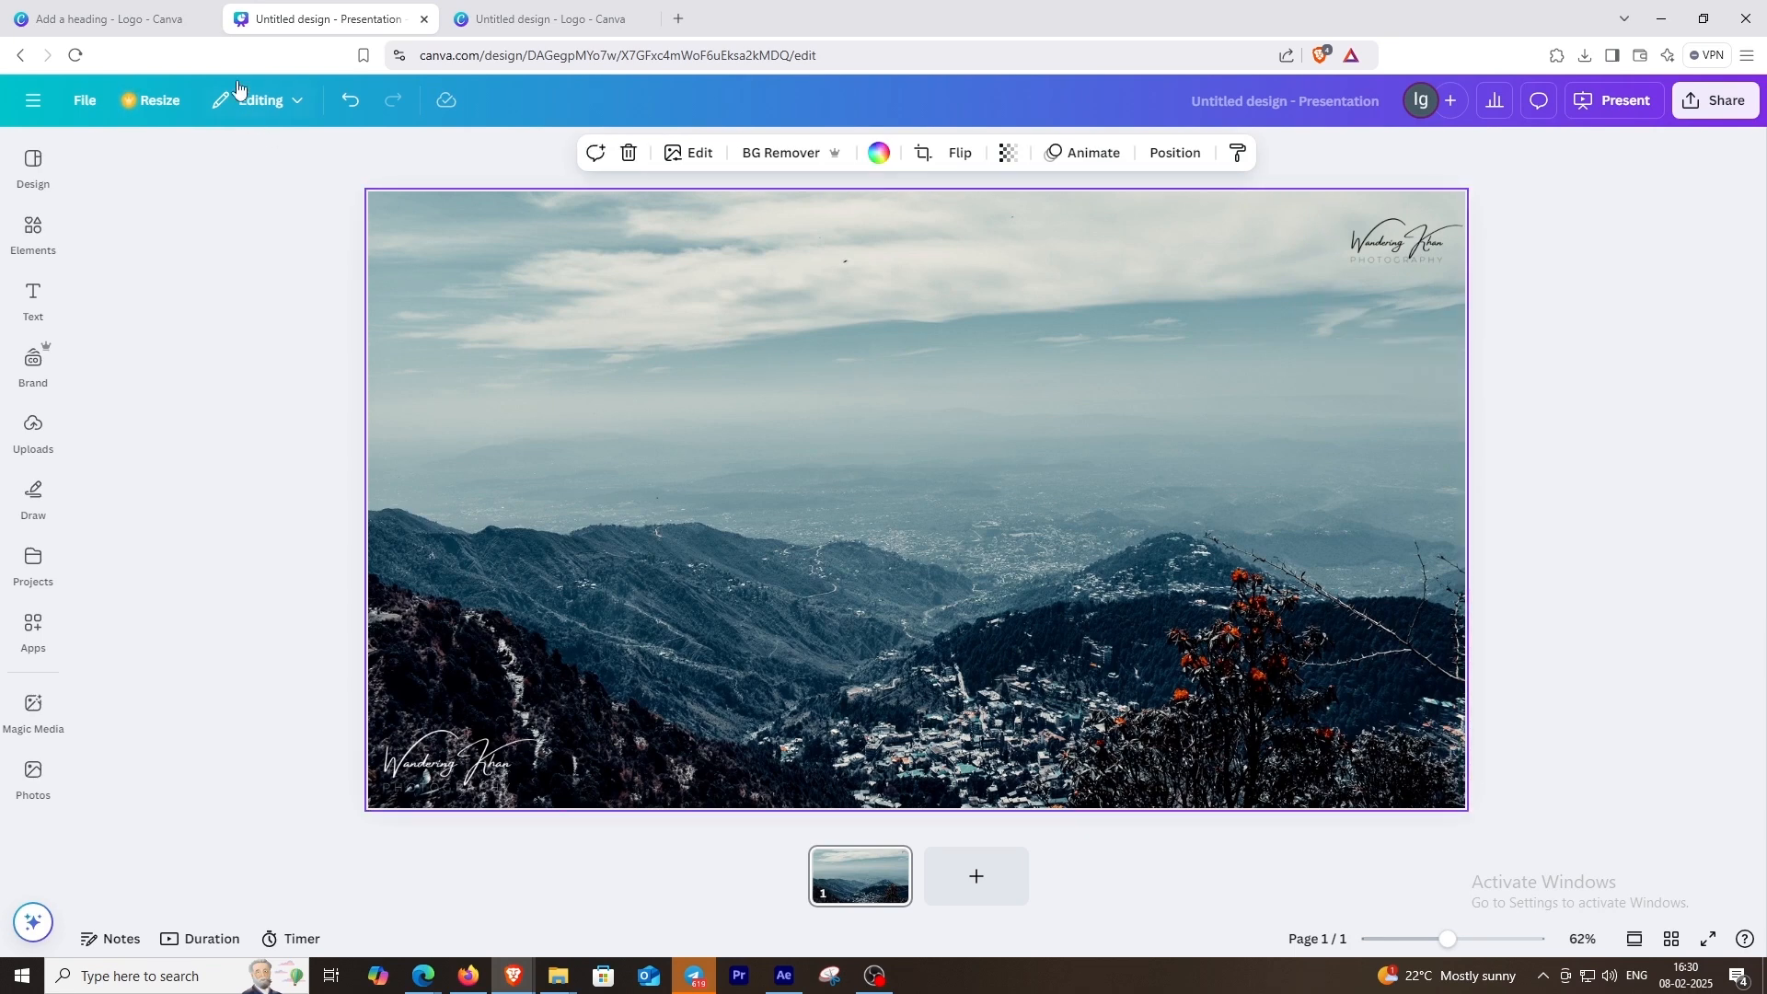
Step: Review the black and white pages of the finished signature logo in the other open design
{"action": "left_click", "coordinate": [129, 11]}
{"action": "scroll", "coordinate": [969, 434], "scroll_direction": "up", "scroll_amount": 7}
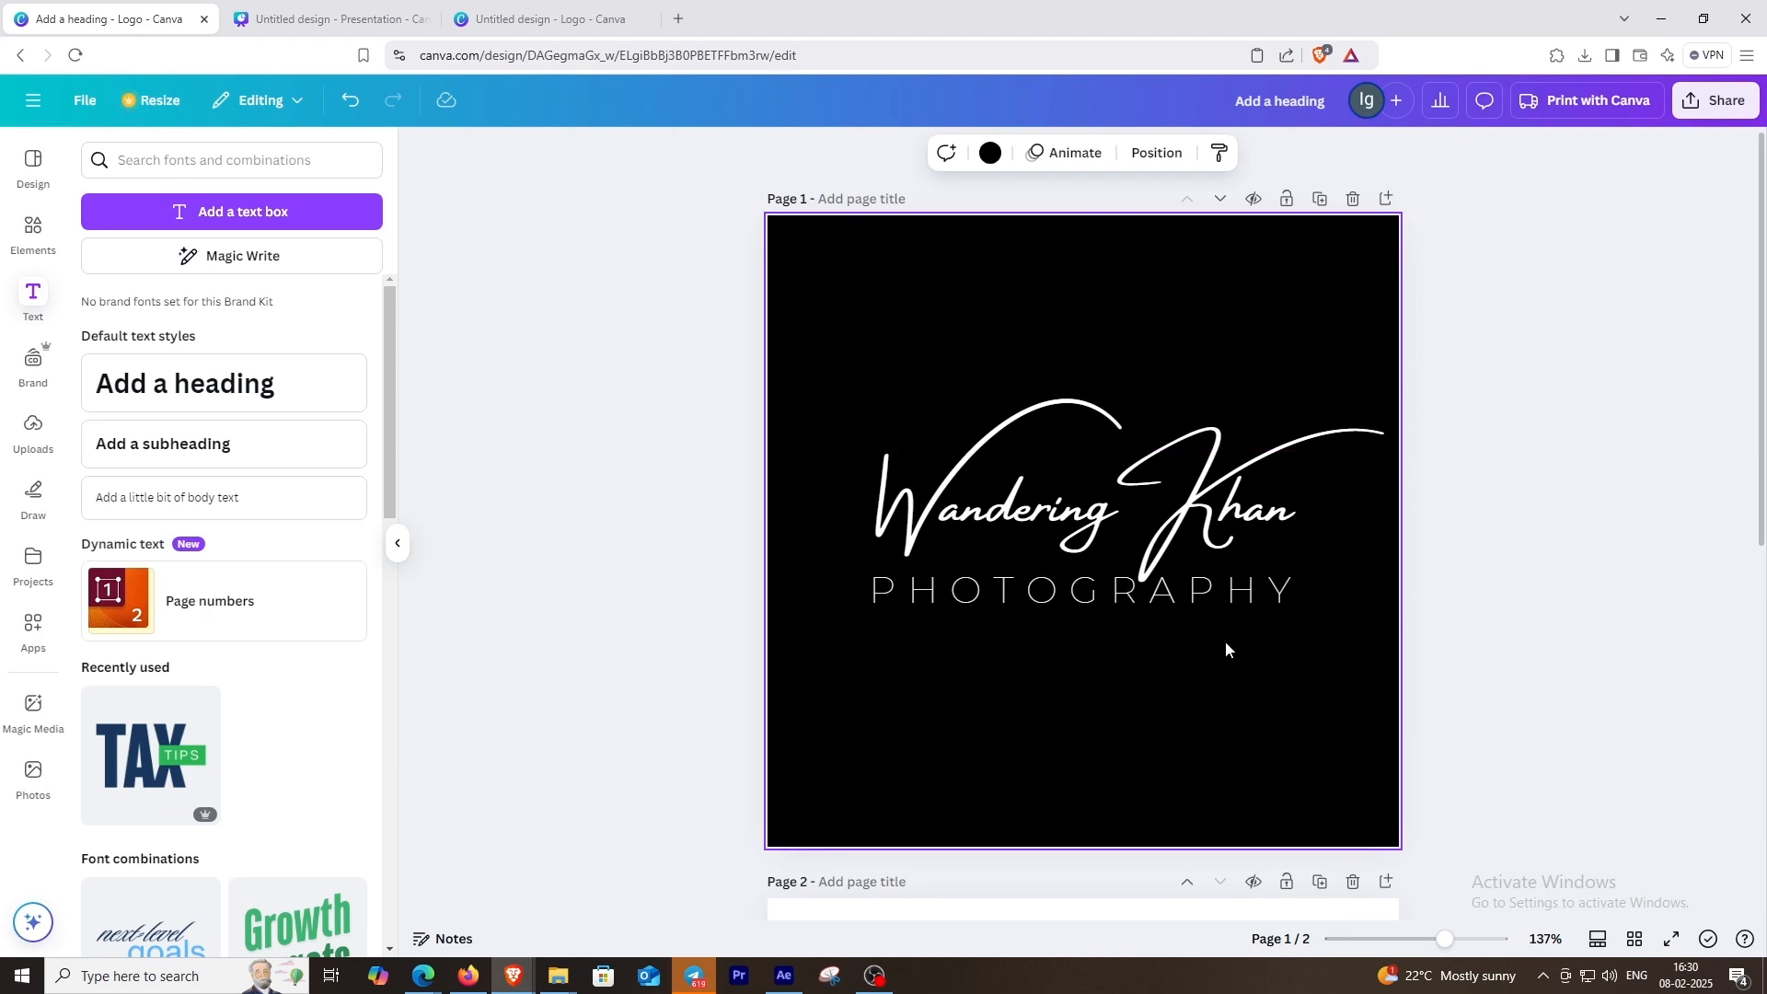
{"action": "scroll", "coordinate": [1223, 639], "scroll_direction": "down", "scroll_amount": 6}
{"action": "scroll", "coordinate": [1224, 643], "scroll_direction": "up", "scroll_amount": 6}
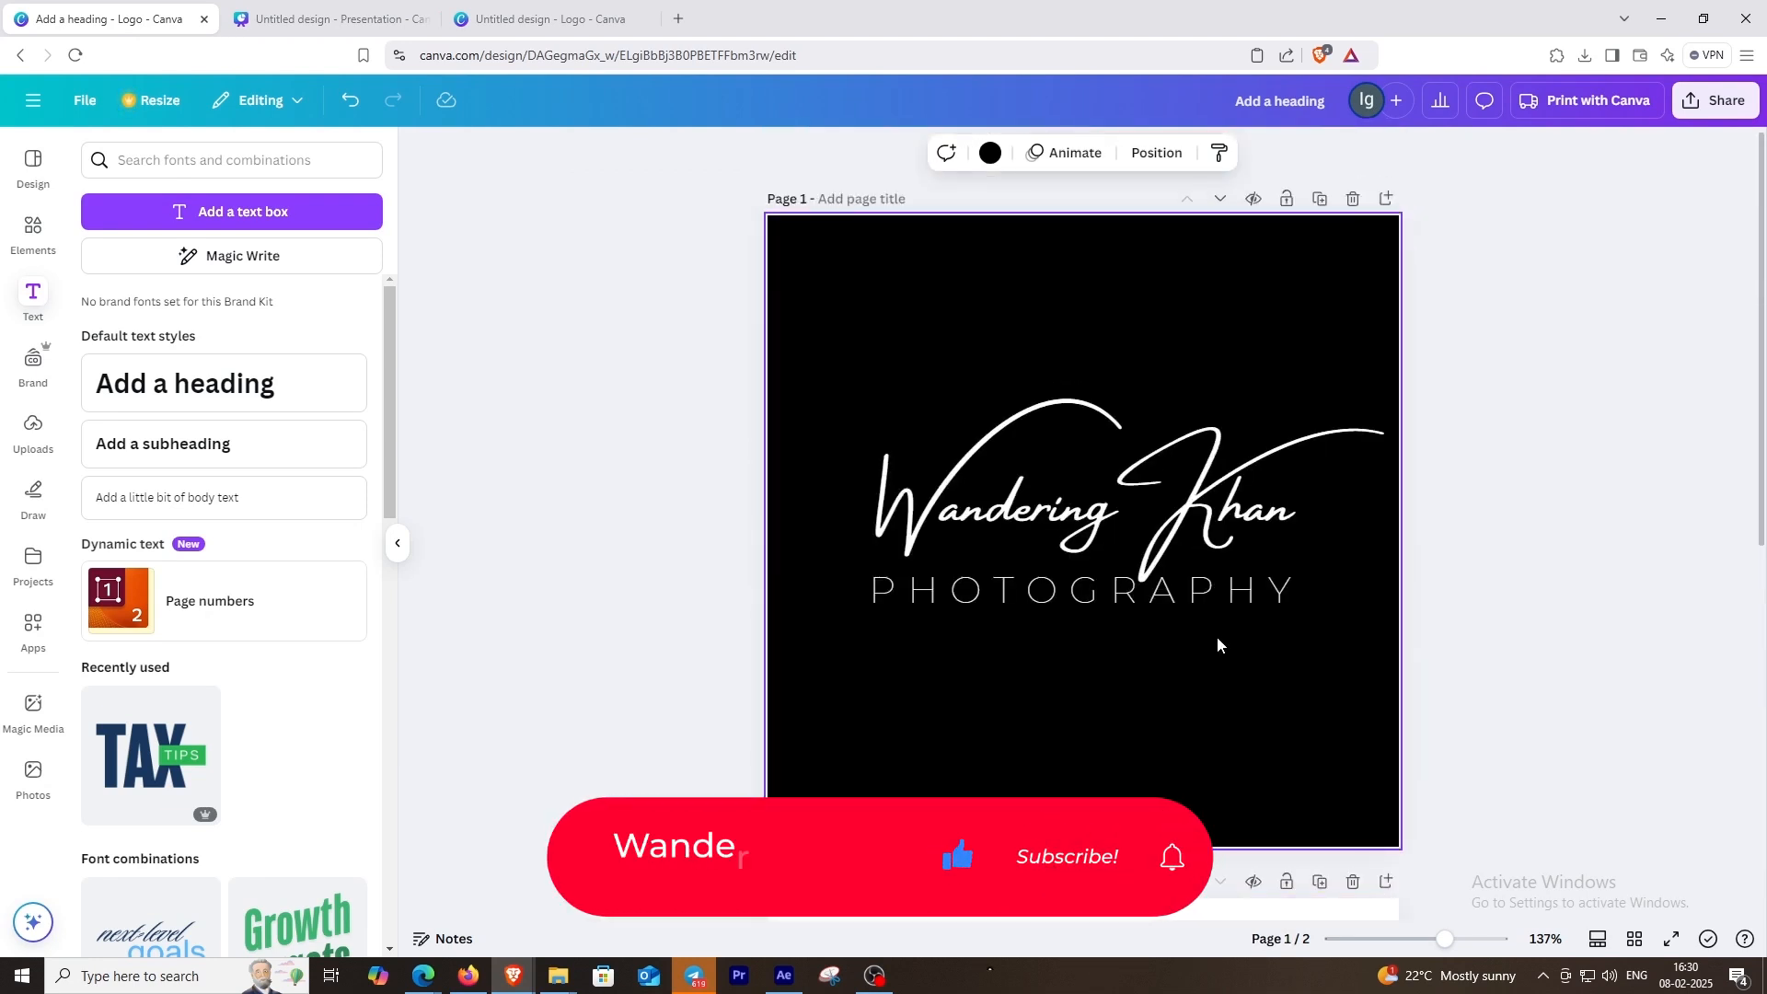
{"action": "scroll", "coordinate": [1215, 635], "scroll_direction": "down", "scroll_amount": 3}
{"action": "scroll", "coordinate": [1113, 616], "scroll_direction": "down", "scroll_amount": 4}
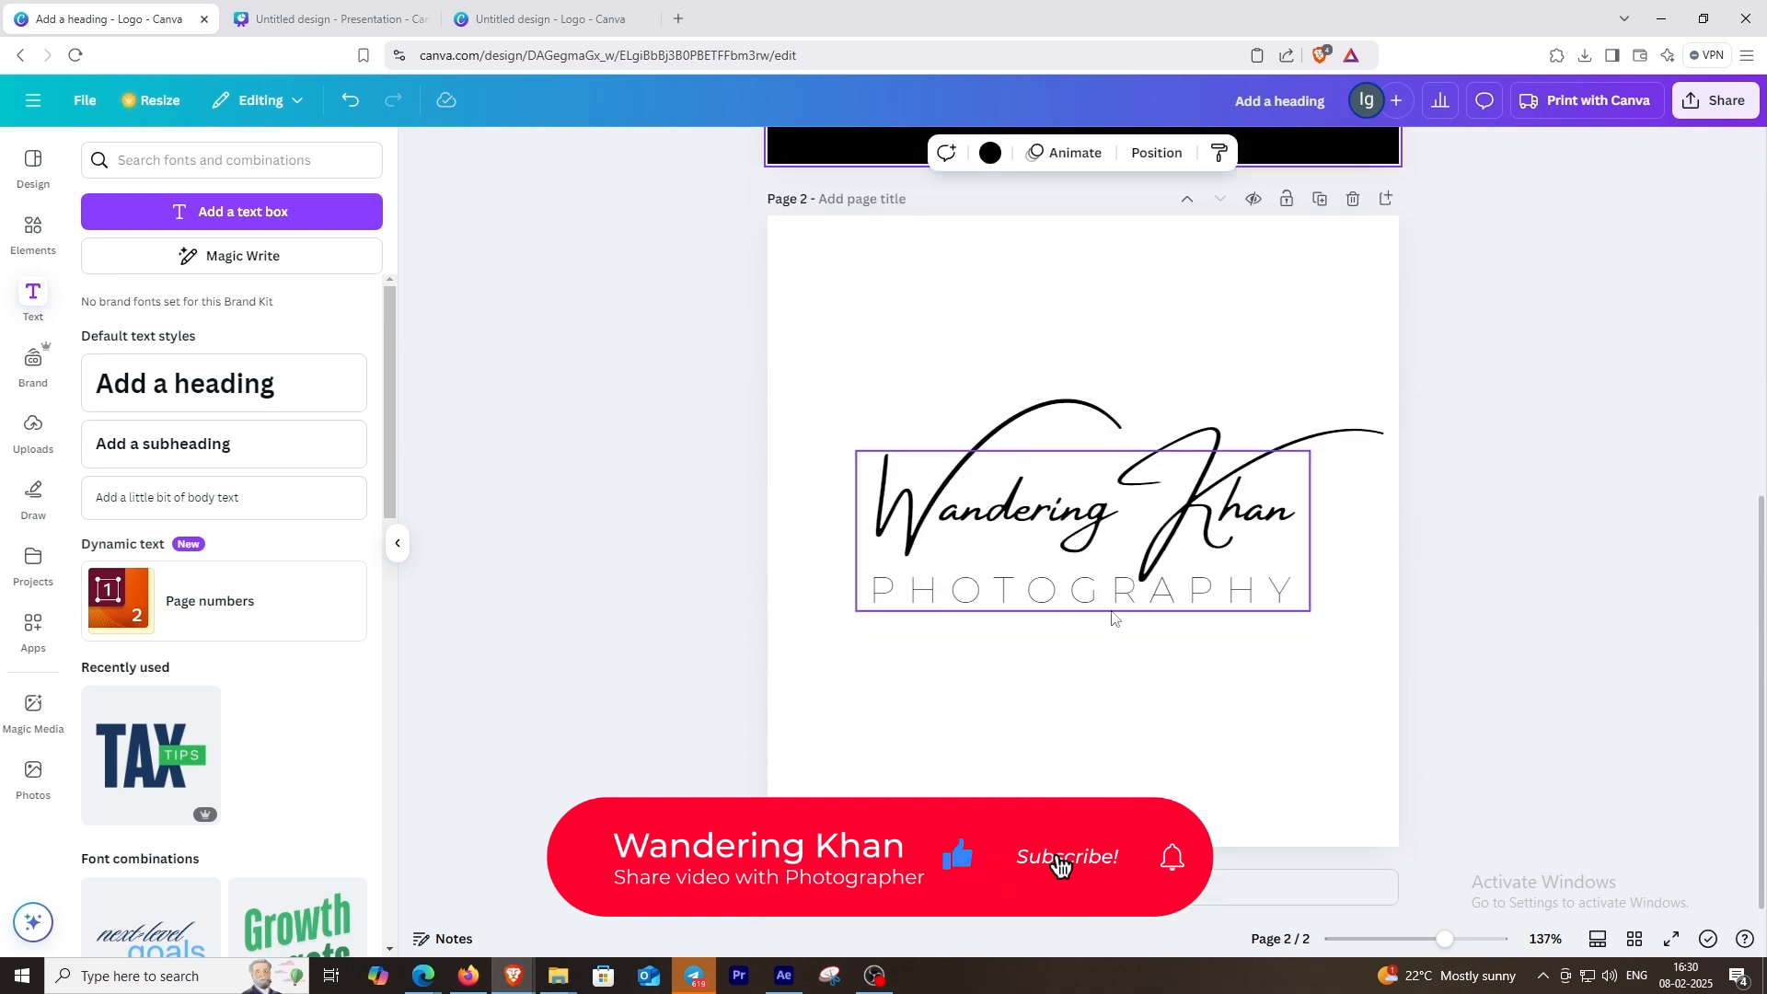
Step: Return to the home page from the empty logo design, search for "logo" and create a blank logo
{"action": "left_click", "coordinate": [560, 5]}
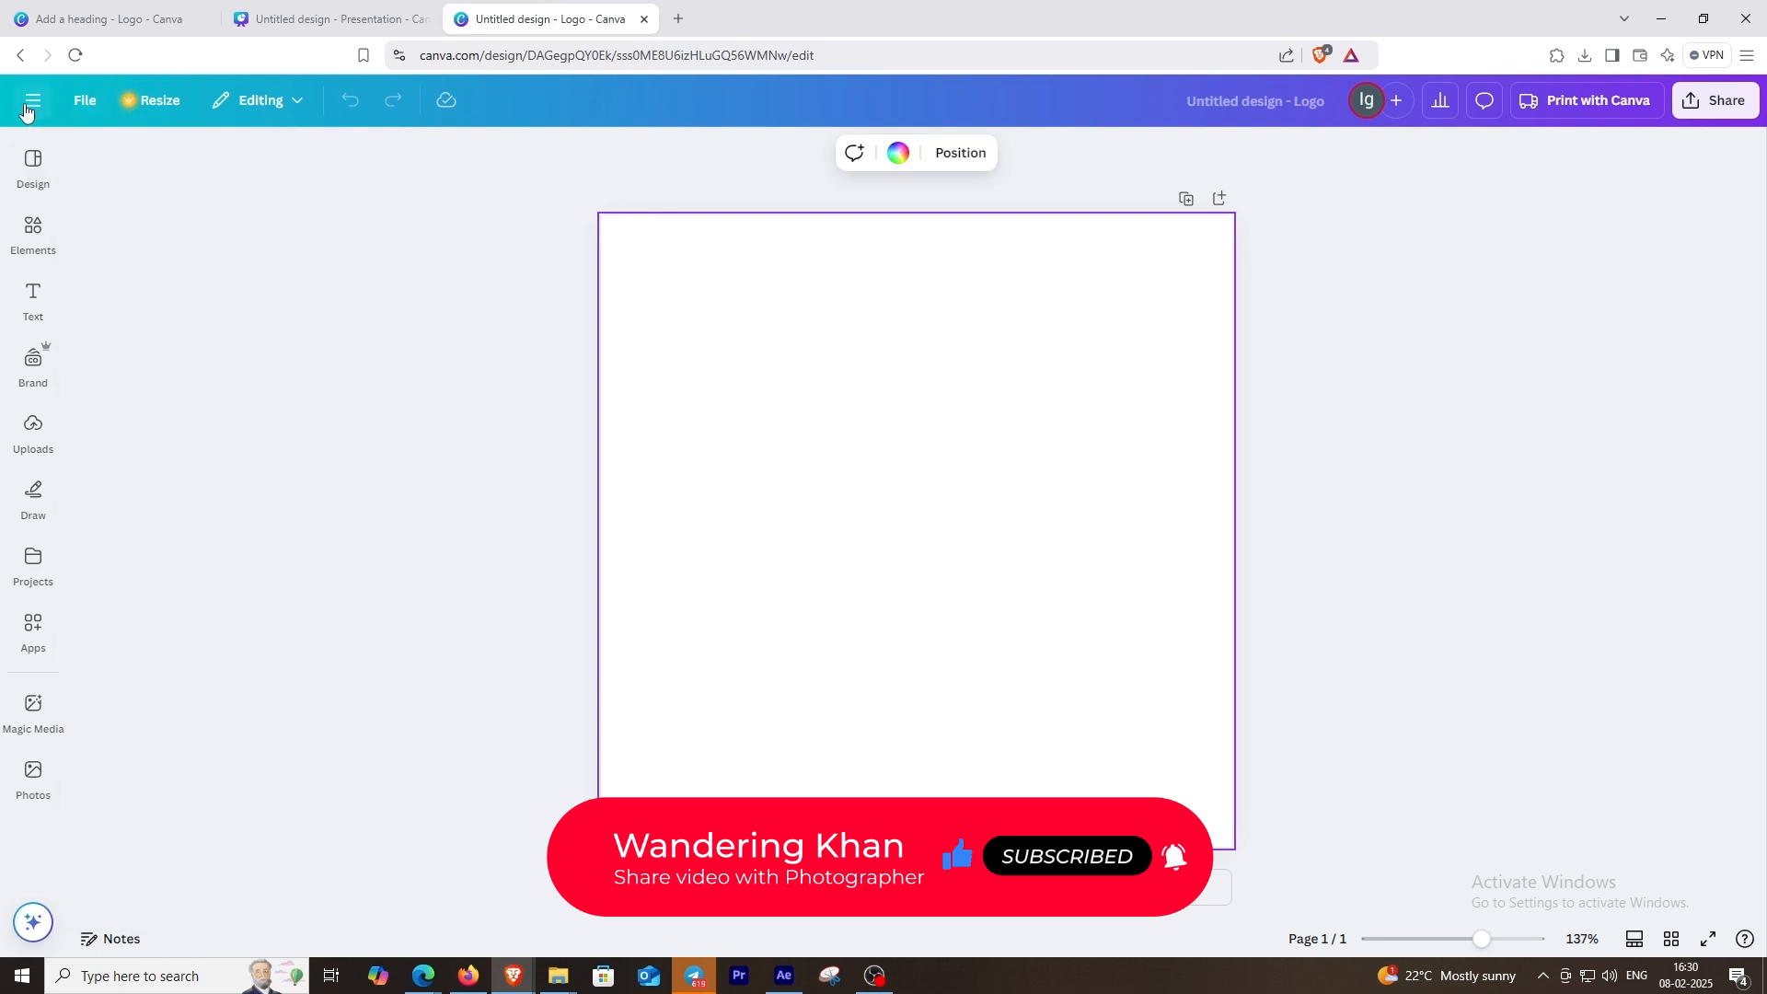
{"action": "left_click", "coordinate": [28, 105]}
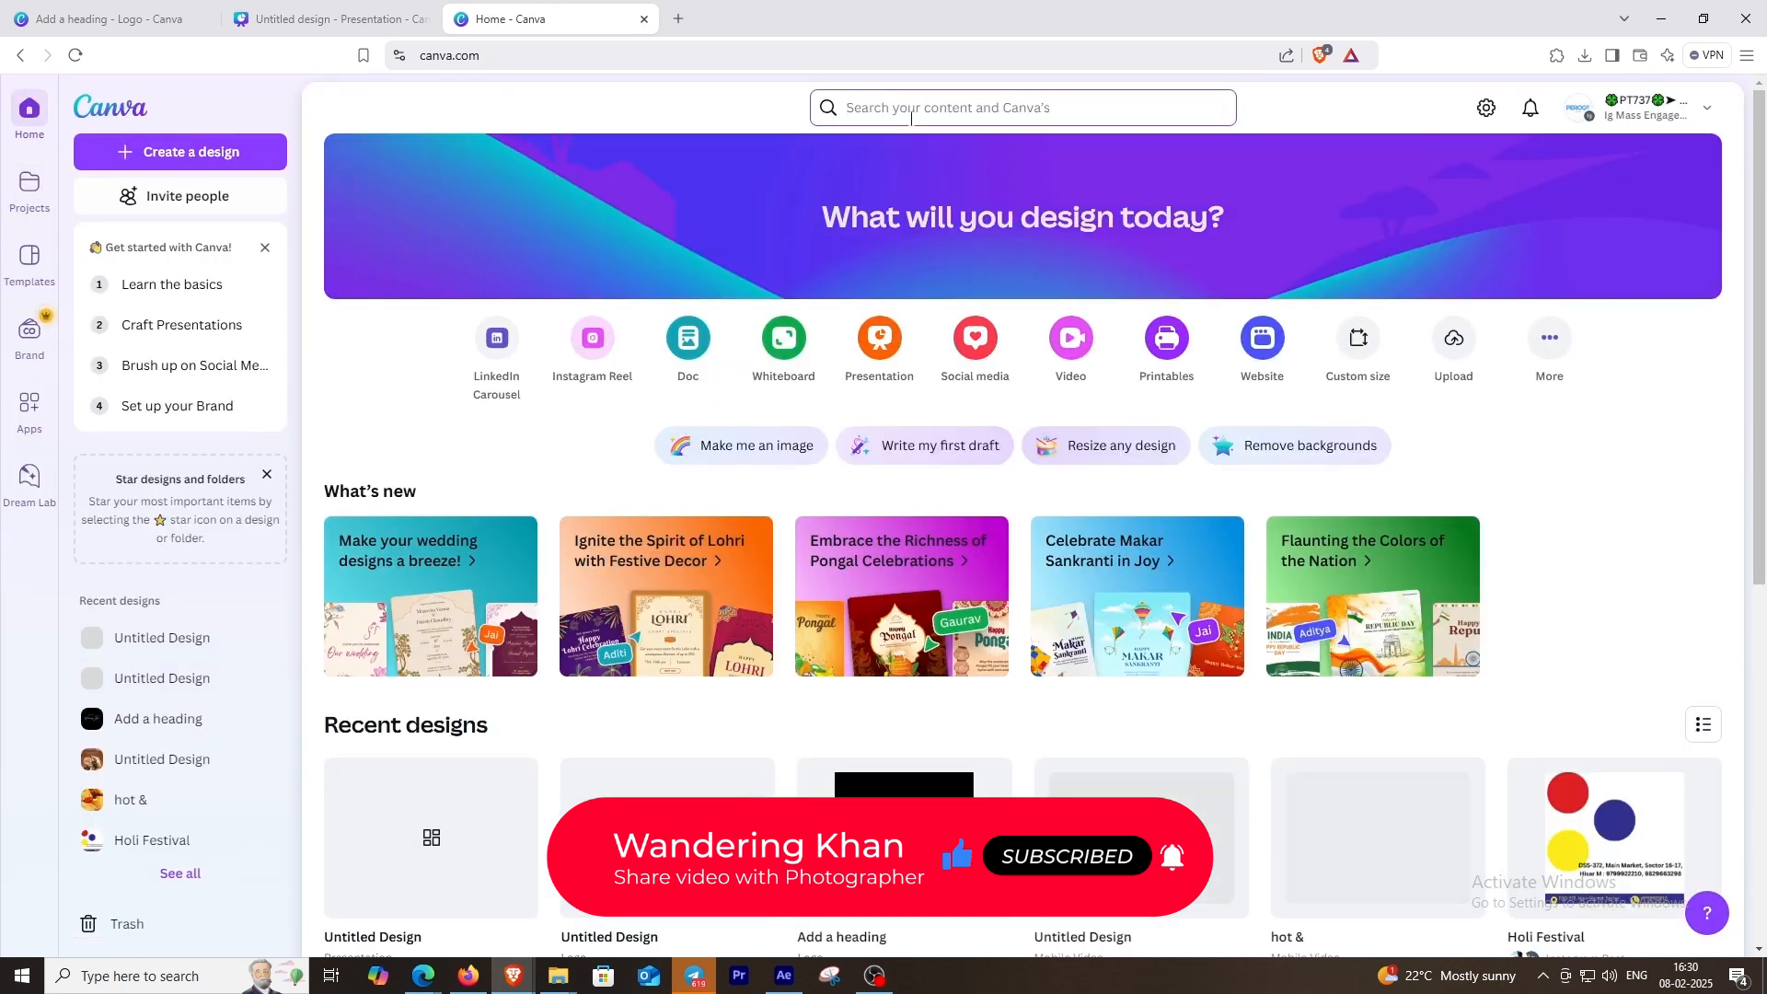
{"action": "left_click", "coordinate": [907, 109]}
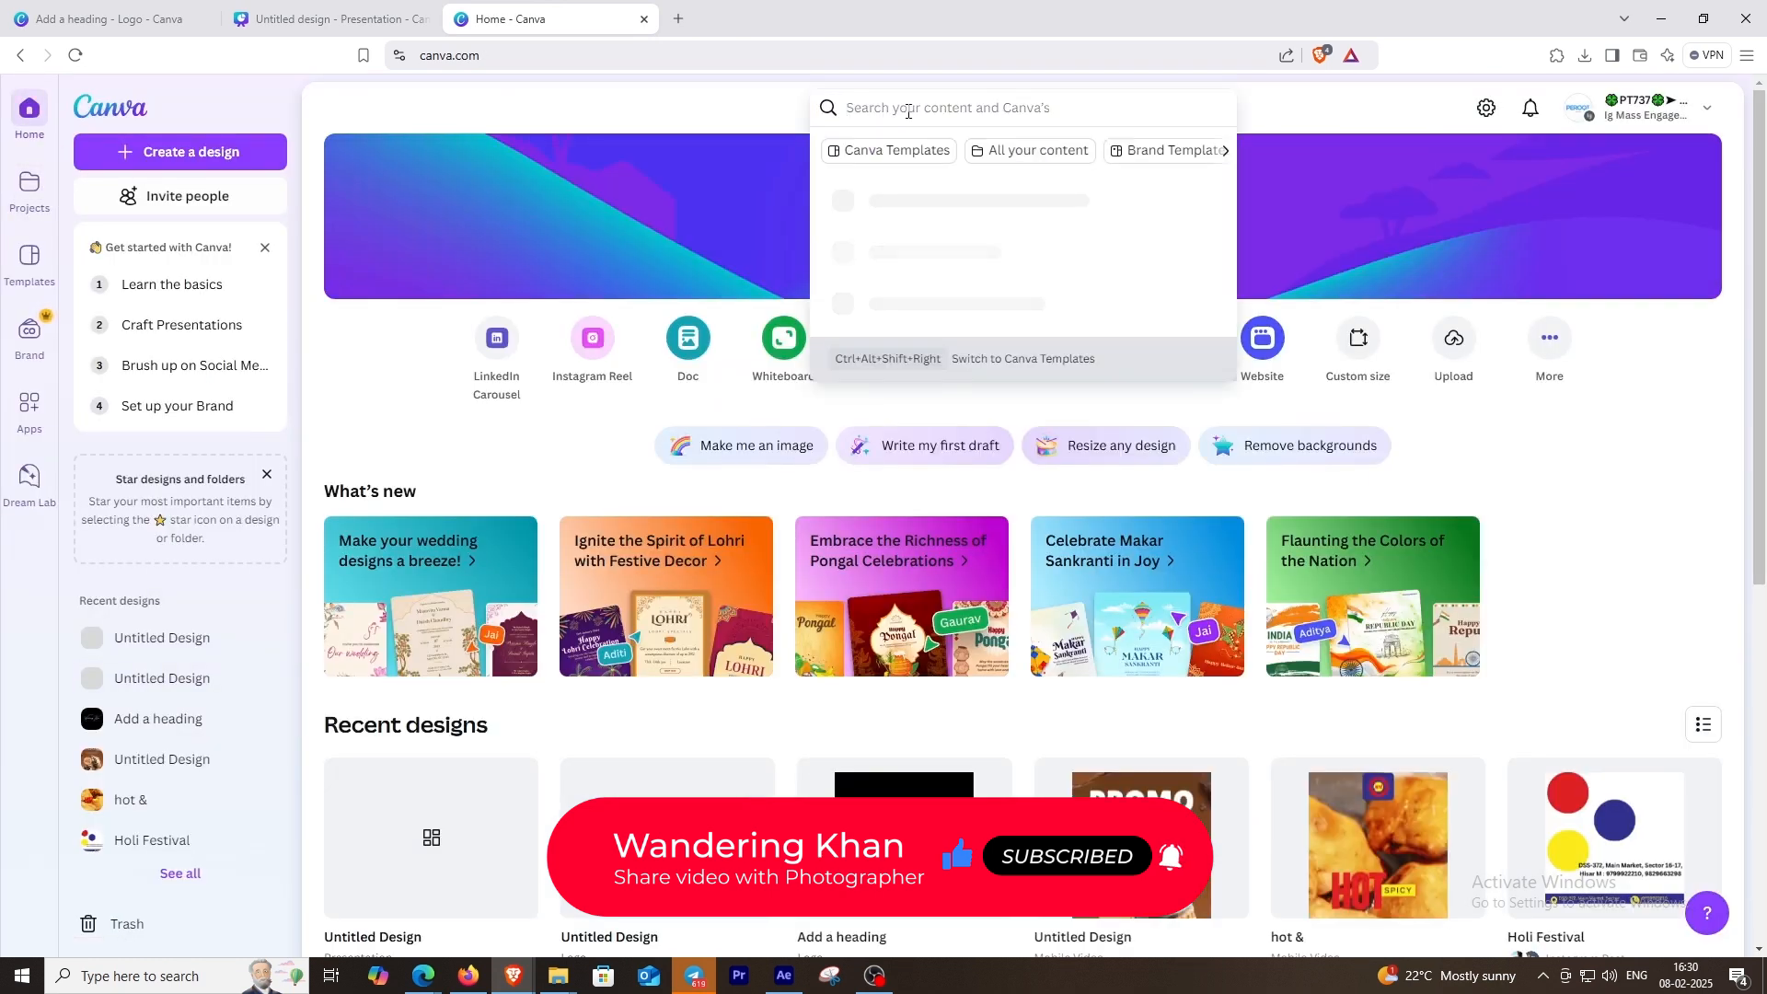
{"action": "type", "text": "logo"}
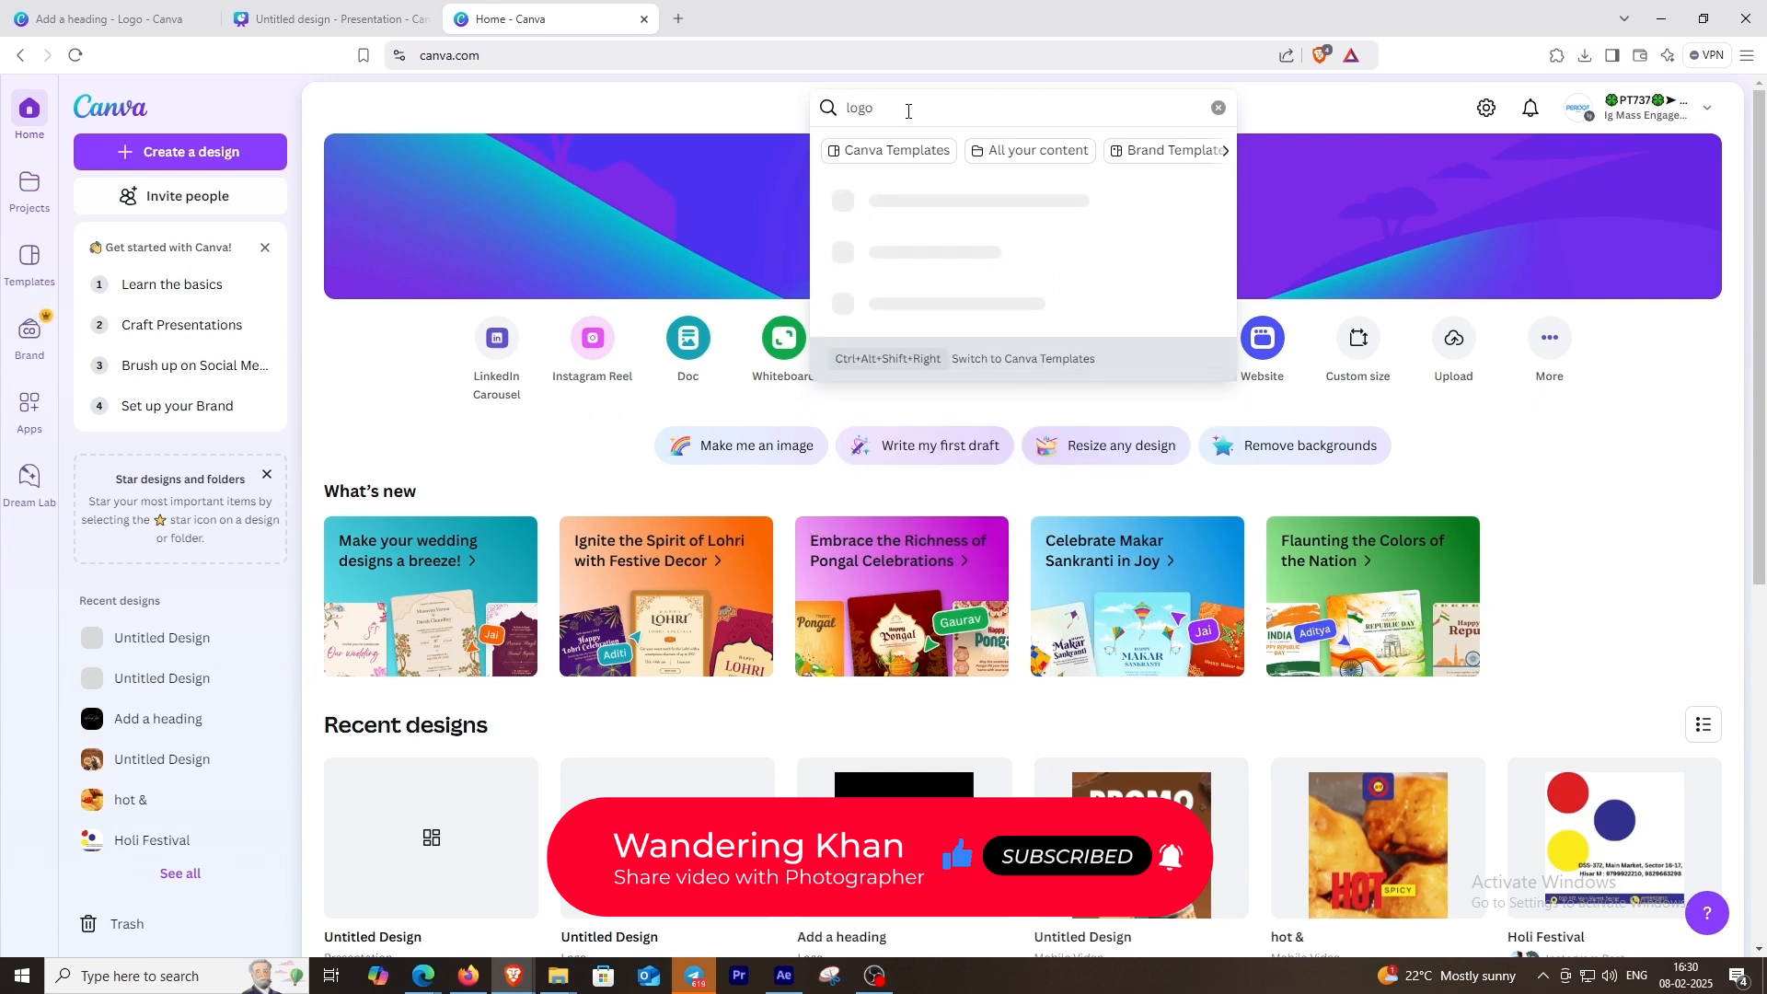
{"action": "left_click", "coordinate": [908, 250]}
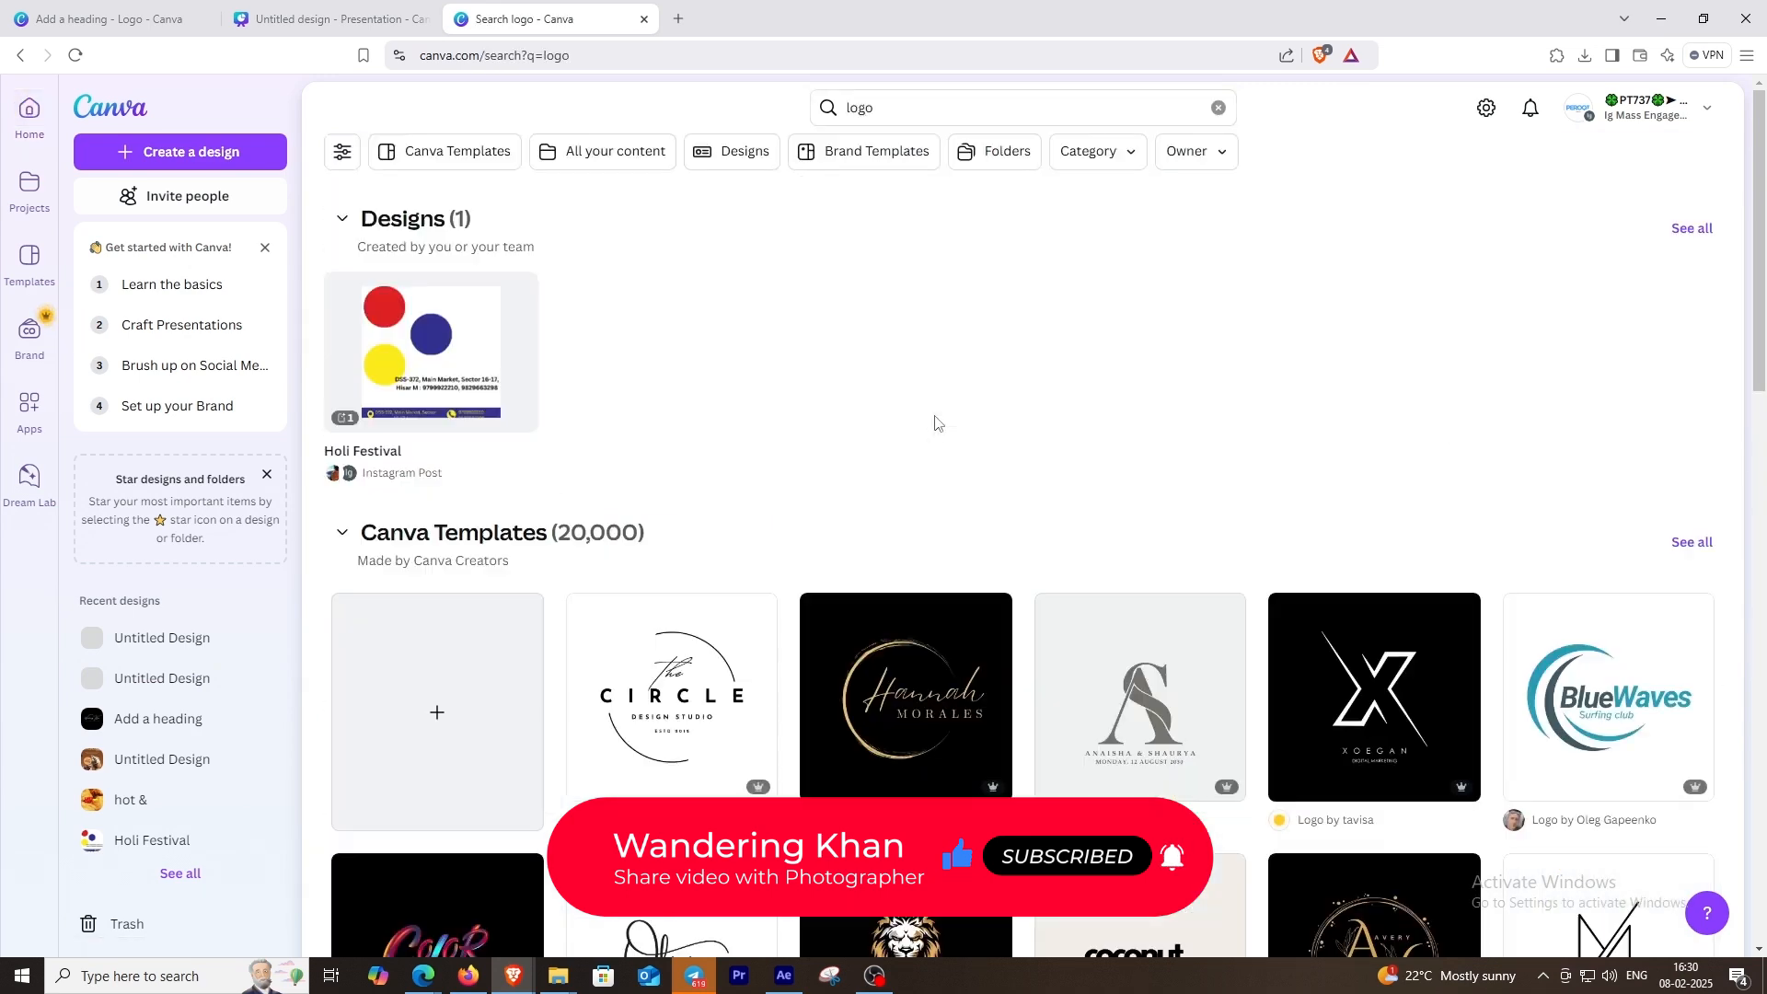
{"action": "left_click", "coordinate": [428, 681]}
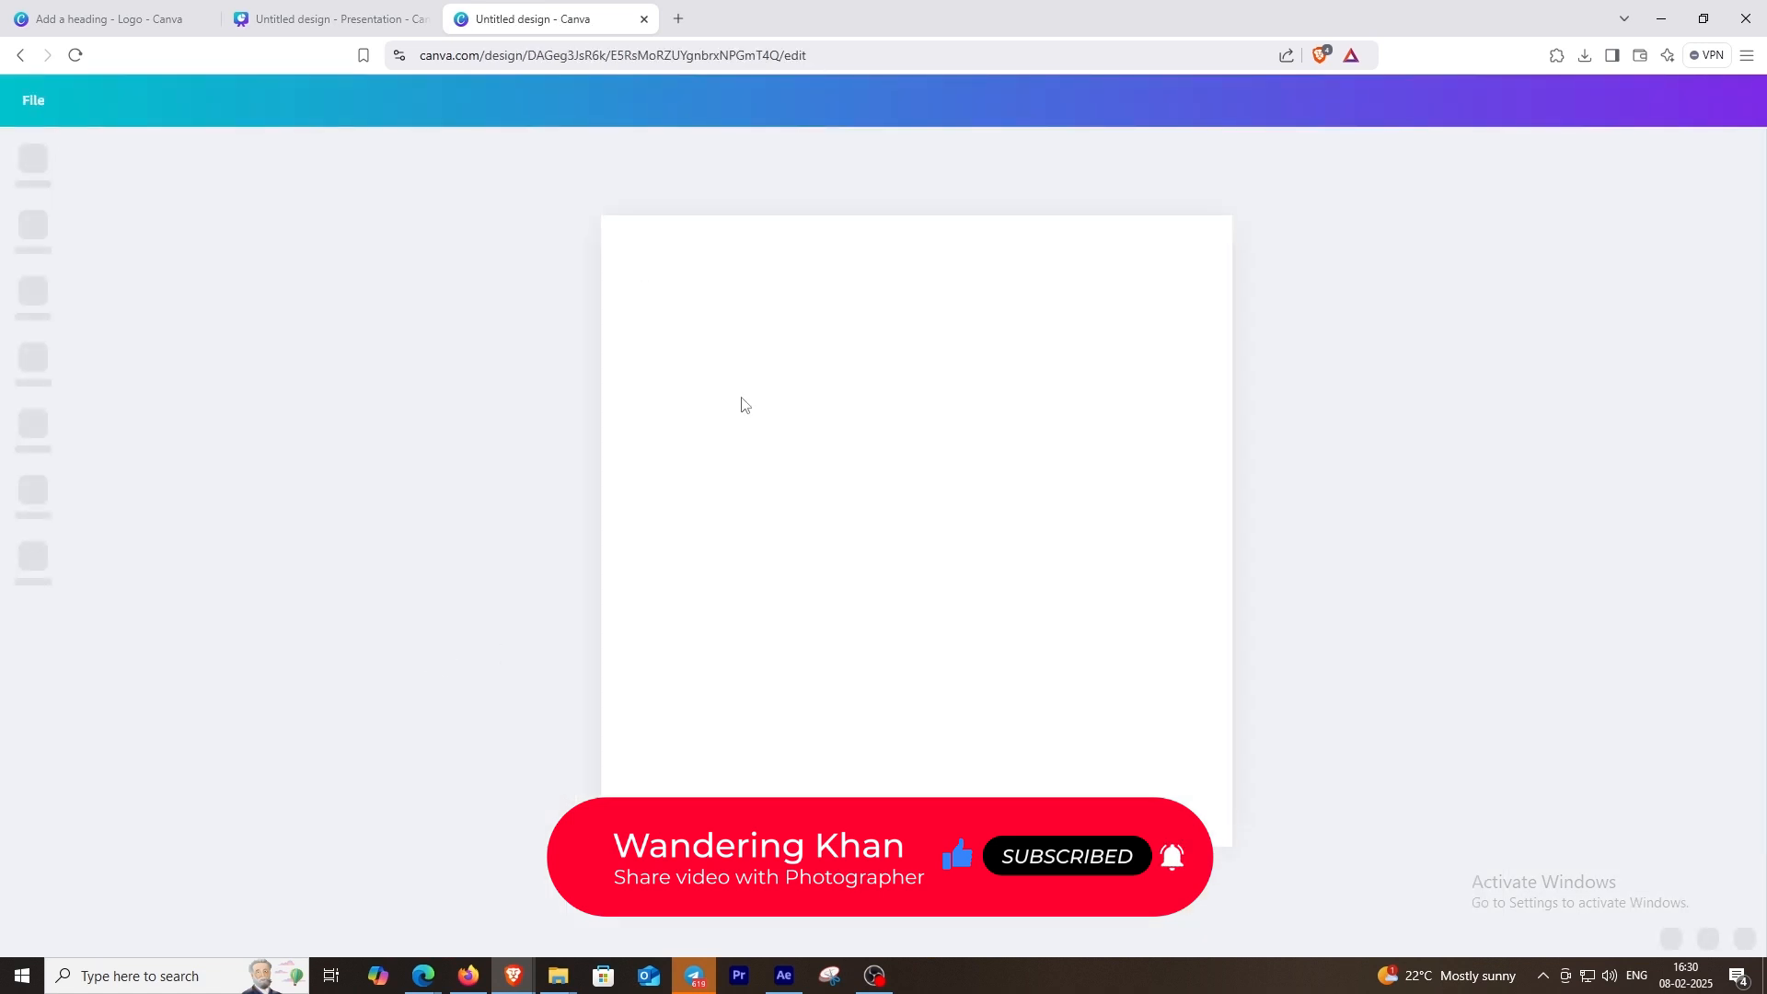
{"action": "left_click", "coordinate": [746, 435]}
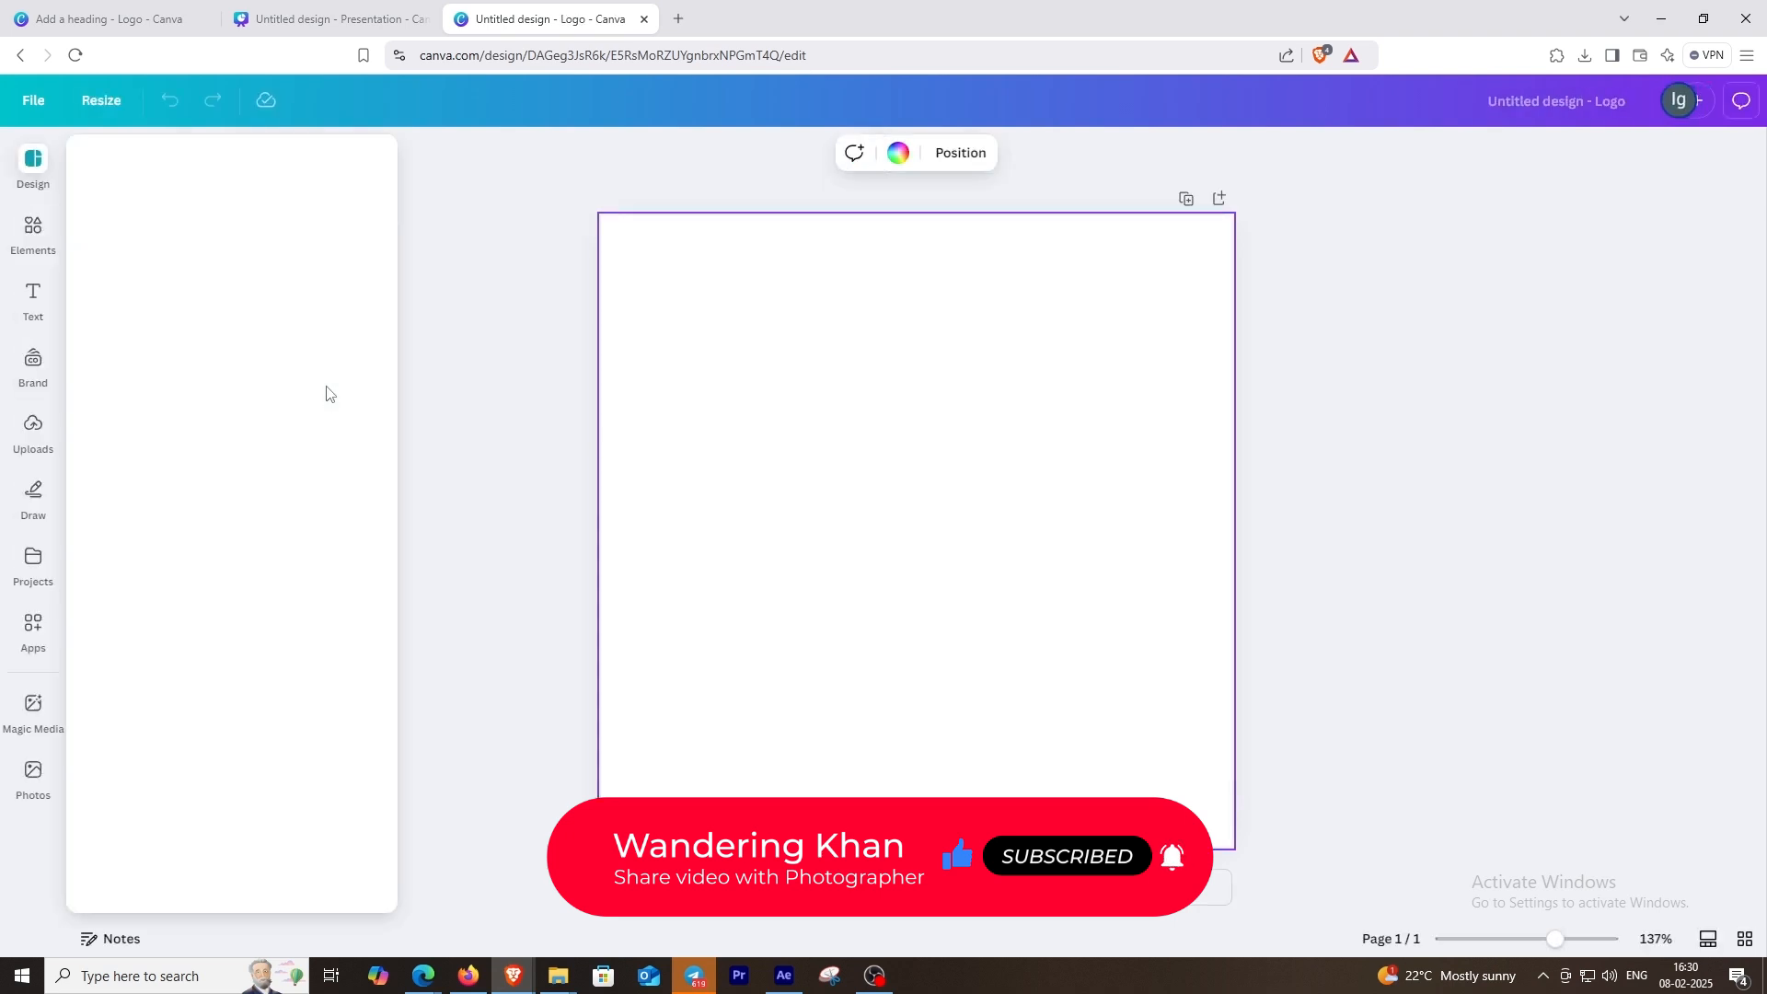
Step: Add a heading reading "Wandering khan" and move it slightly above the middle of the page
{"action": "left_click", "coordinate": [37, 297]}
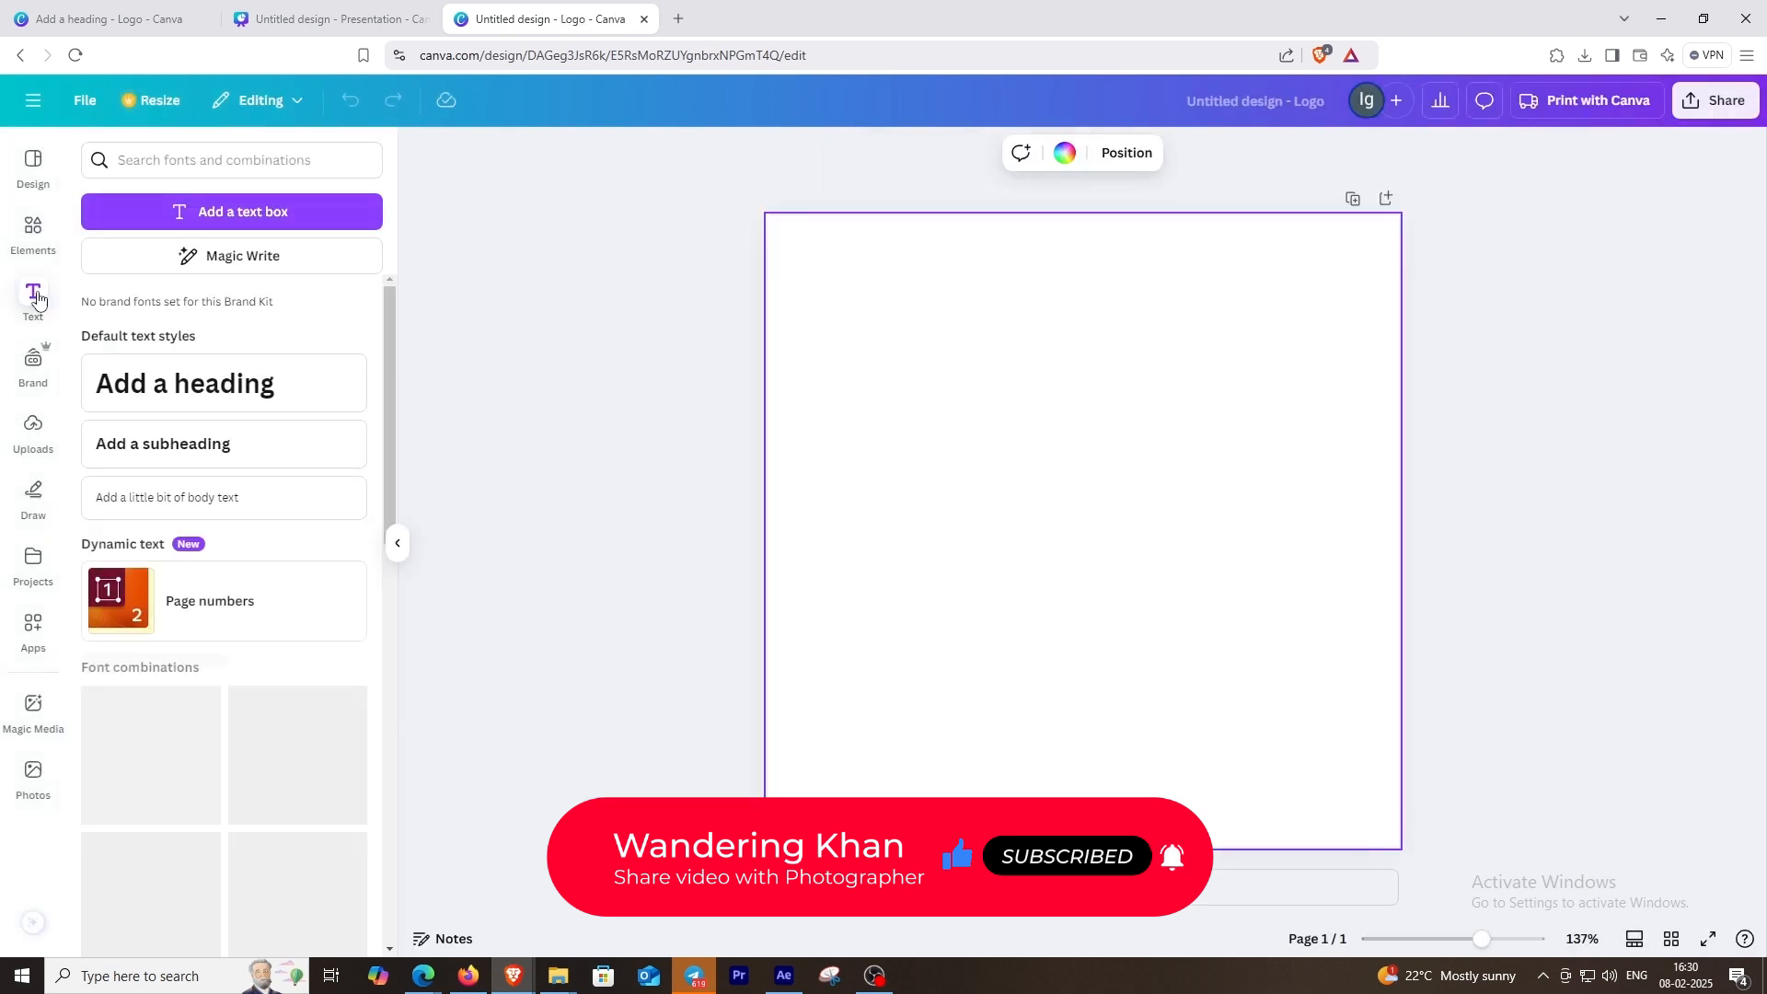
{"action": "left_click", "coordinate": [177, 402]}
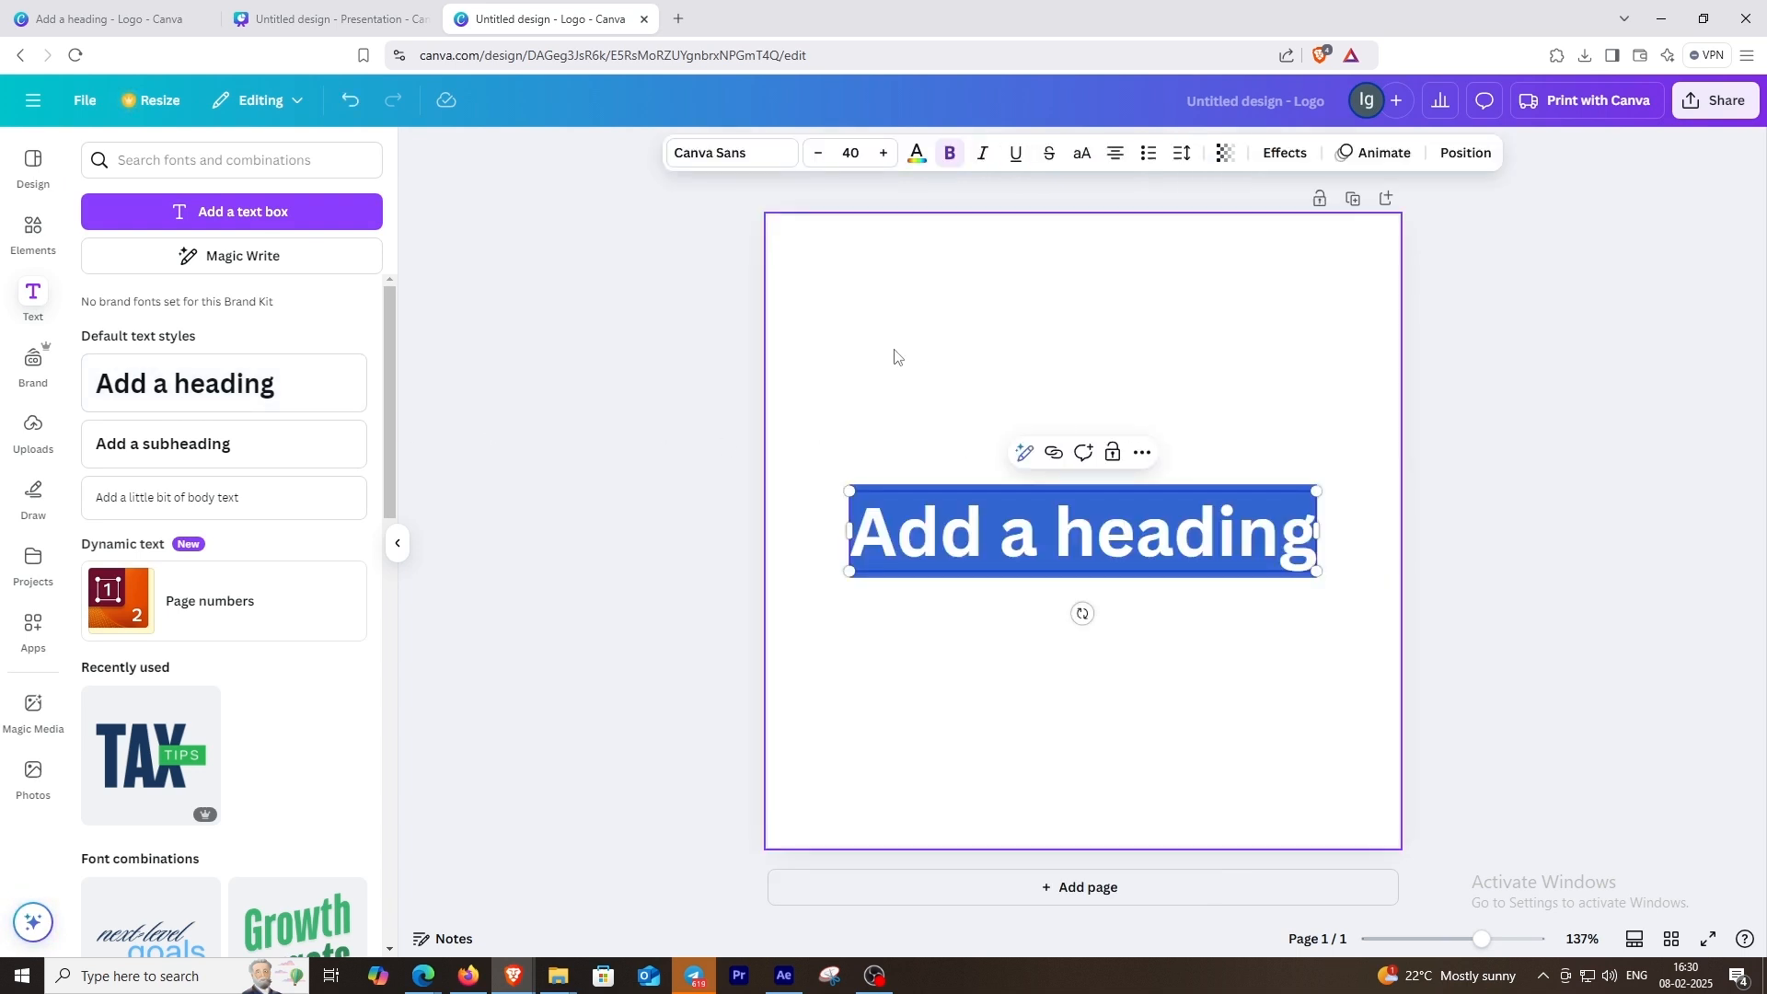
{"action": "type", "text": "Wand"}
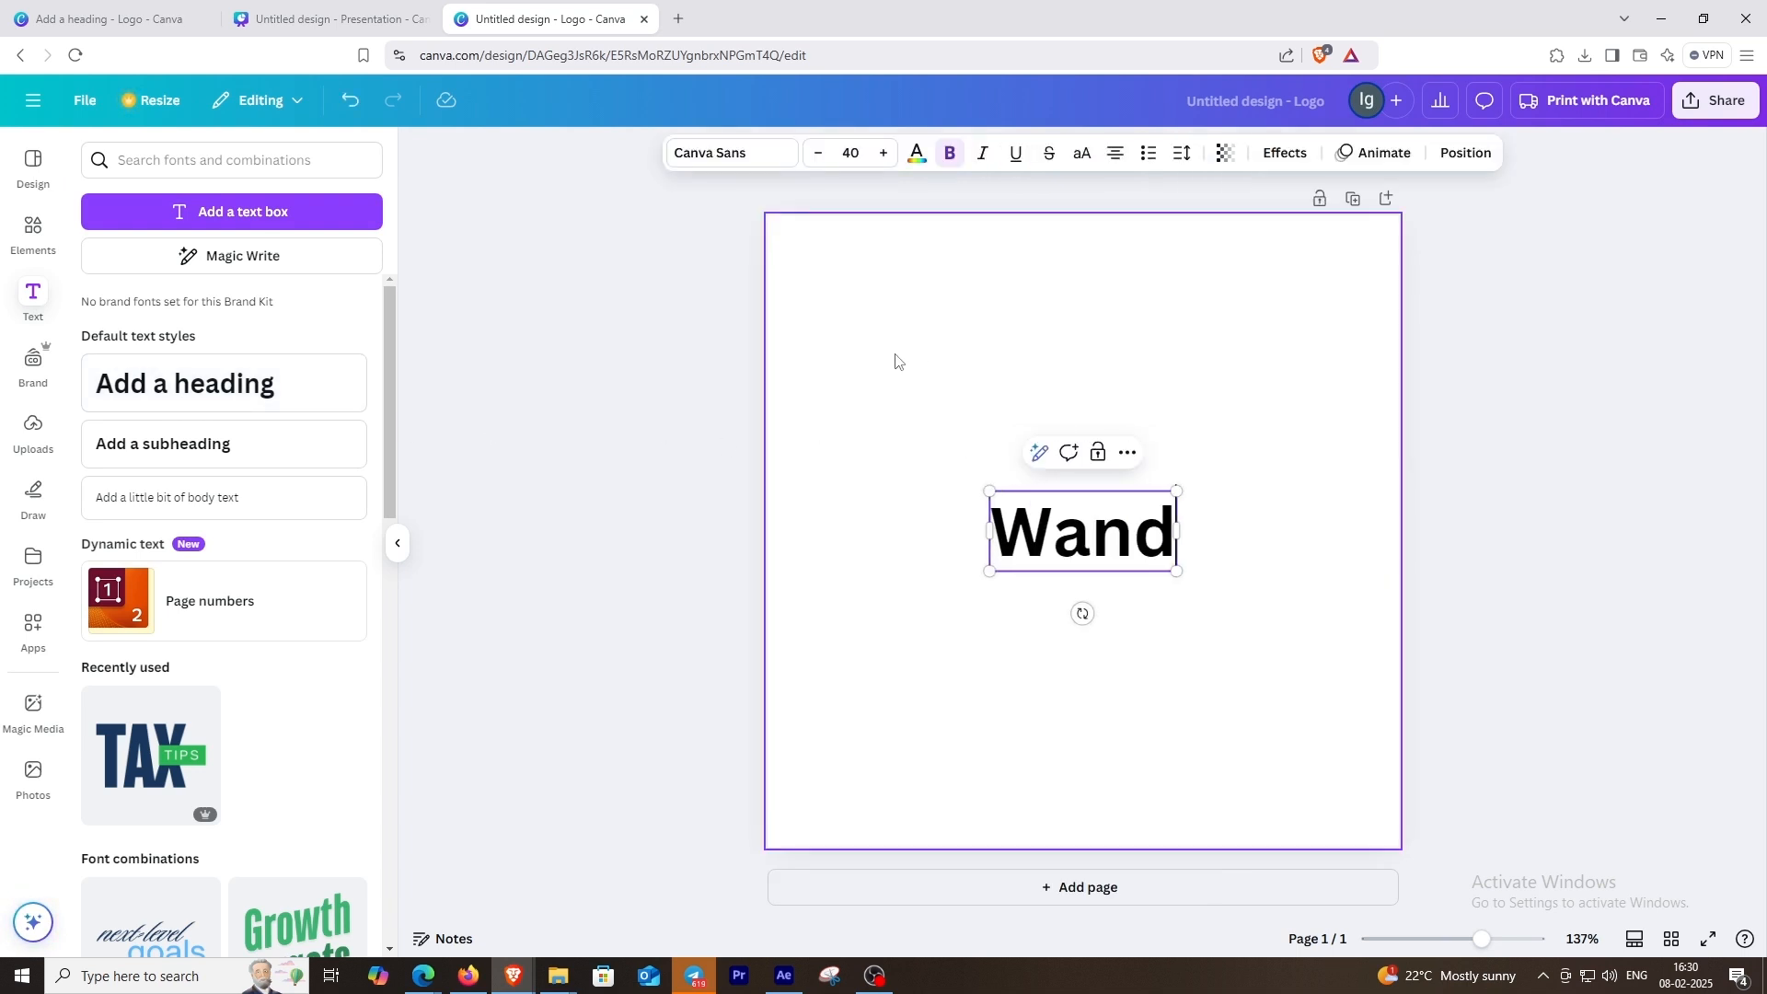
{"action": "type", "text": "ering khan"}
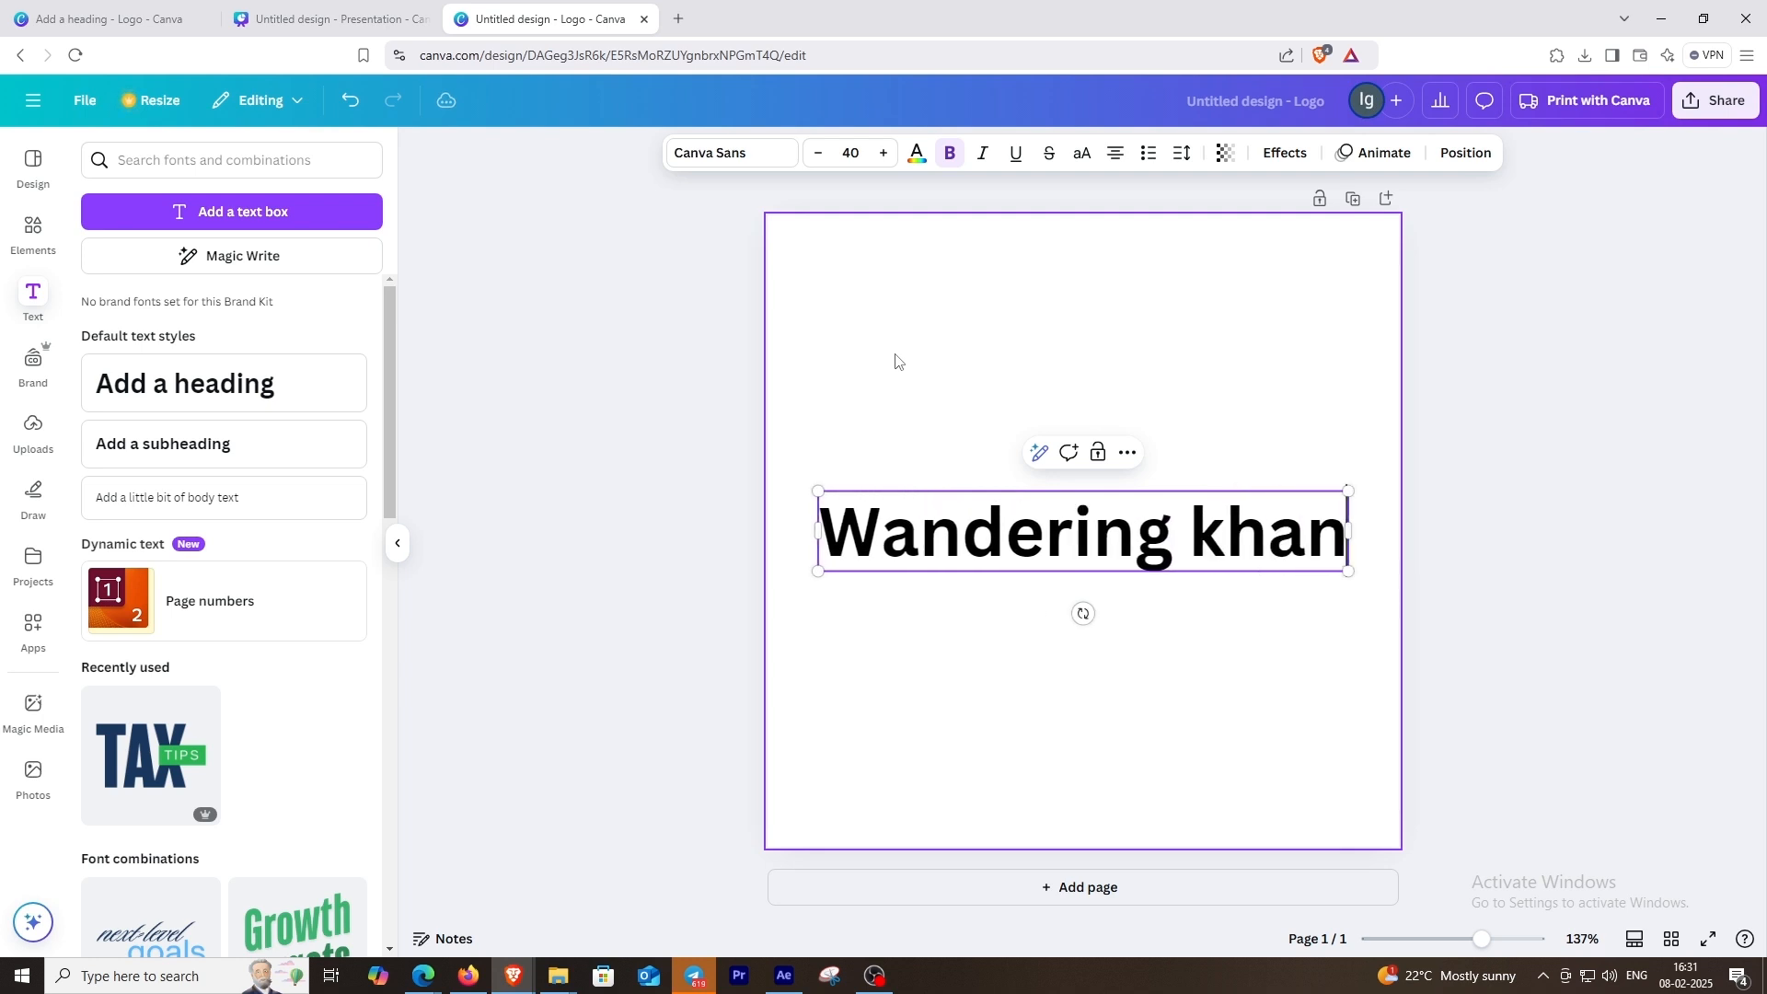
{"action": "left_click", "coordinate": [854, 304]}
{"action": "left_click_drag", "start_coordinate": [952, 515], "coordinate": [955, 449]}
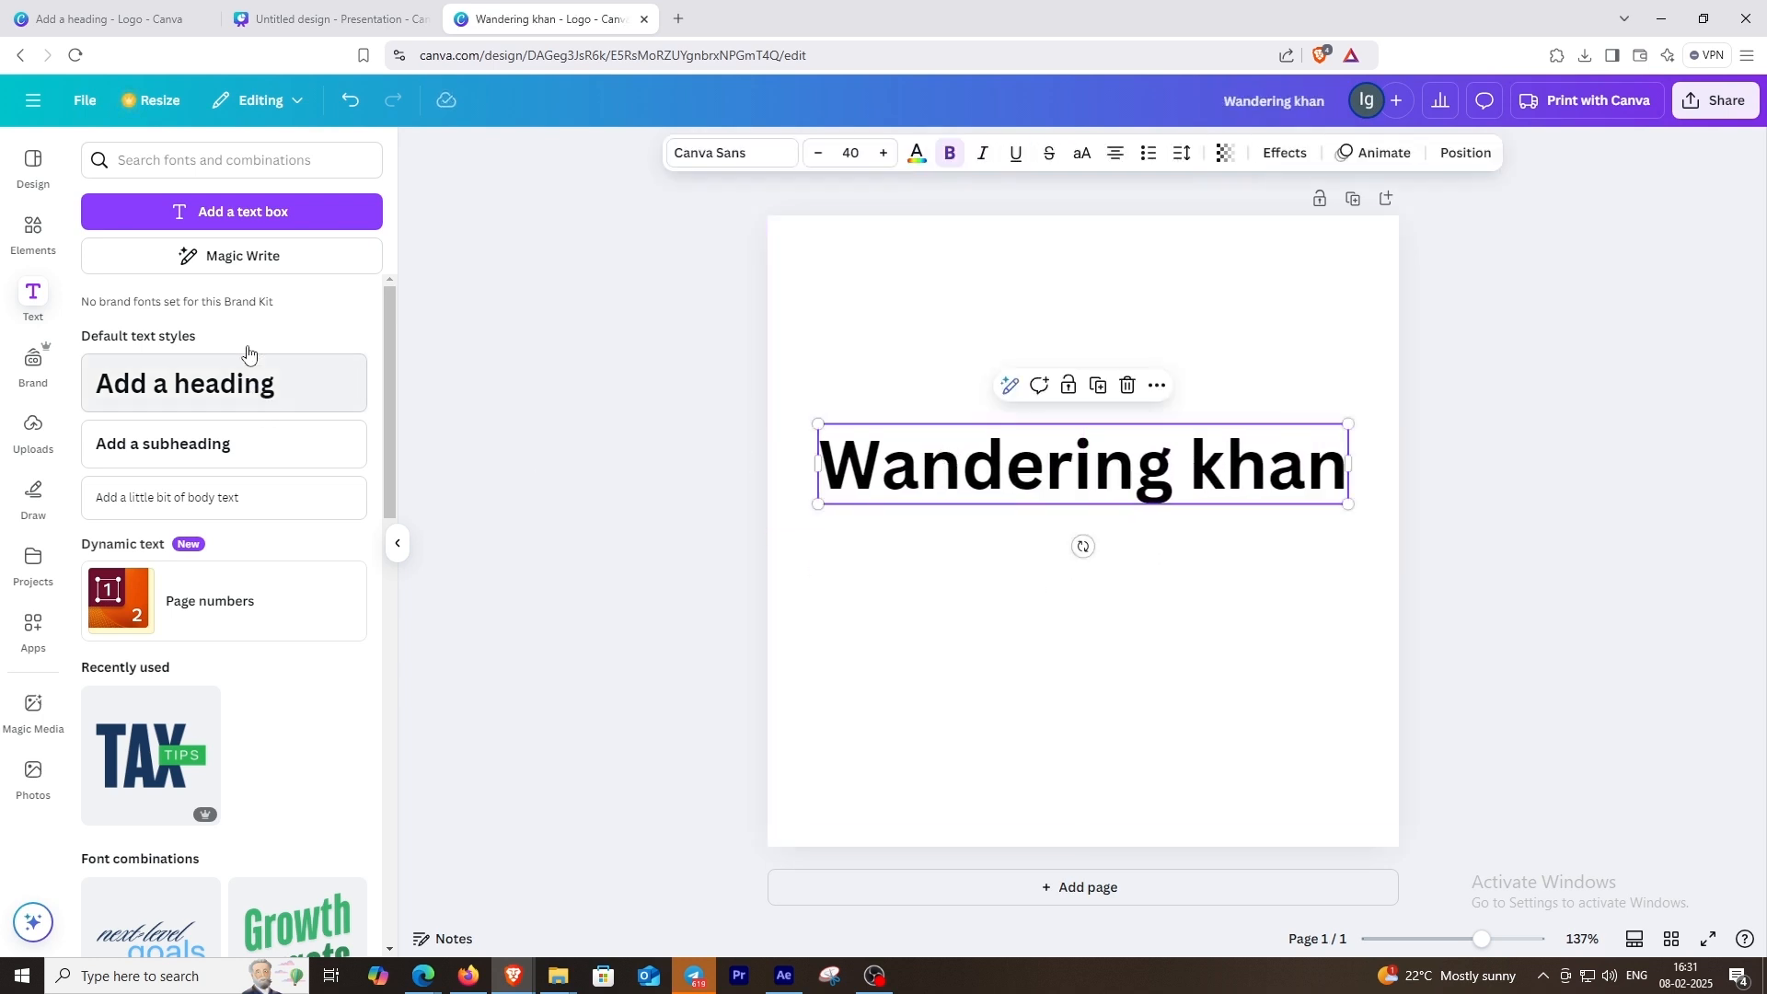
Step: Add a subheading reading "PHOTOGRAPHY" in capitals and place it directly beneath the heading
{"action": "left_click", "coordinate": [184, 444]}
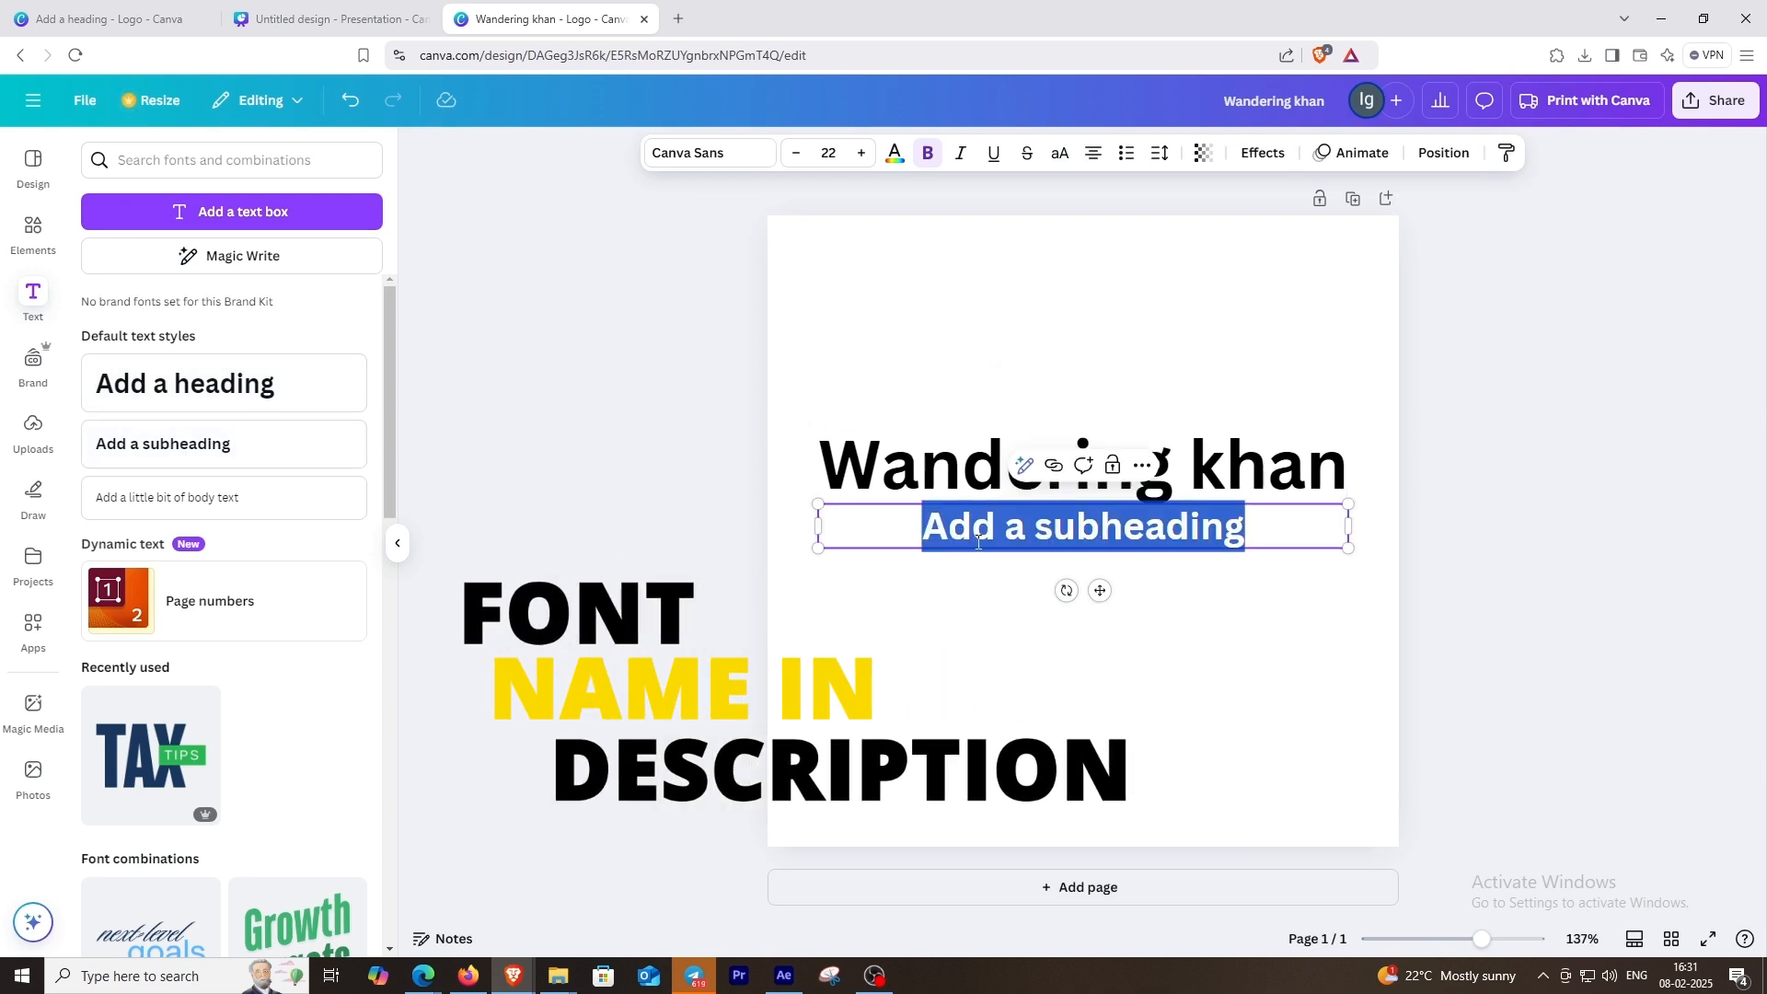
{"action": "type", "text": "Photo"}
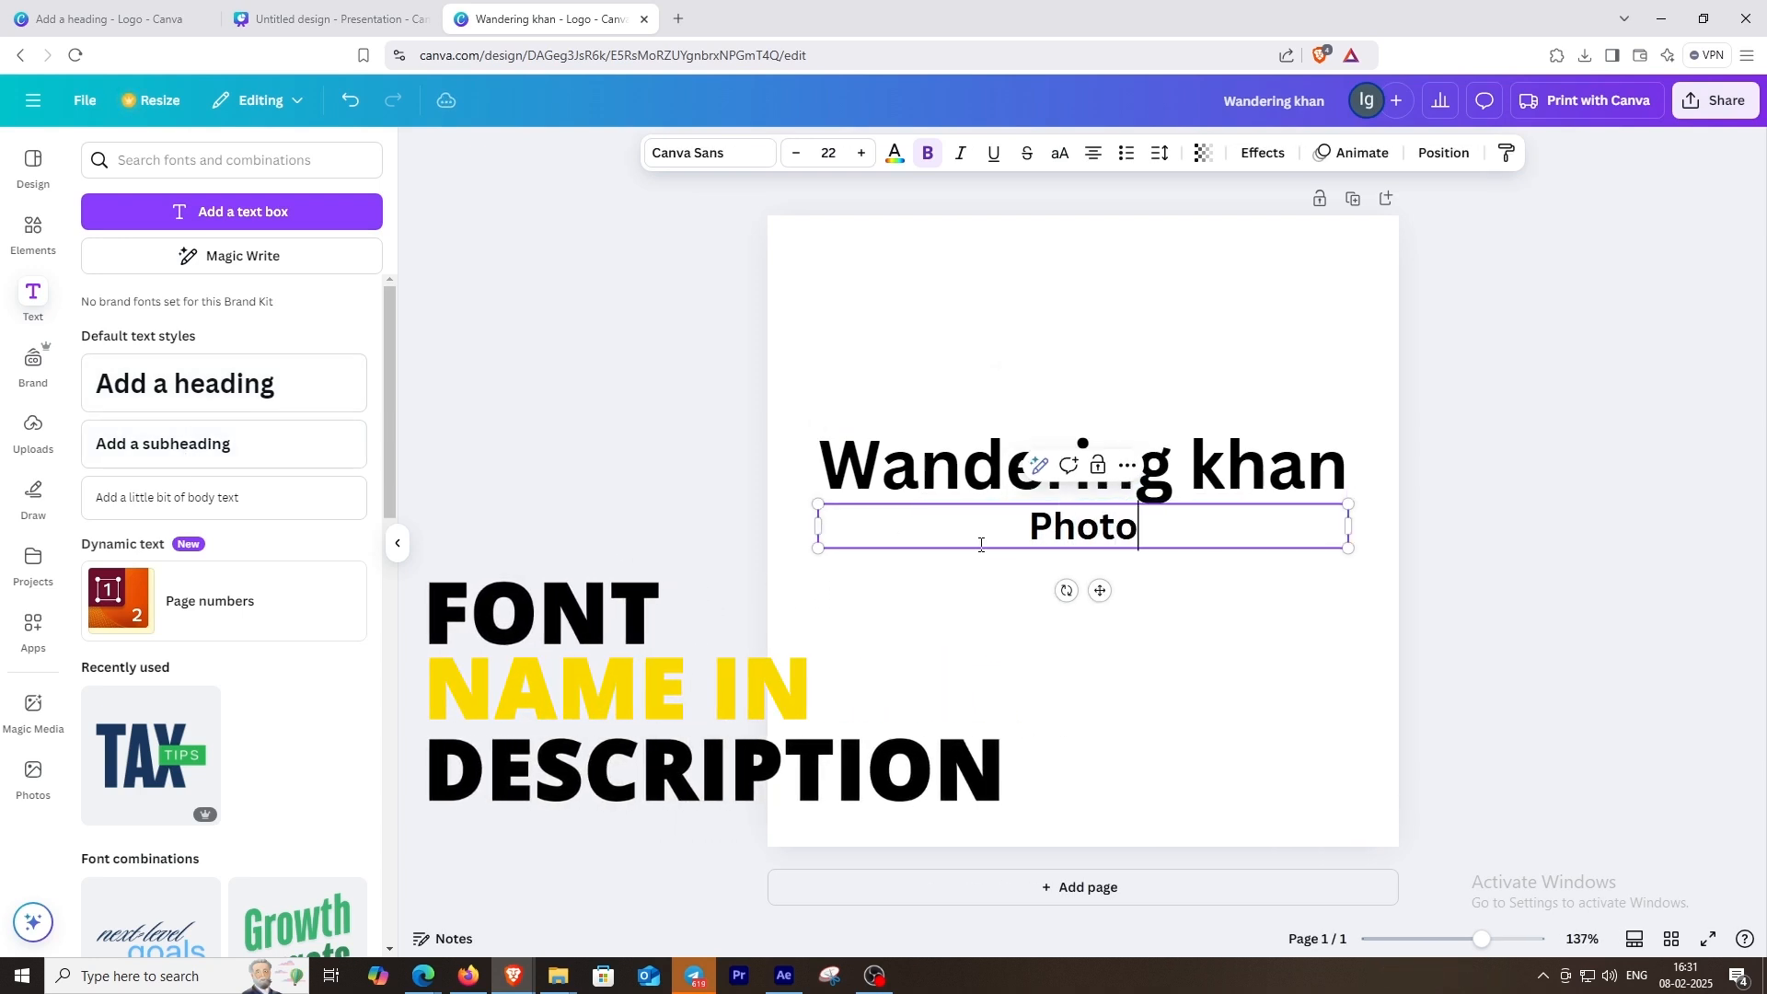
{"action": "key", "text": "ctrl+a"}
{"action": "type", "text": "PHOT"}
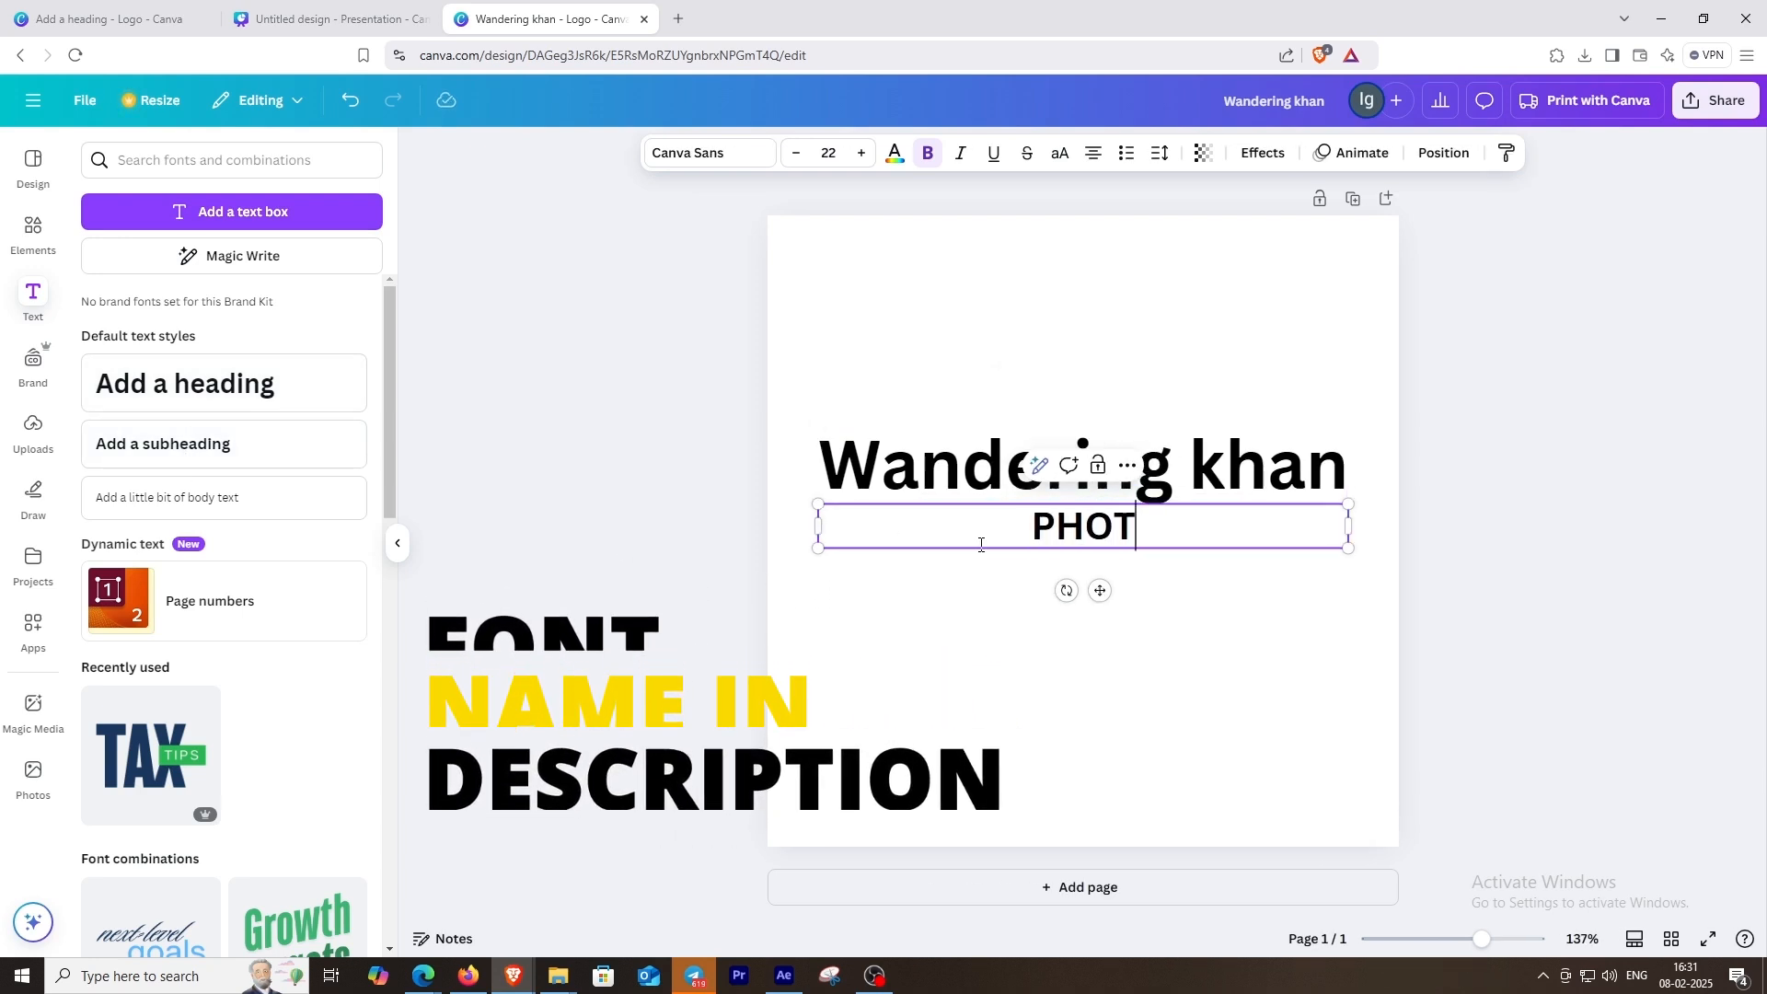
{"action": "type", "text": "OGAP"}
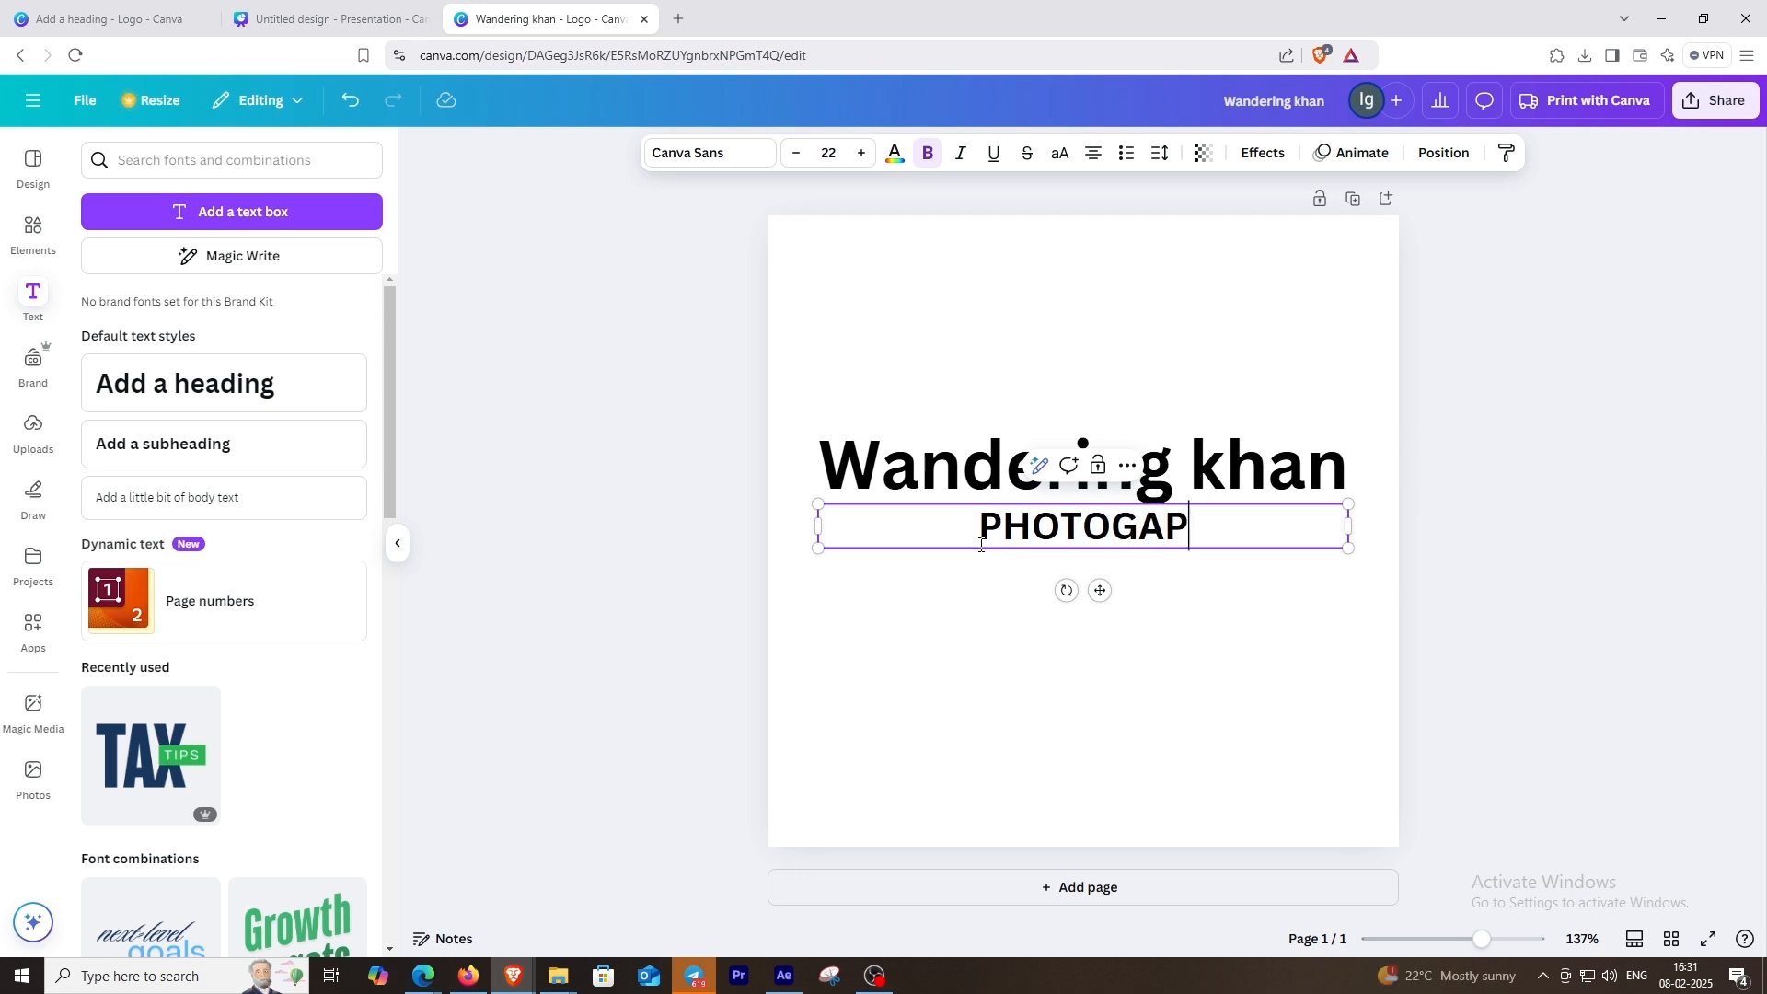
{"action": "key", "text": "BackSpace"}
{"action": "key", "text": "BackSpace"}
{"action": "type", "text": "RAPHY"}
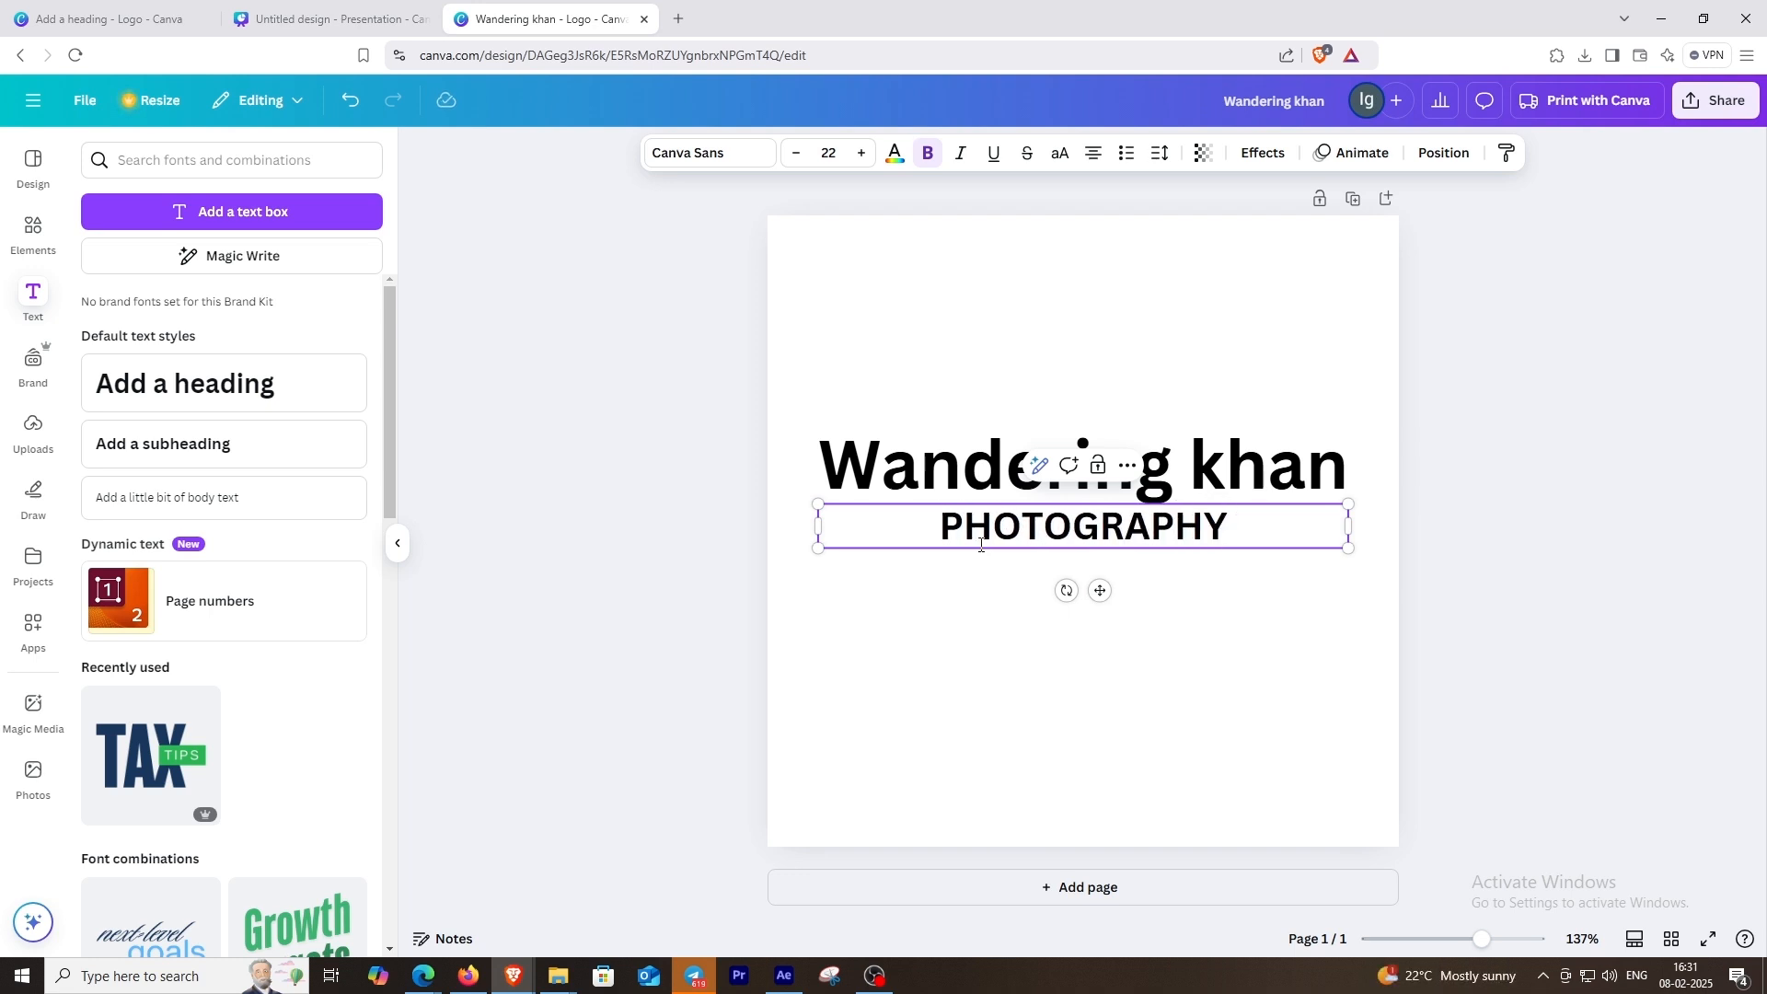
{"action": "left_click", "coordinate": [1037, 355]}
{"action": "left_click", "coordinate": [1026, 527]}
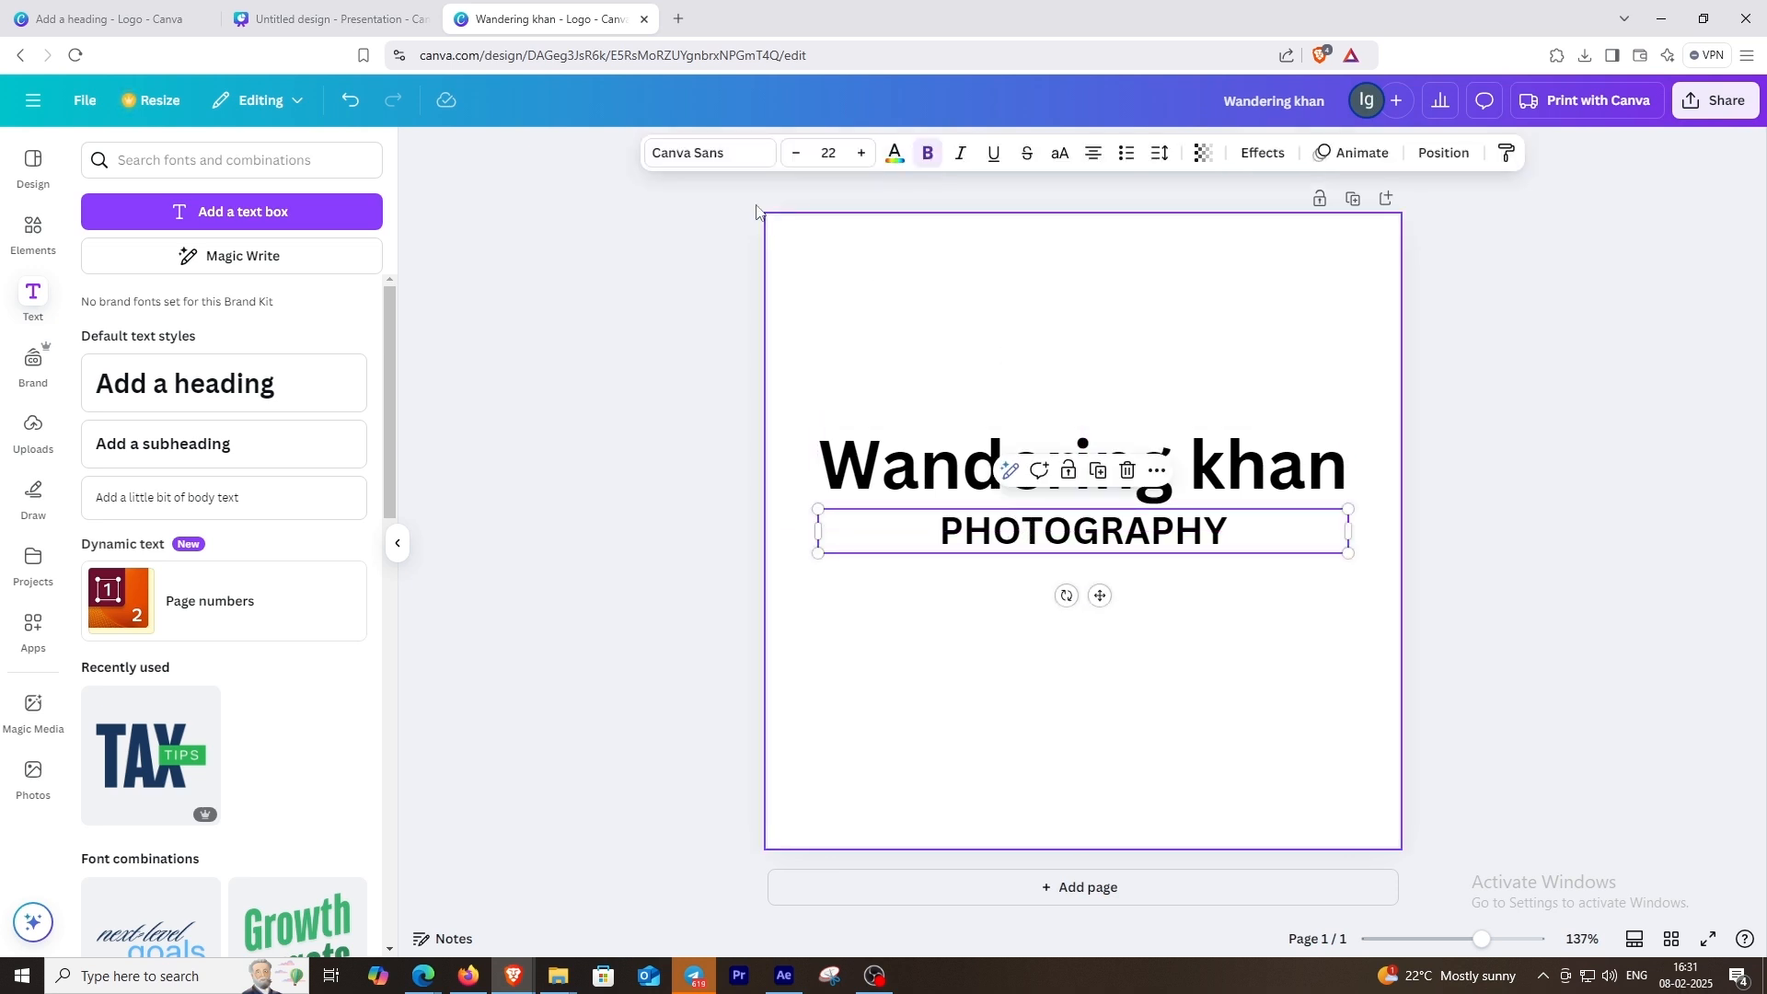
Step: Search the fonts for "amsterdam", try its variants on the heading and apply Amsterdam Four
{"action": "left_click", "coordinate": [879, 457]}
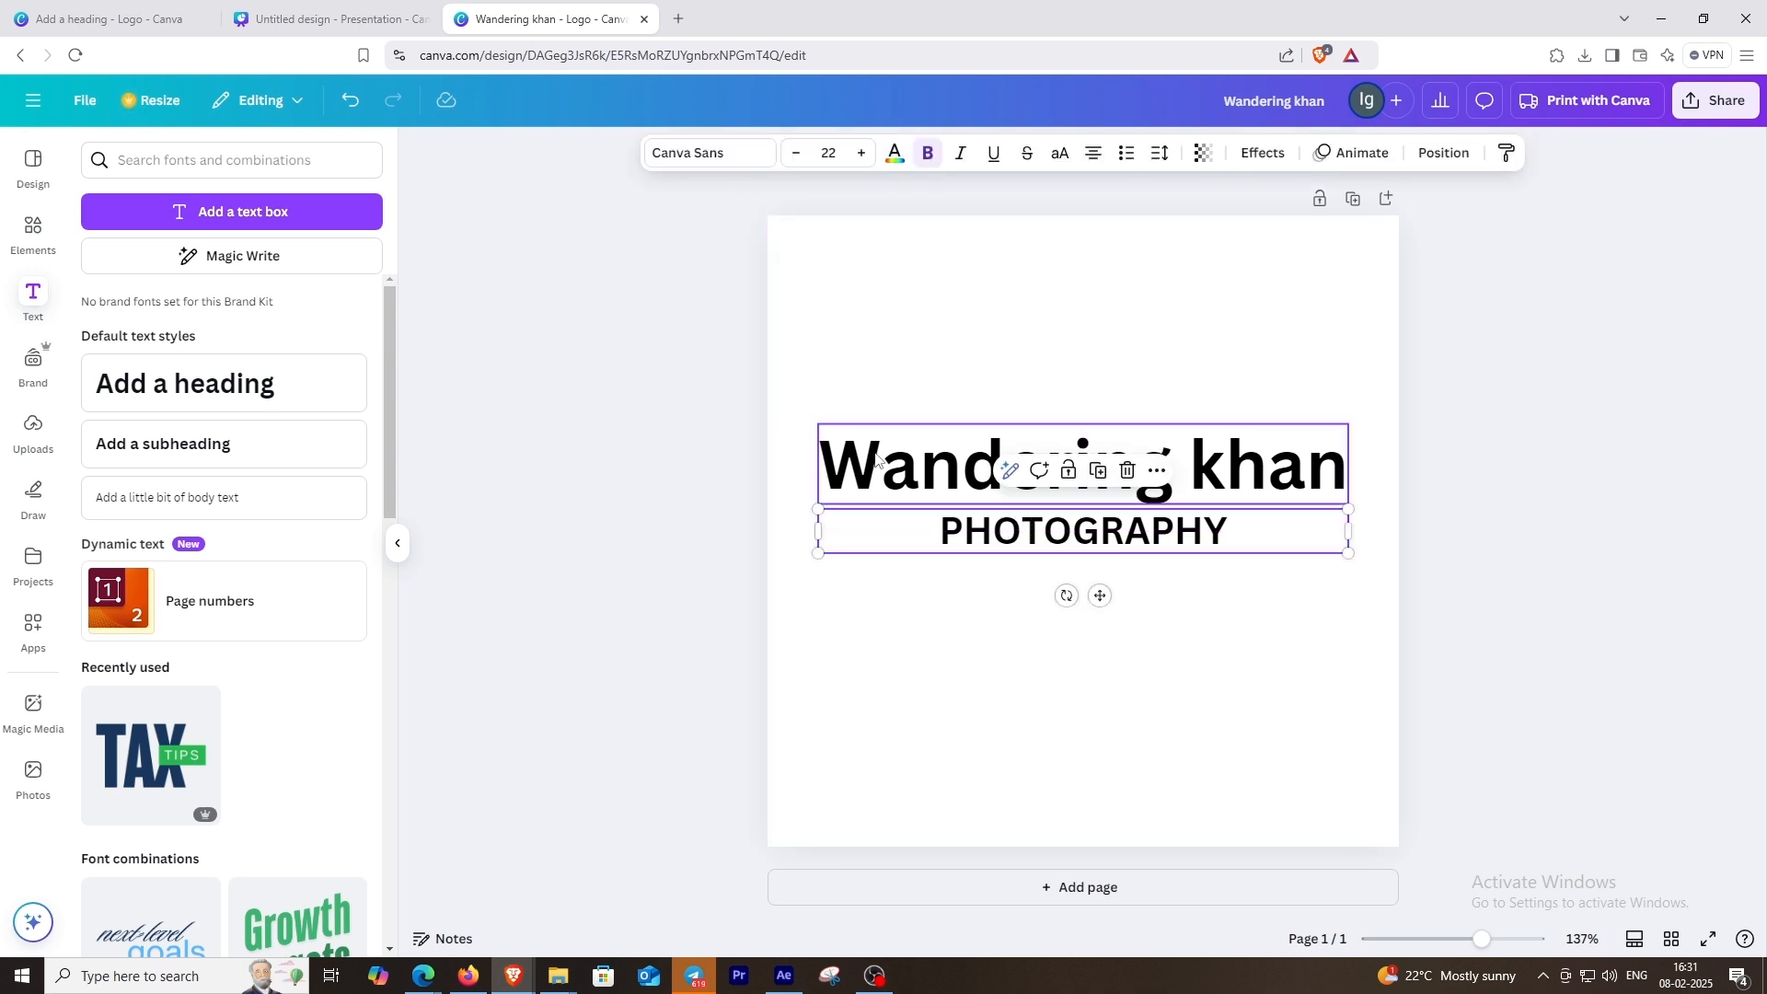
{"action": "left_click", "coordinate": [727, 158]}
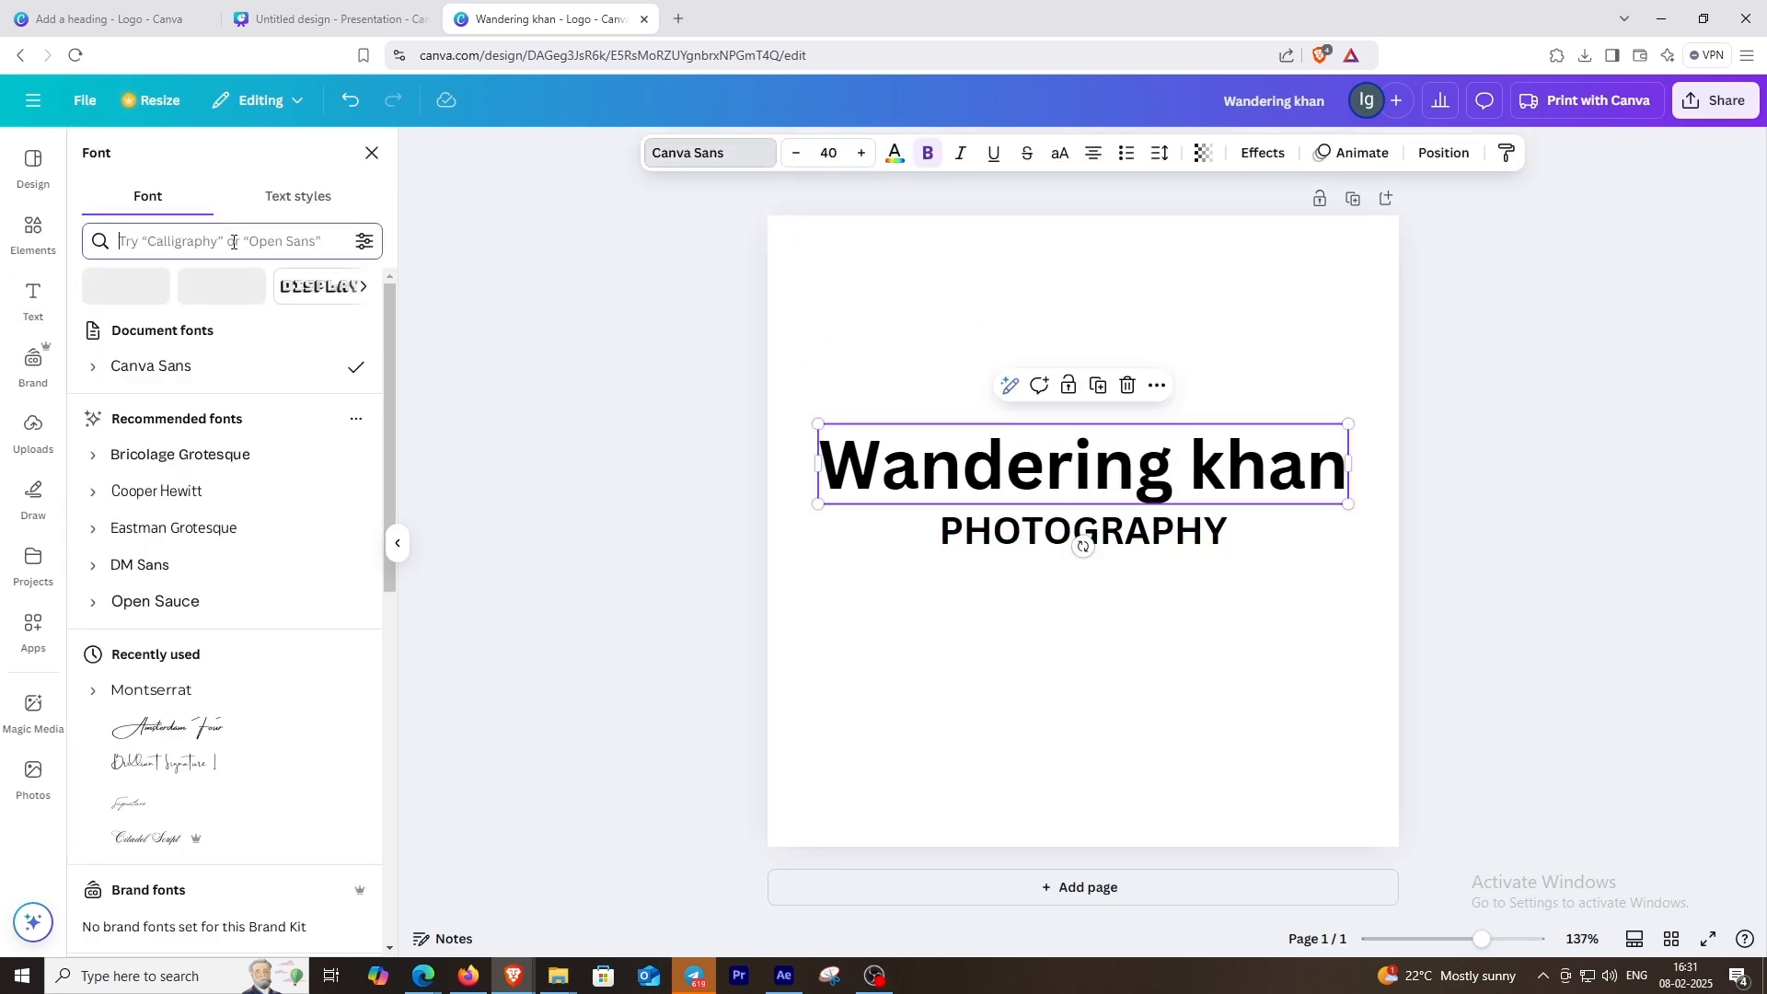
{"action": "left_click", "coordinate": [232, 243]}
{"action": "type", "text": "amsterdam"}
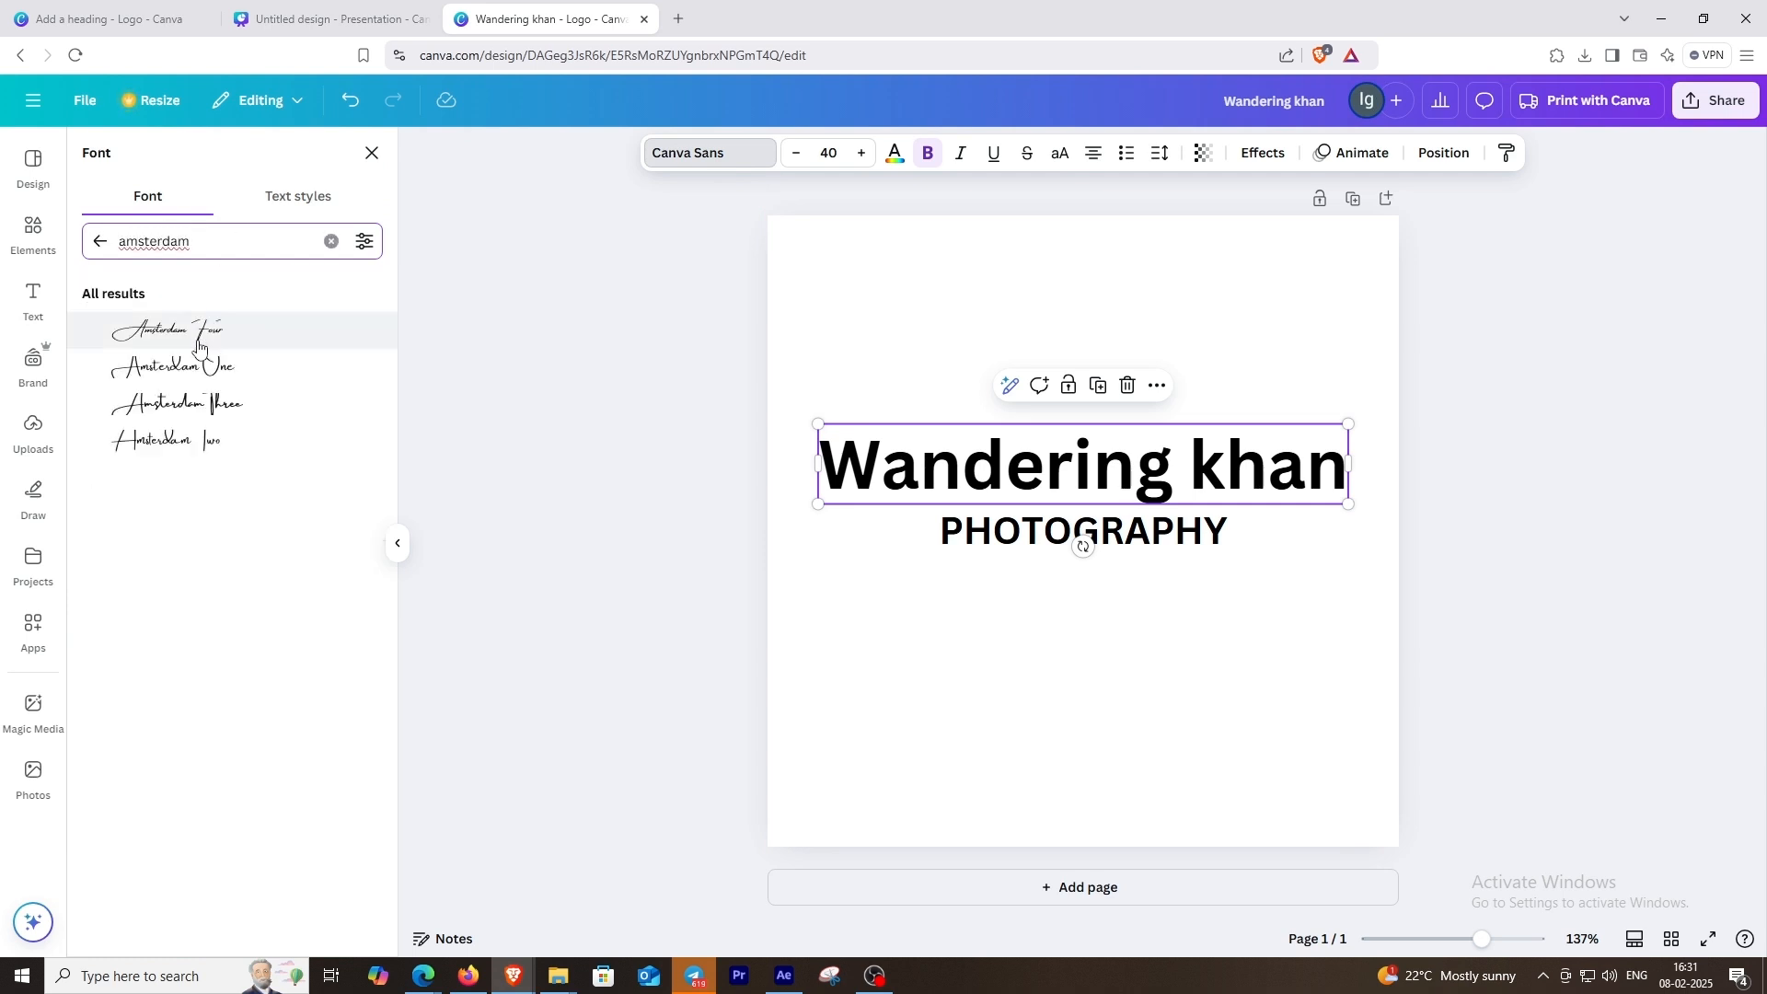
{"action": "left_click", "coordinate": [199, 344]}
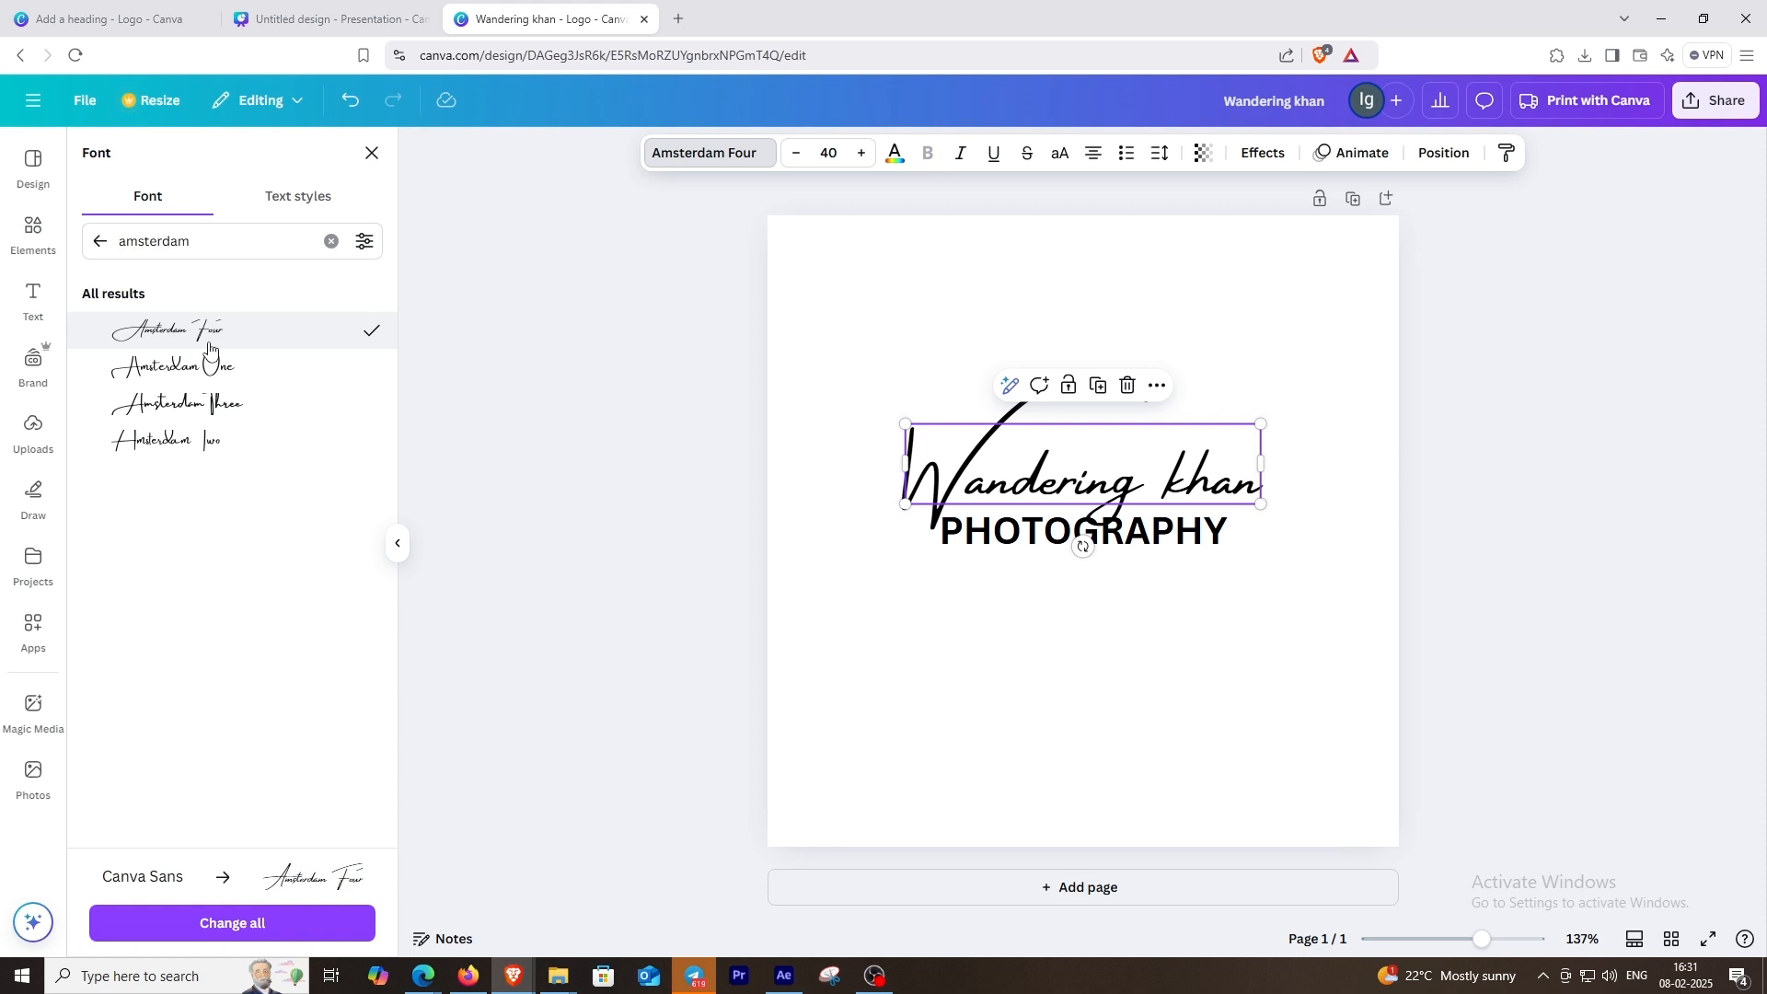
{"action": "left_click", "coordinate": [208, 368]}
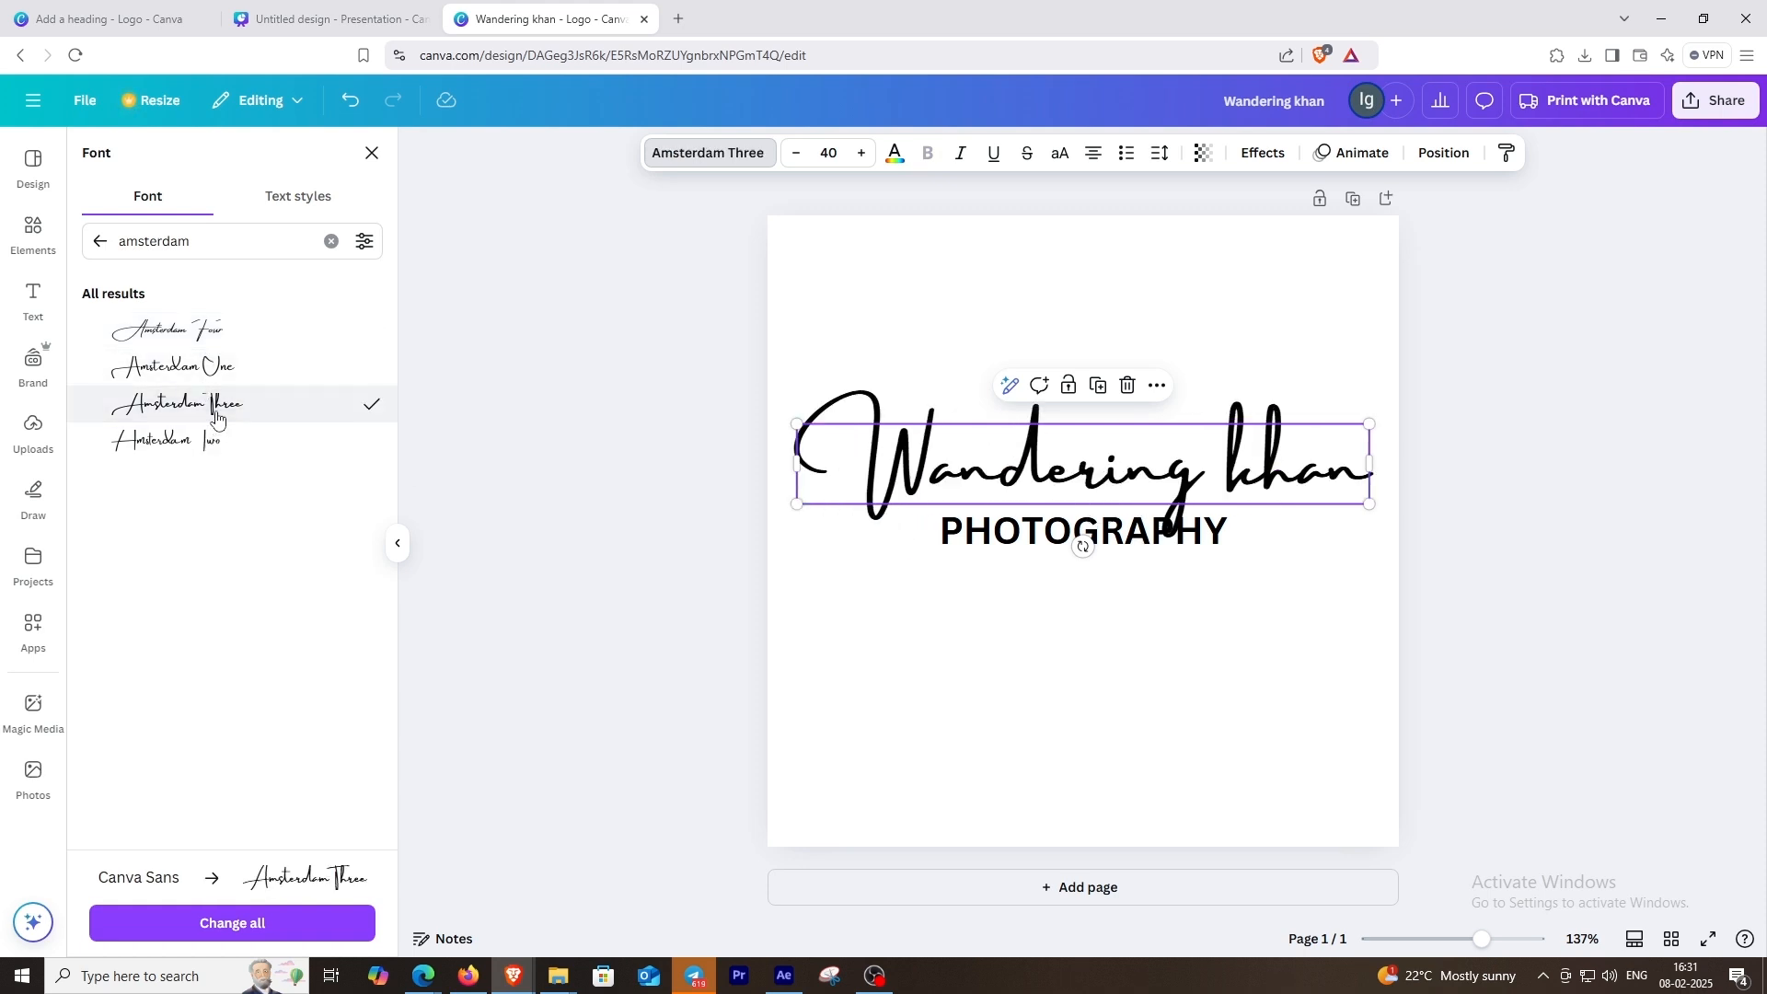
{"action": "left_click", "coordinate": [213, 443]}
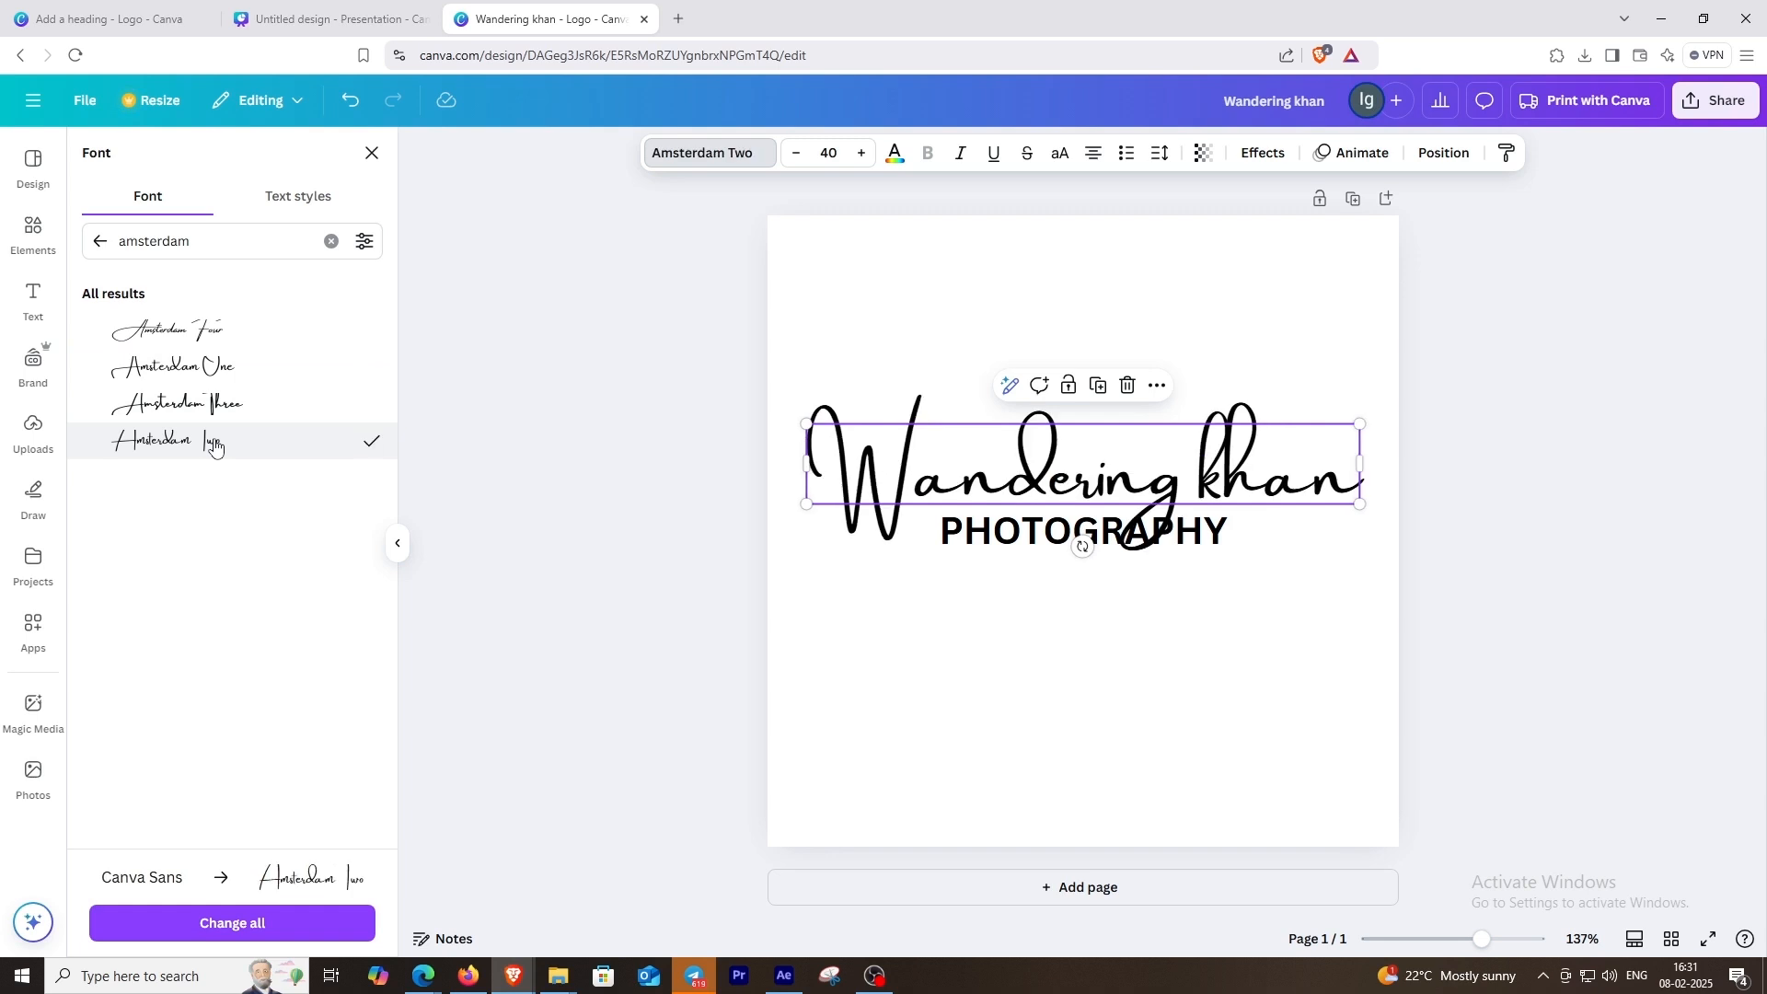
{"action": "left_click", "coordinate": [233, 333]}
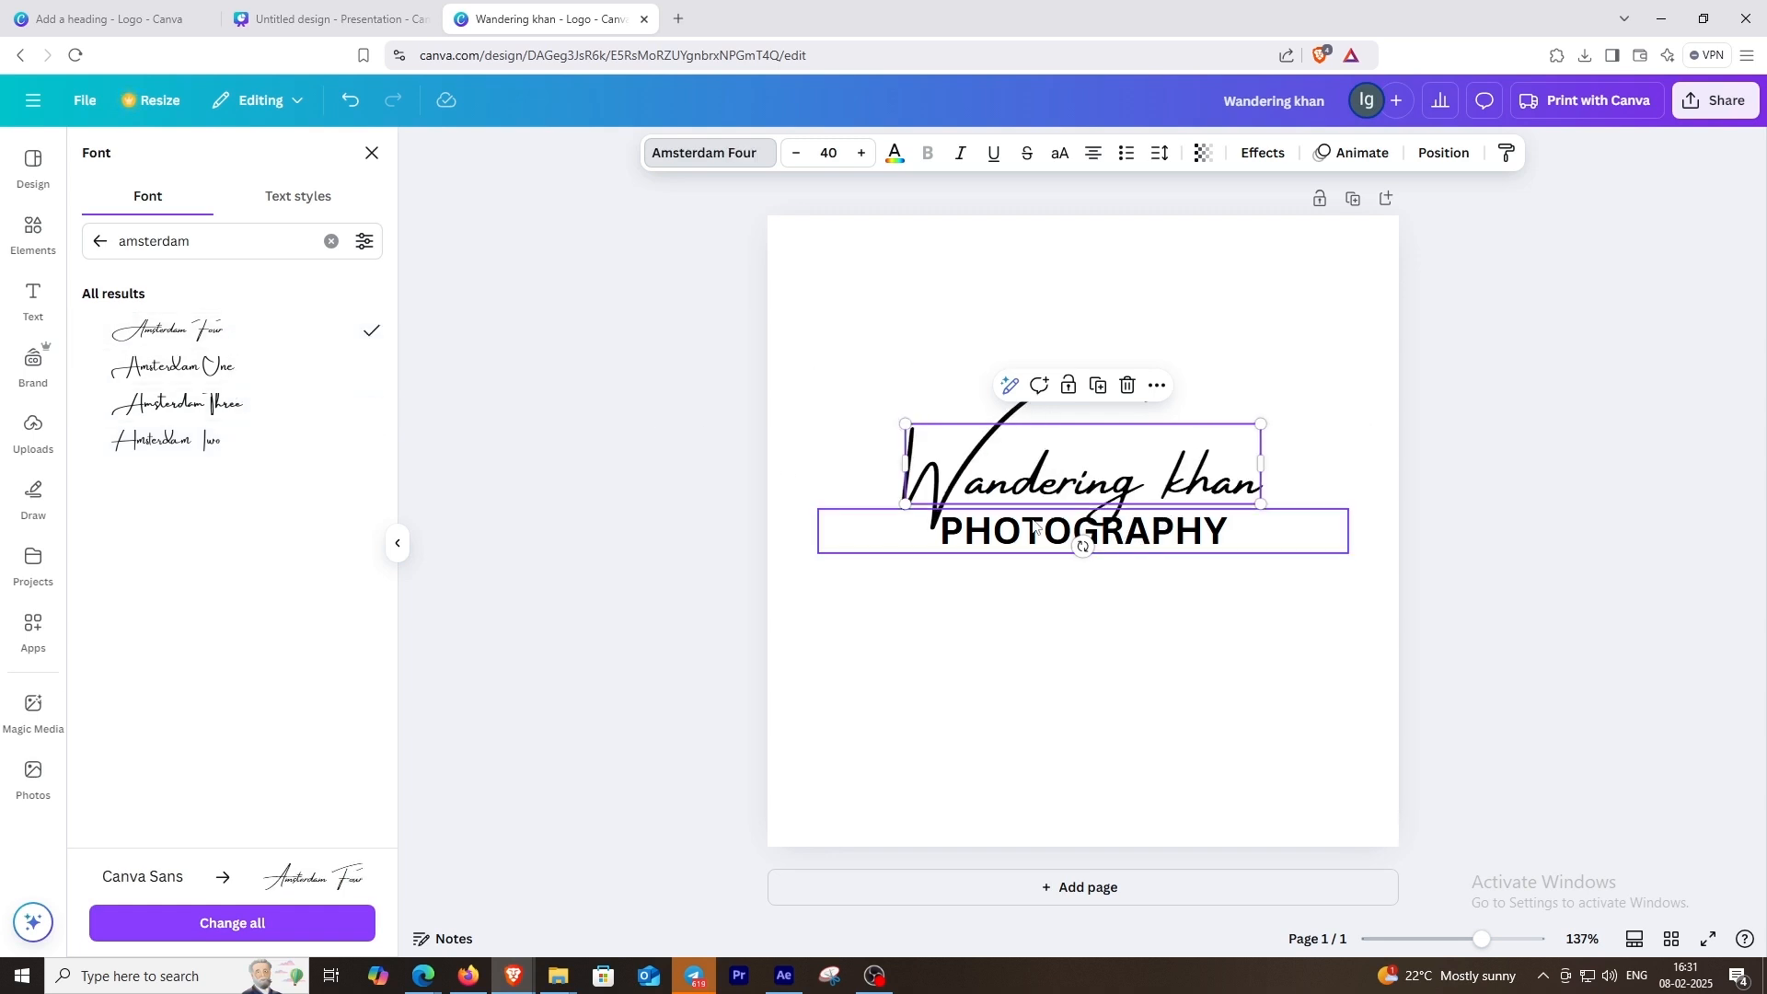
Step: Capitalize the second word so the heading reads "Wandering Khan", and nudge the heading slightly upward
{"action": "left_click", "coordinate": [1189, 485]}
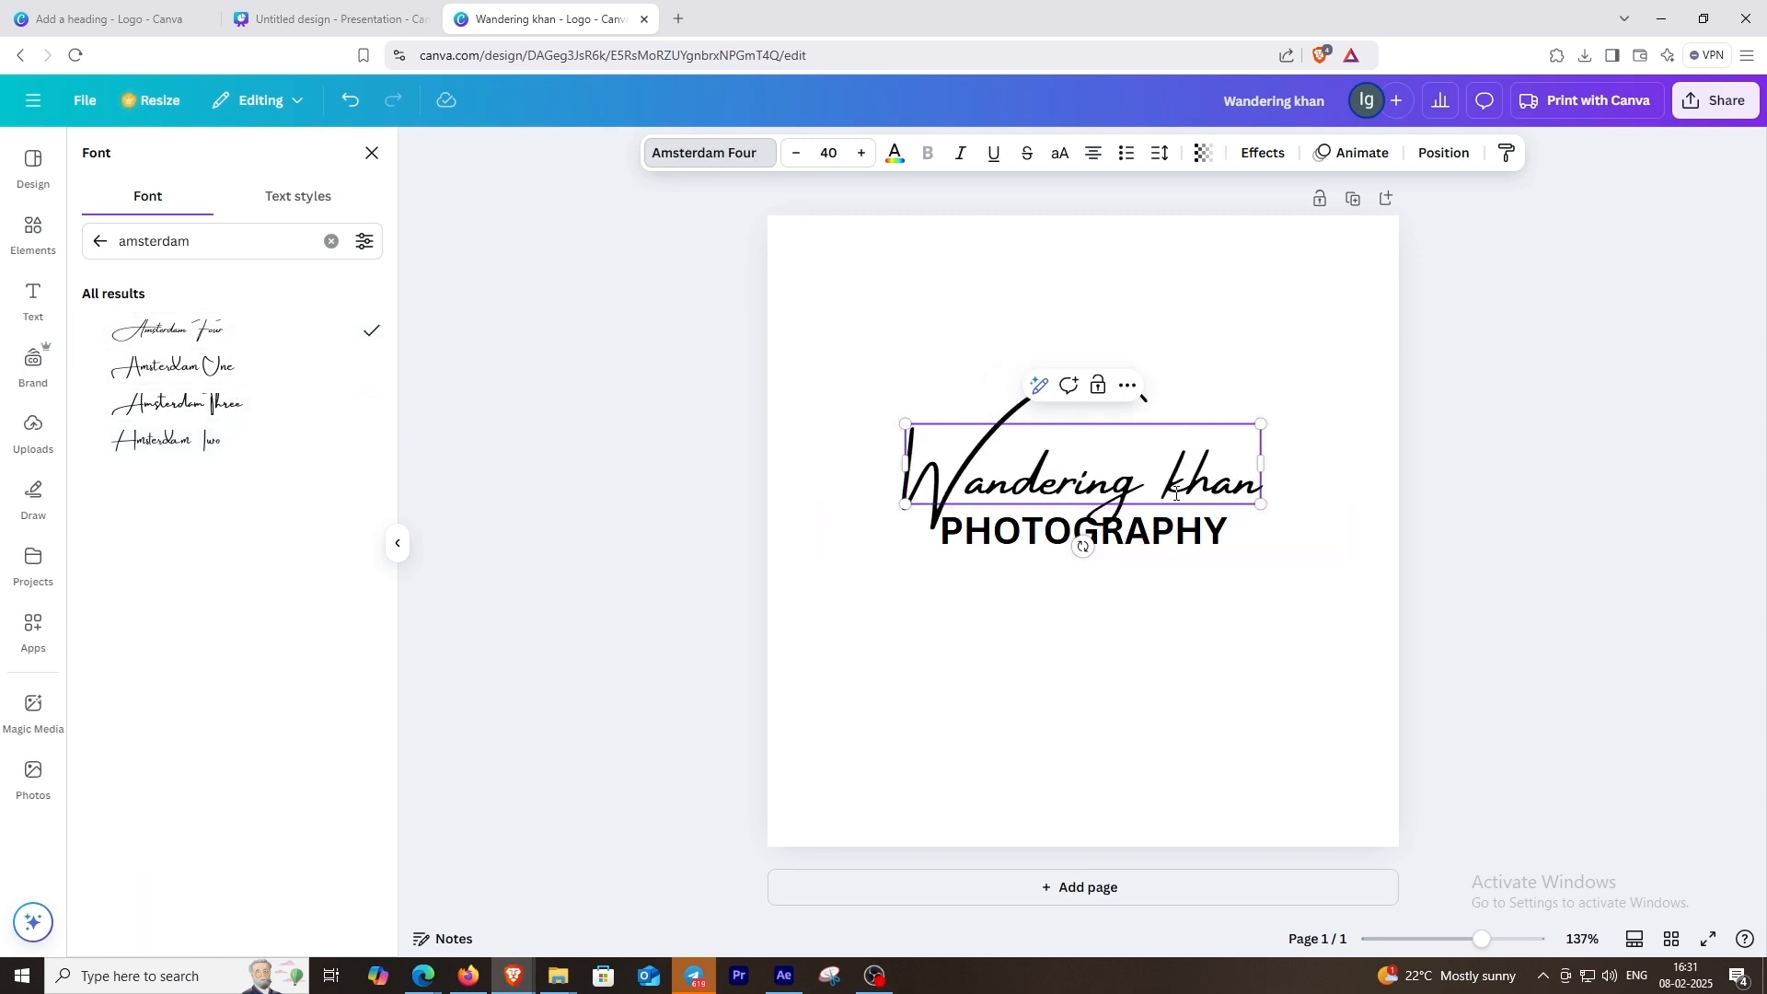
{"action": "key", "text": "BackSpace"}
{"action": "type", "text": "K"}
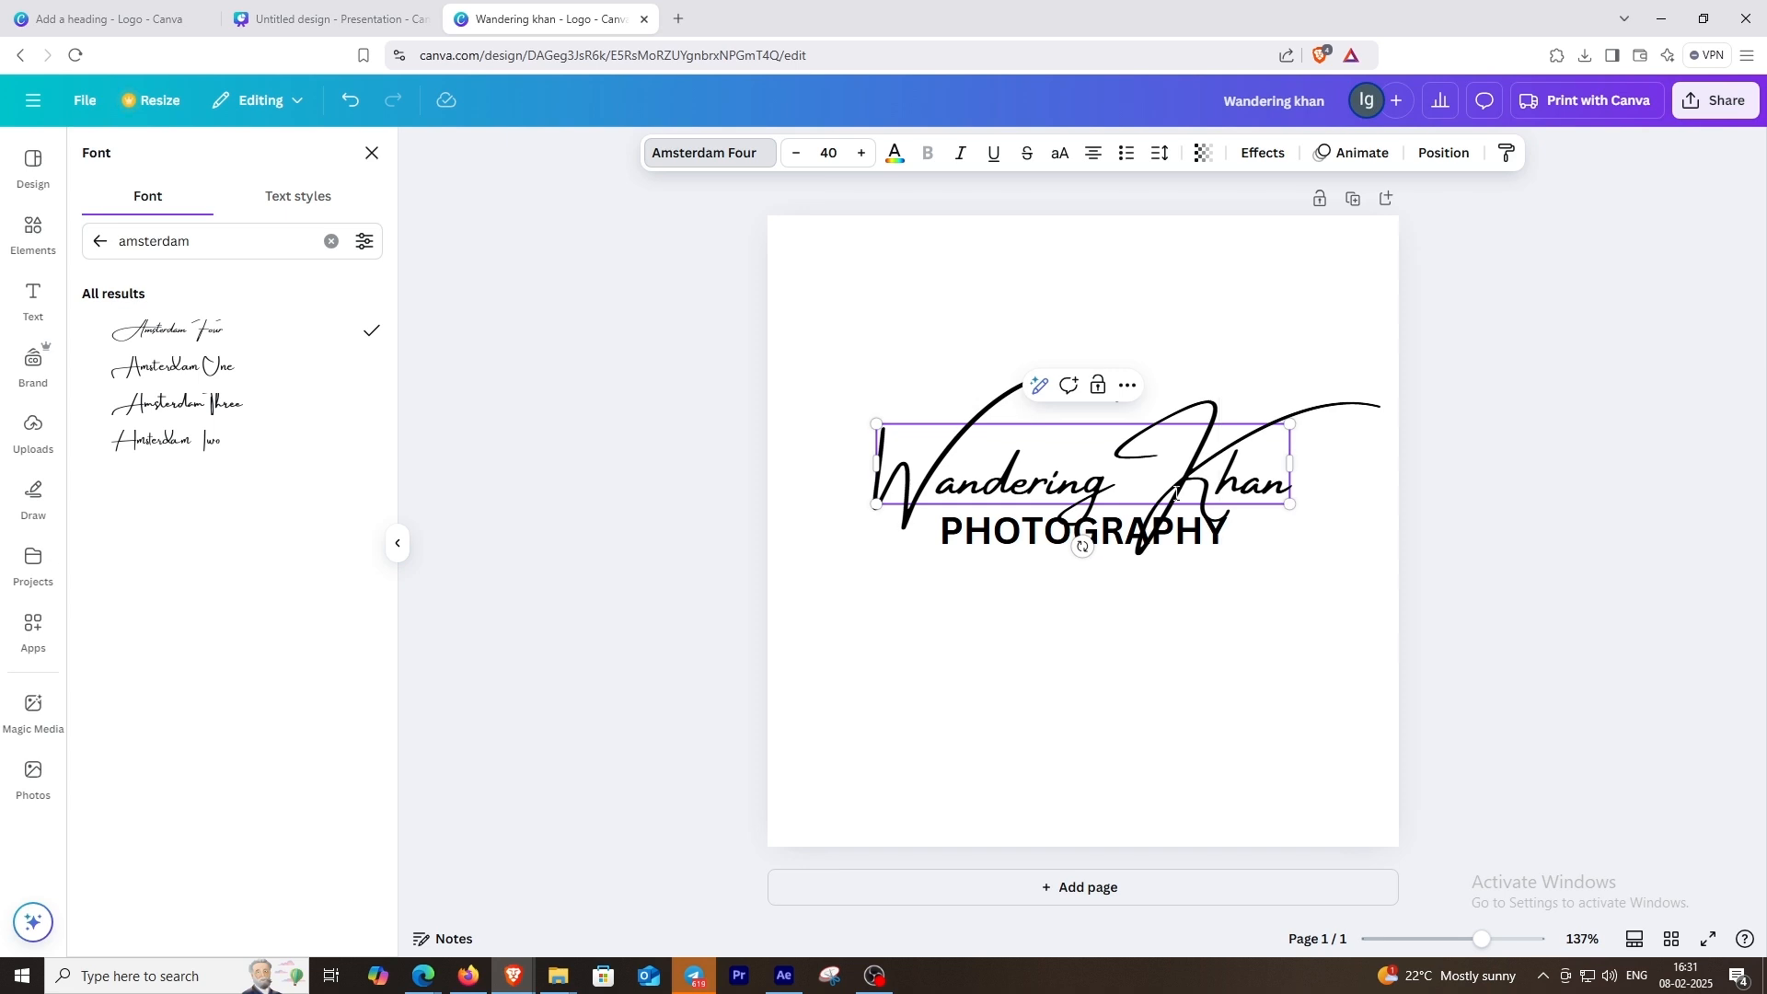
{"action": "left_click", "coordinate": [1299, 587]}
{"action": "mouse_move", "coordinate": [1191, 470]}
{"action": "left_mouse_down"}
{"action": "mouse_move", "coordinate": [1192, 438]}
{"action": "mouse_move", "coordinate": [1192, 464]}
{"action": "left_mouse_up"}
Step: Search the fonts for "mont" and set the "PHOTOGRAPHY" subheading in Montserrat Light
{"action": "left_click", "coordinate": [1199, 546]}
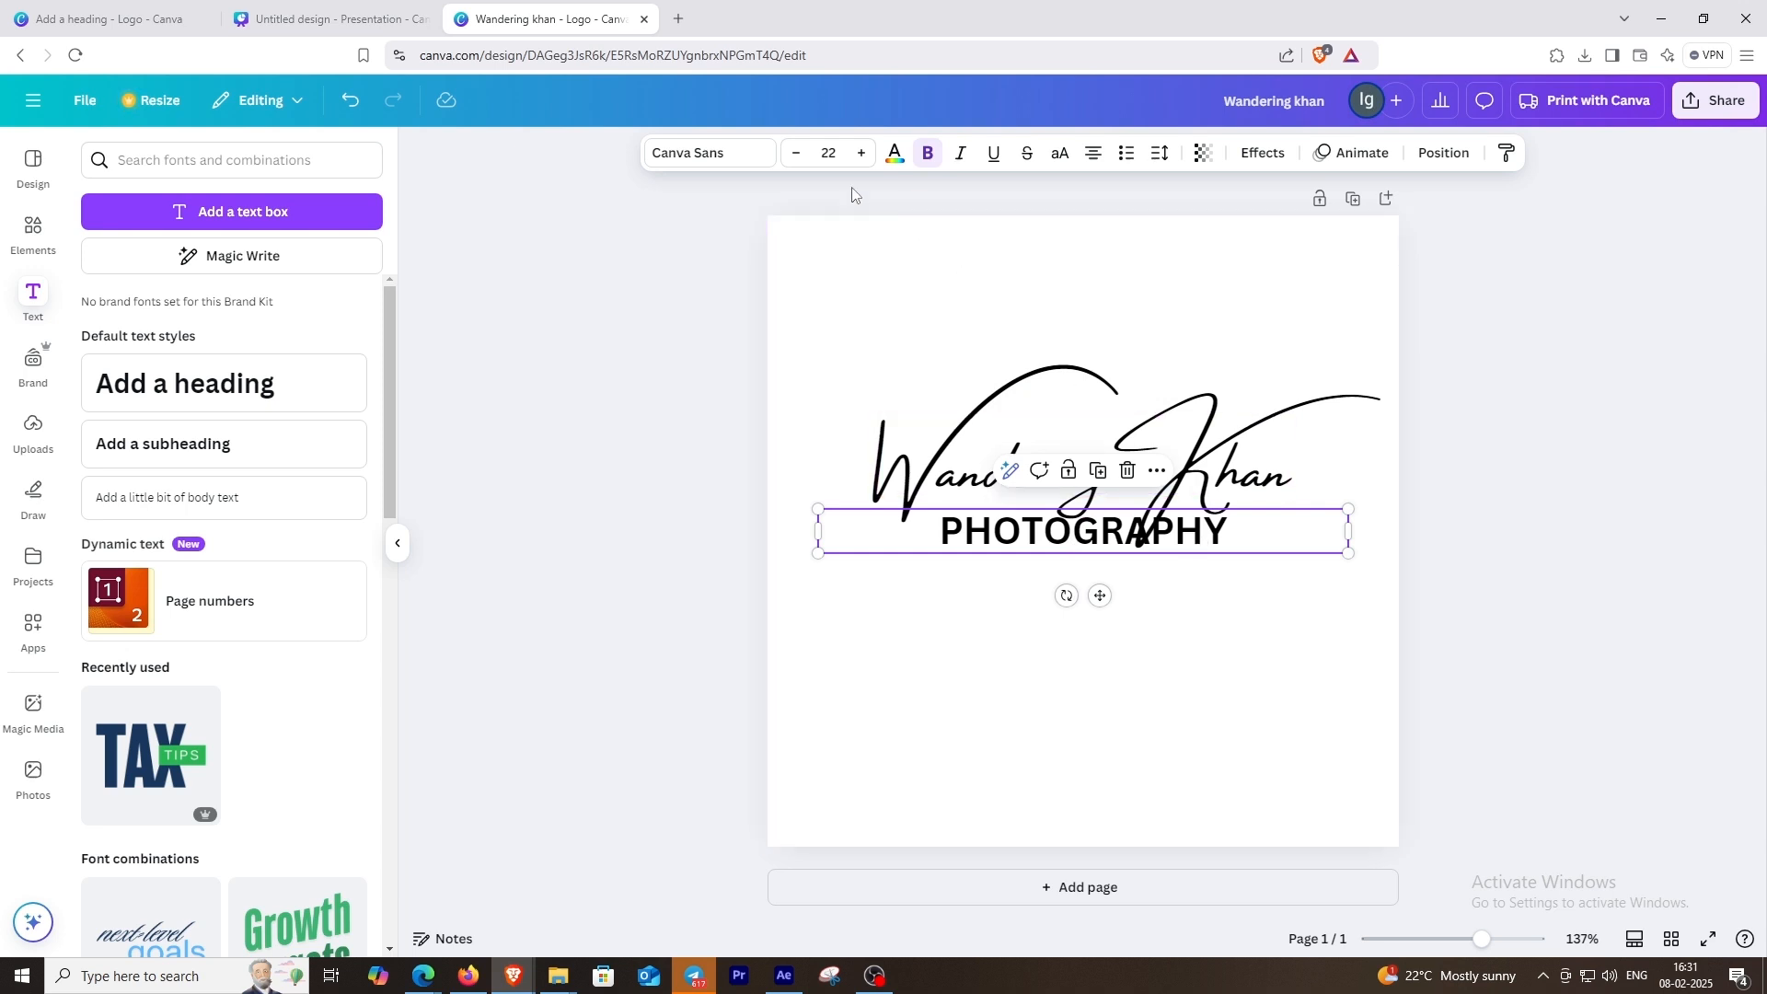
{"action": "left_click", "coordinate": [718, 153]}
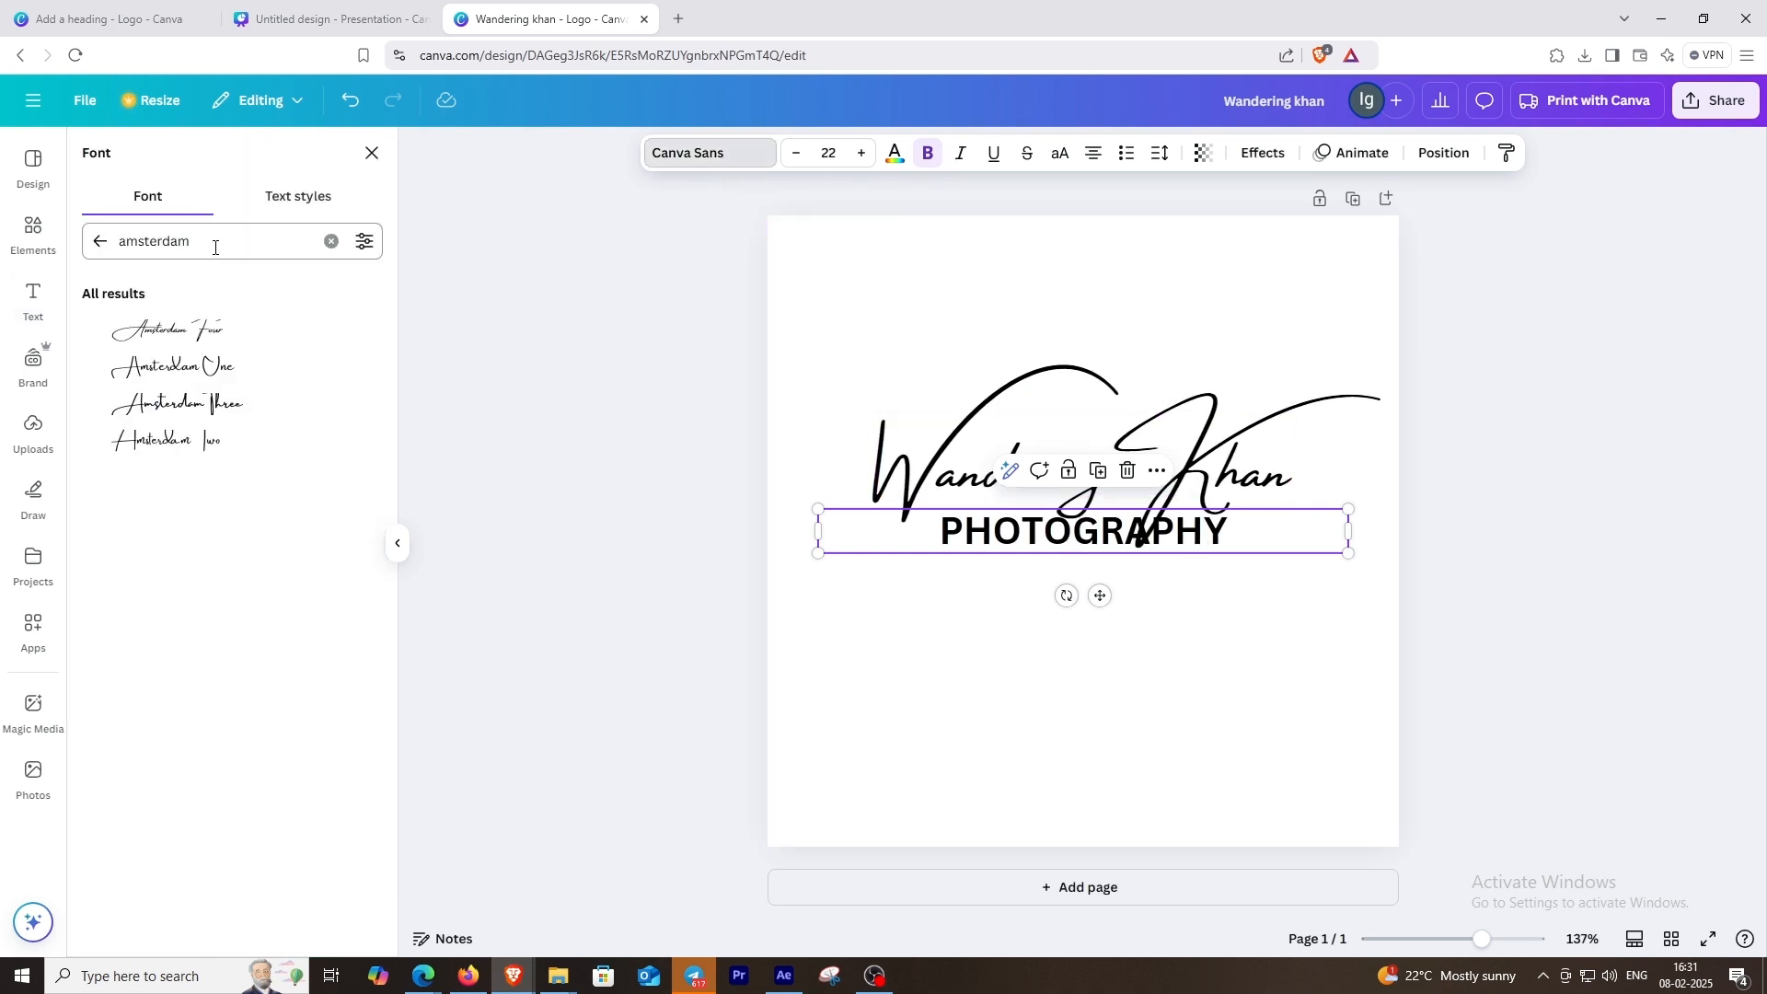
{"action": "left_click", "coordinate": [332, 242]}
{"action": "type", "text": "mont"}
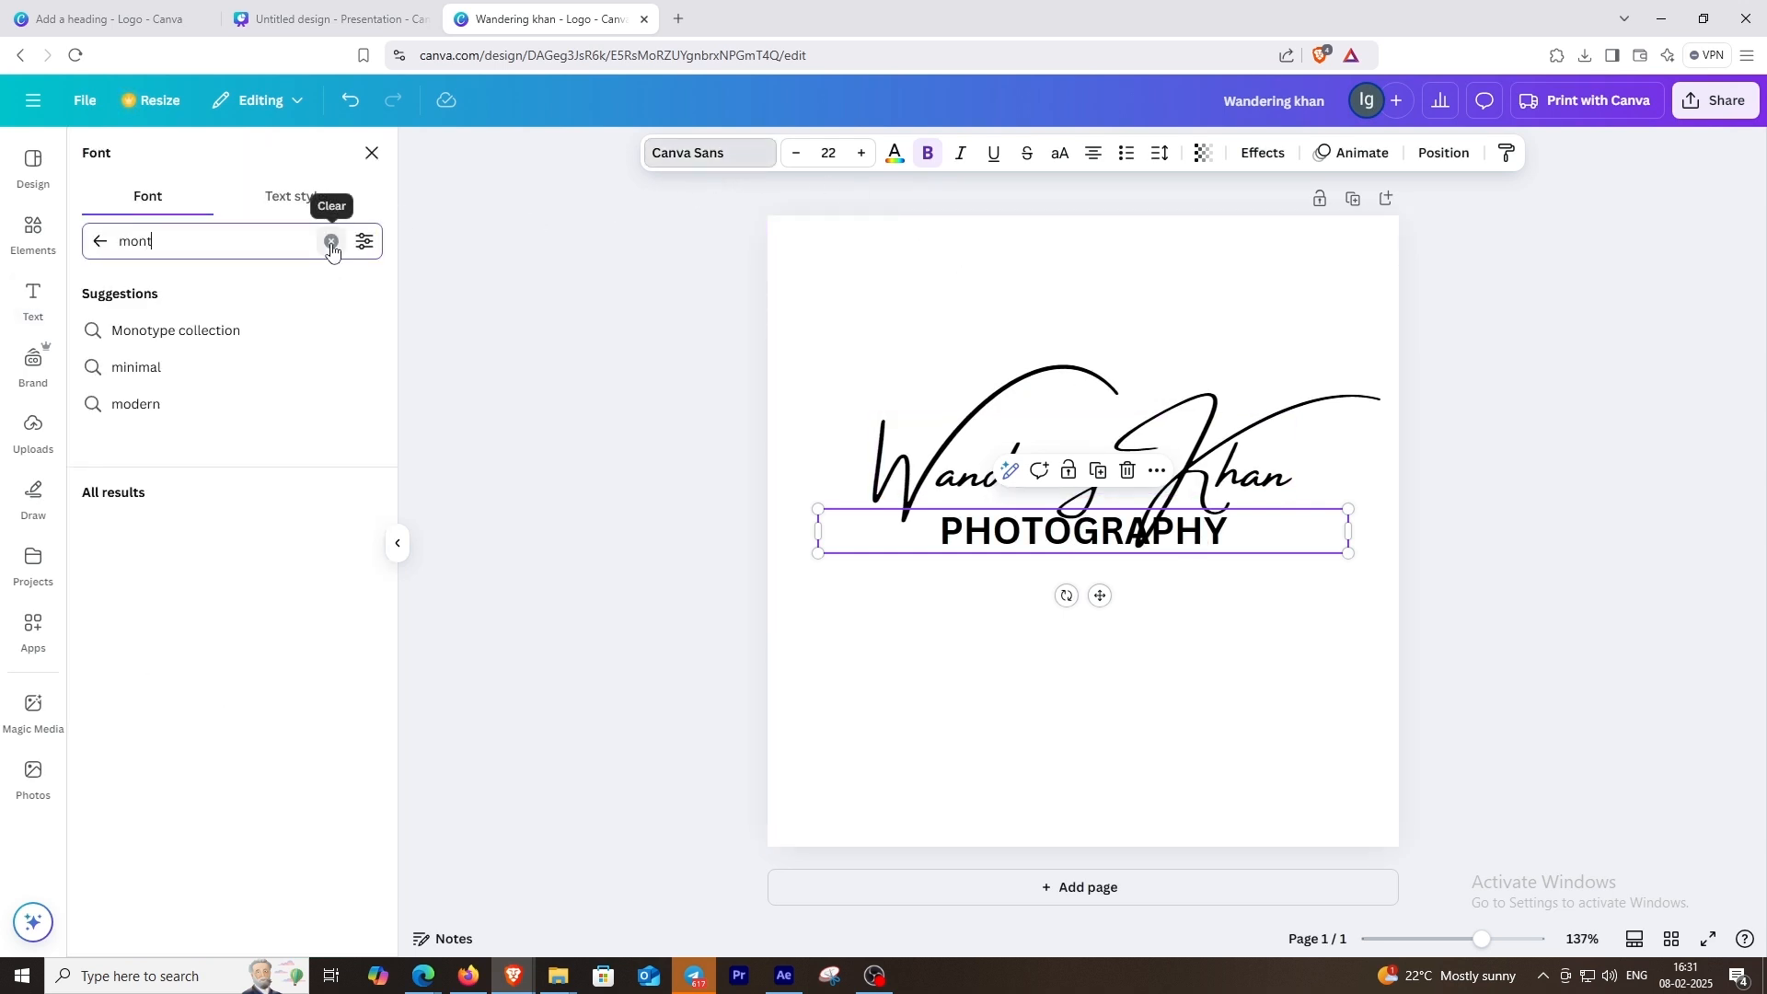
{"action": "left_click", "coordinate": [90, 377]}
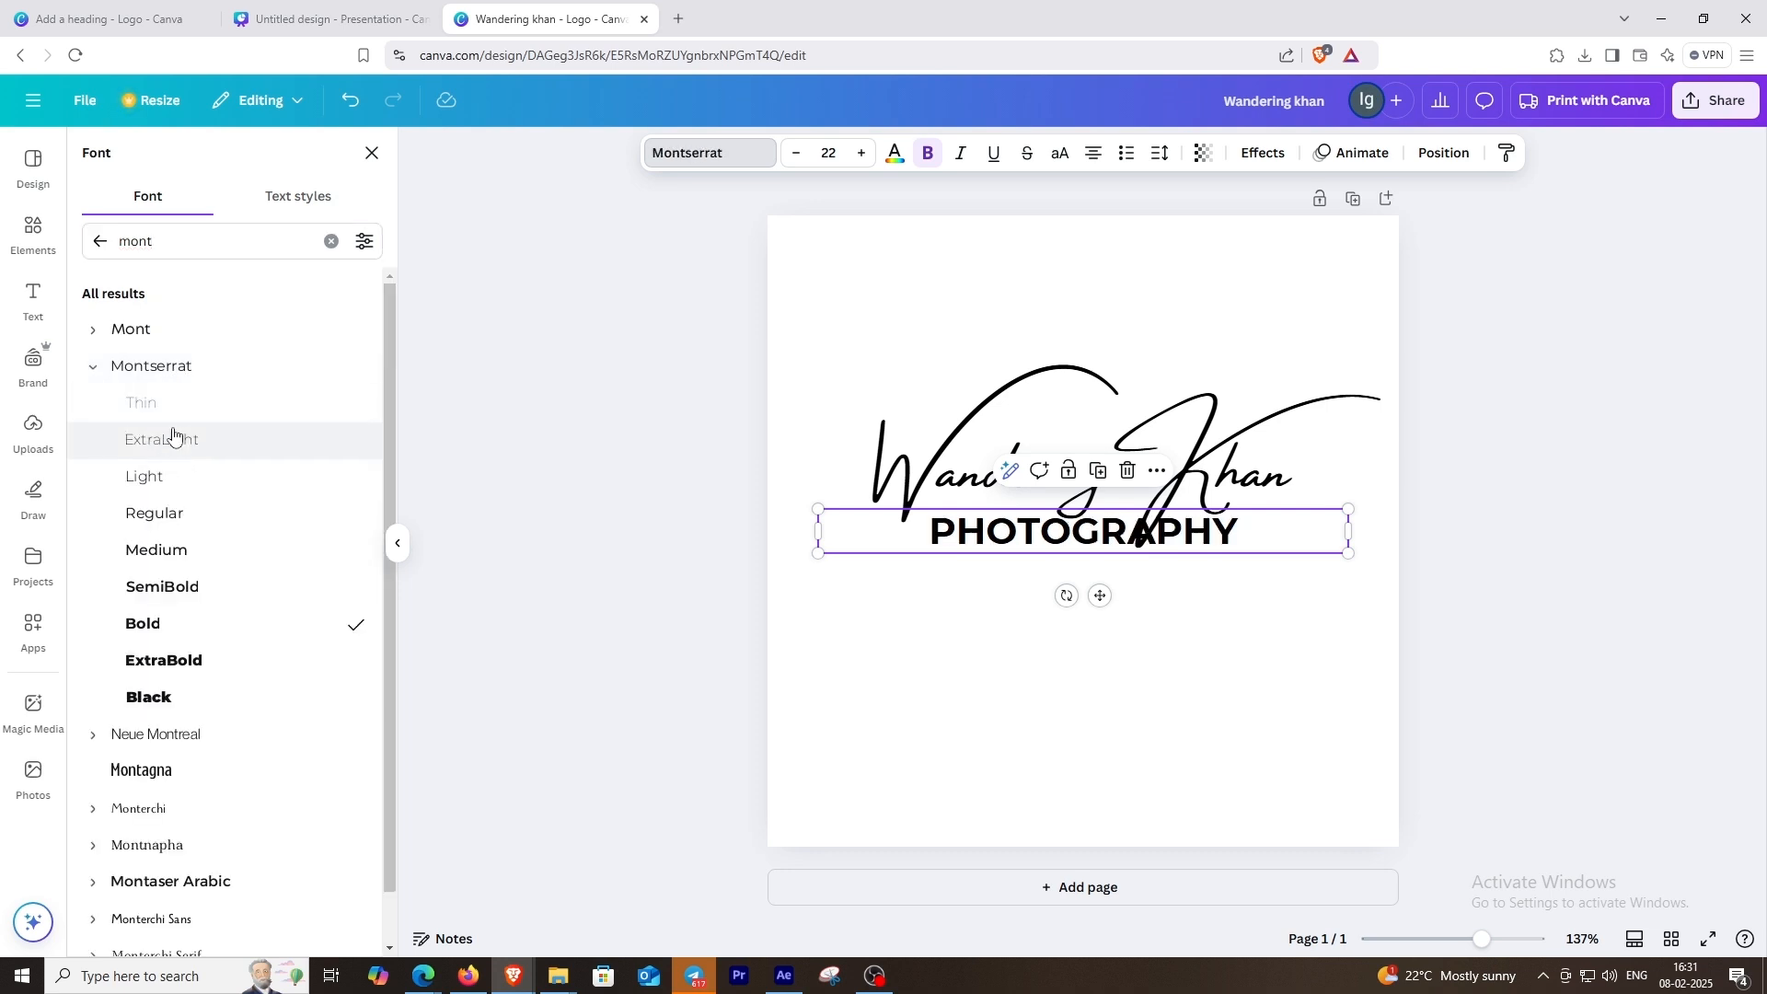
{"action": "left_click", "coordinate": [174, 484]}
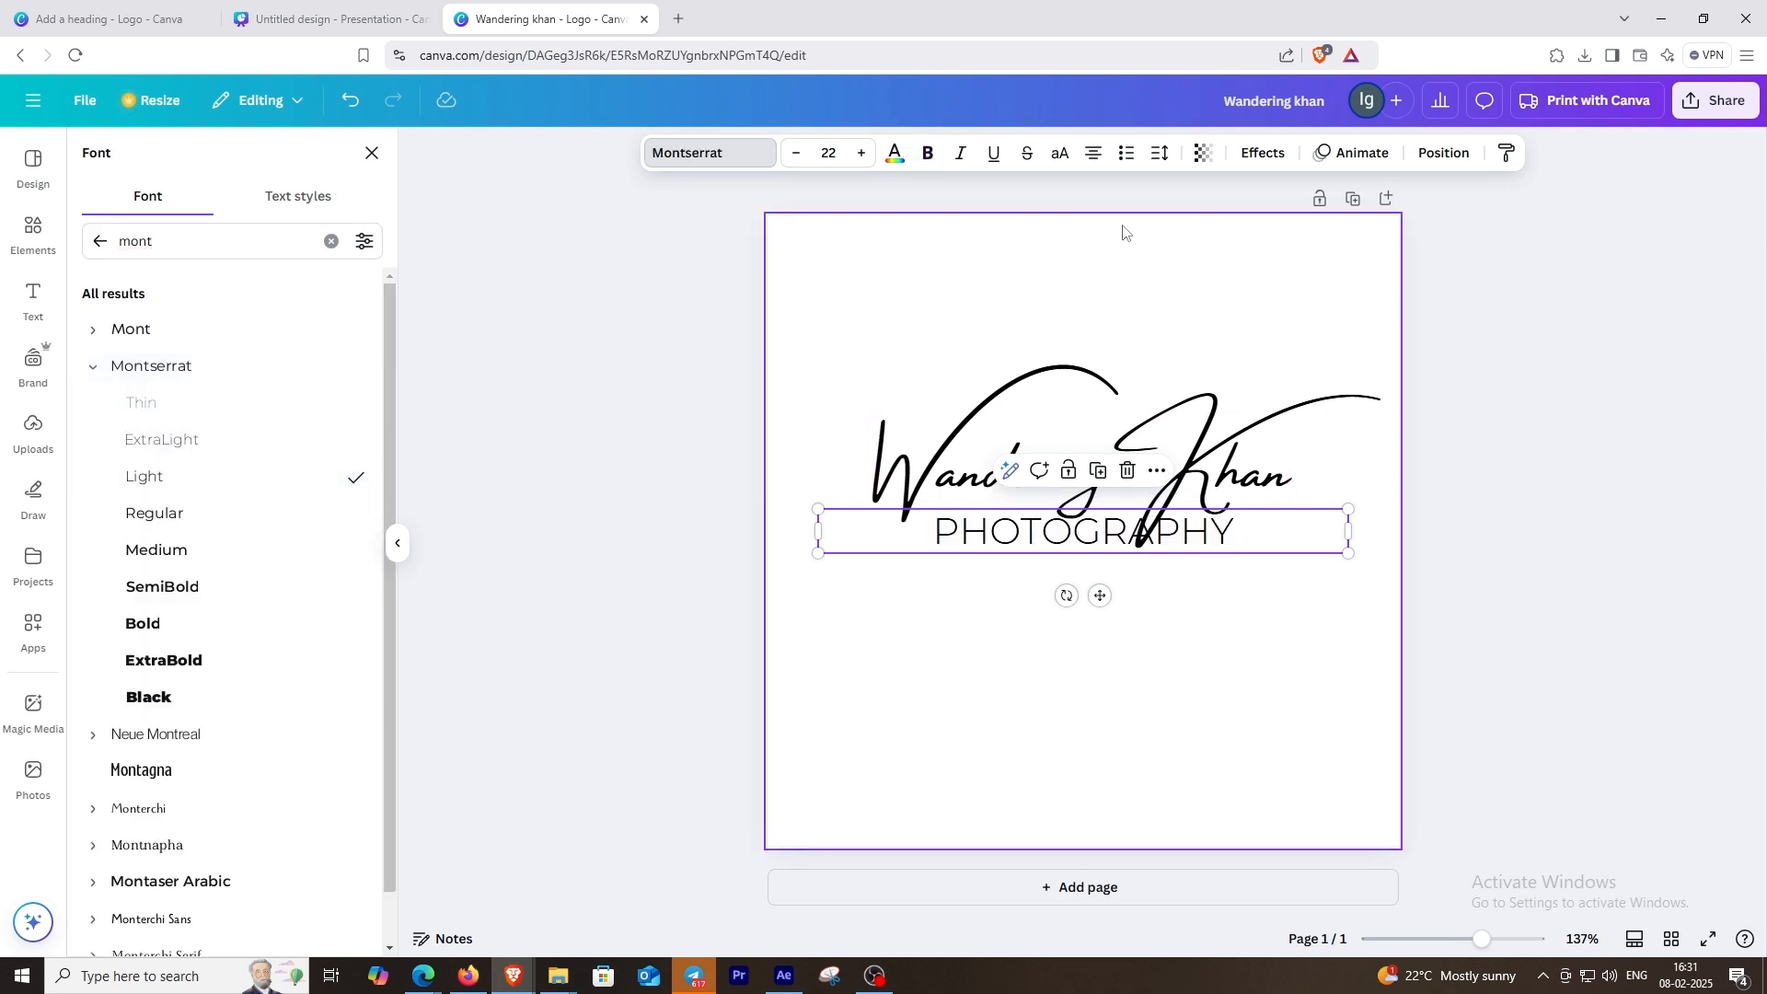
Step: Widen the letter spacing of the "PHOTOGRAPHY" subheading to 399 and move it slightly lower beneath the heading
{"action": "left_click", "coordinate": [1161, 153]}
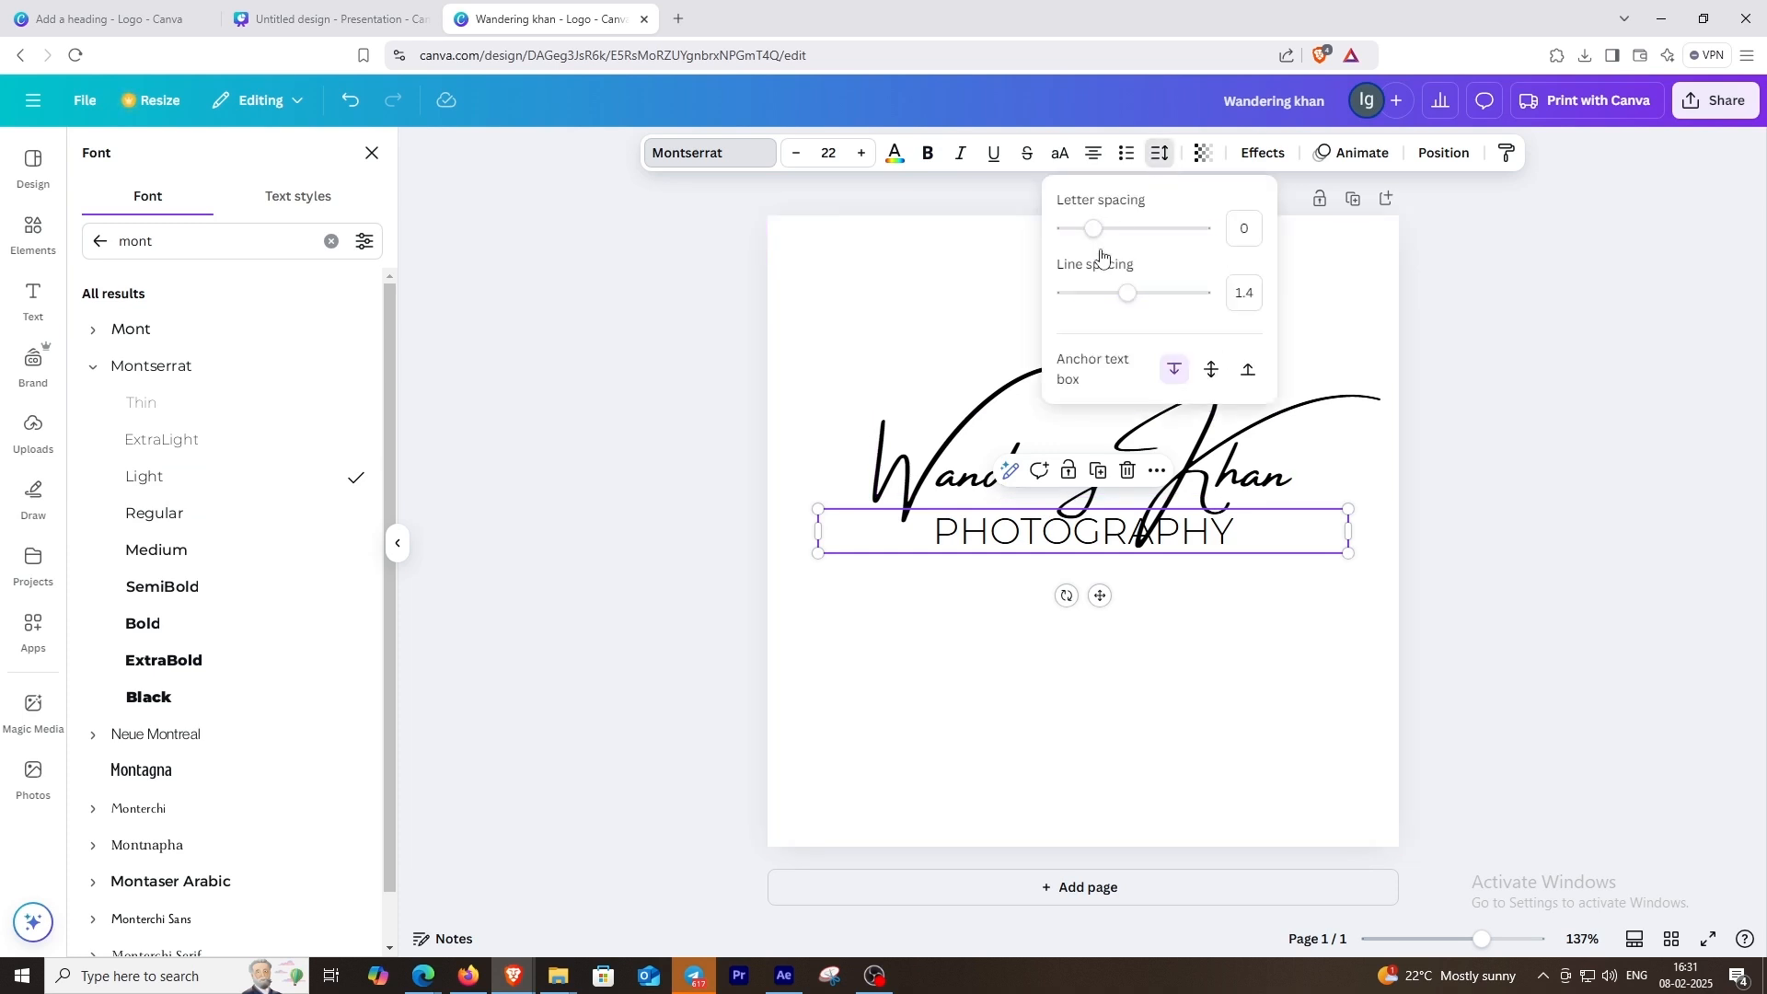
{"action": "left_click_drag", "start_coordinate": [1107, 230], "coordinate": [1143, 236]}
{"action": "left_click_drag", "start_coordinate": [1205, 530], "coordinate": [1201, 552]}
{"action": "left_click", "coordinate": [1160, 153]}
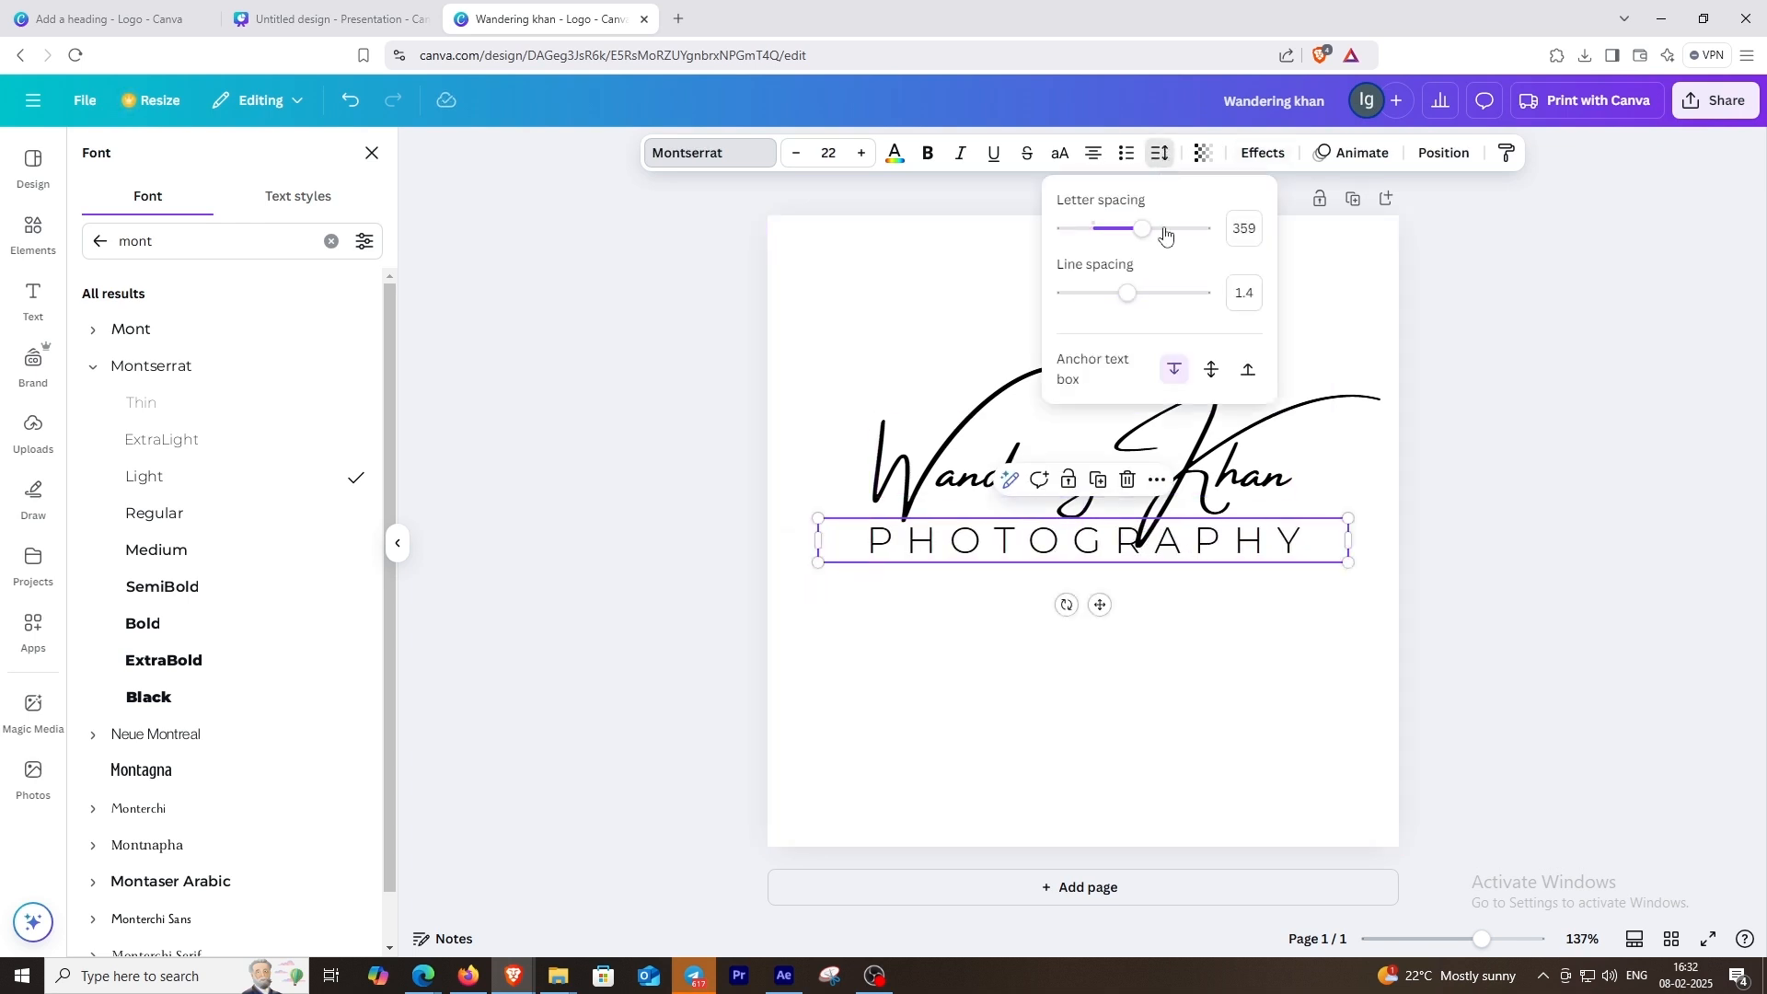
{"action": "left_click_drag", "start_coordinate": [1139, 234], "coordinate": [1149, 235]}
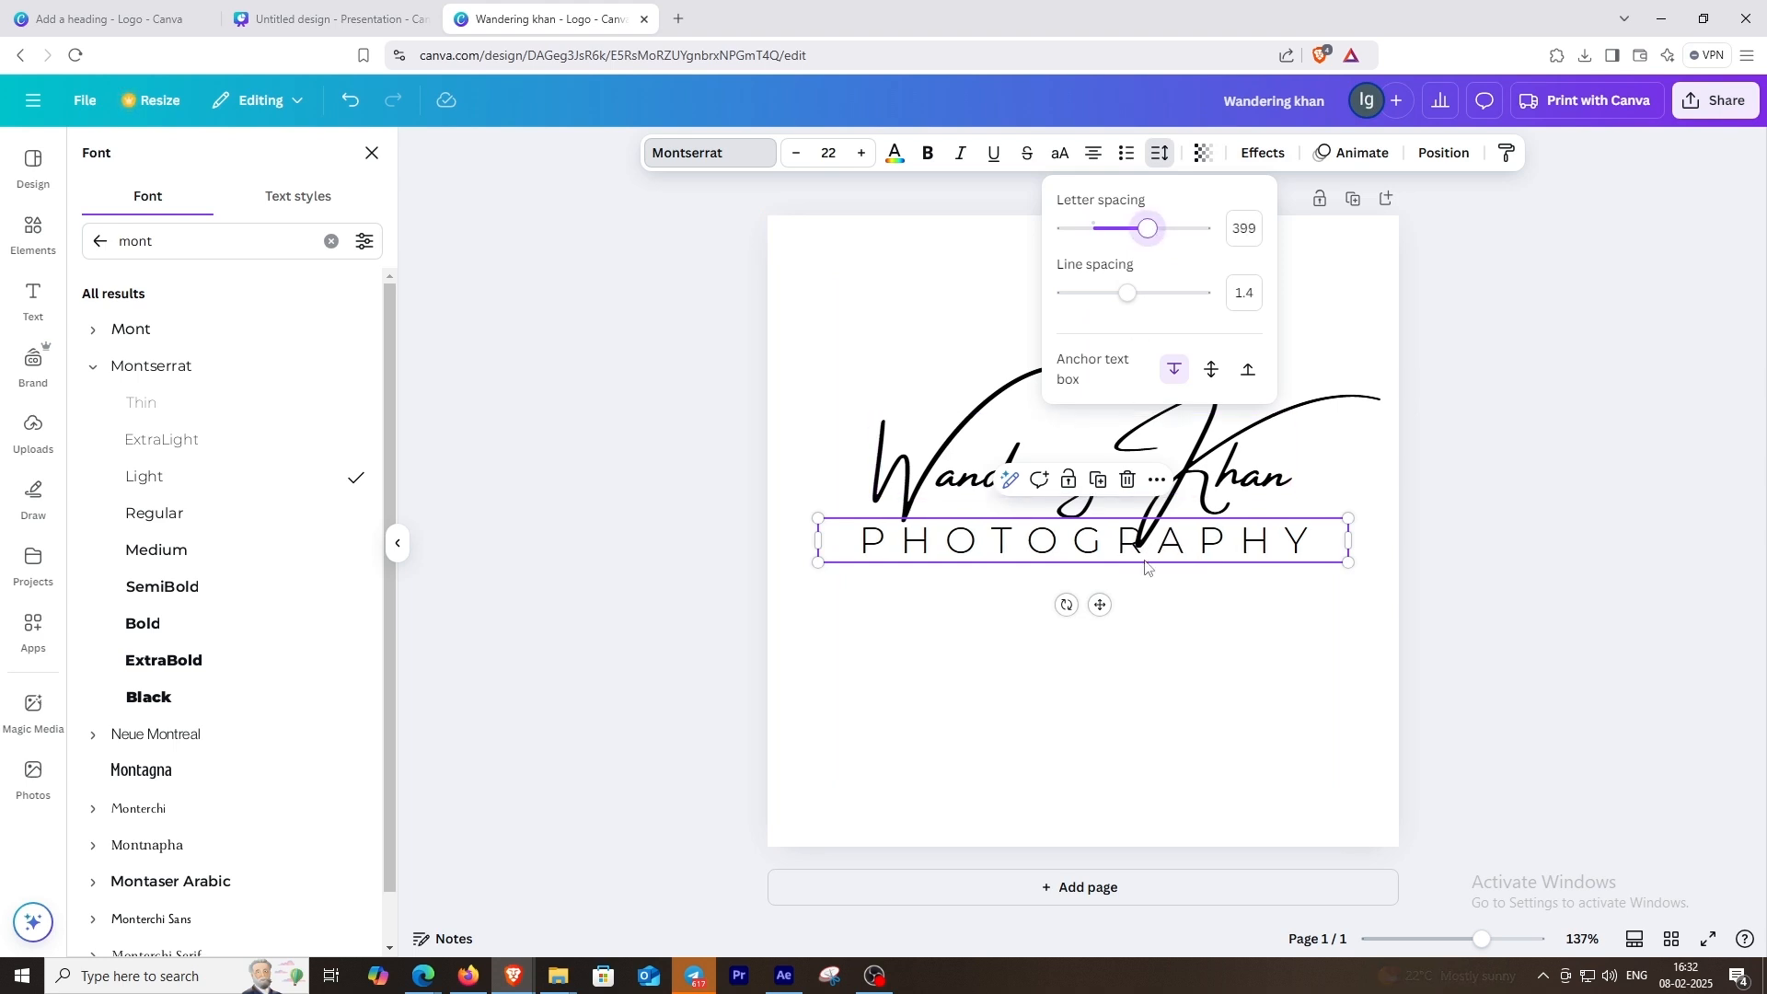
{"action": "left_click", "coordinate": [1162, 627]}
Step: Nudge the "PHOTOGRAPHY" subheading slightly left and a little further down from the heading
{"action": "left_click_drag", "start_coordinate": [1178, 547], "coordinate": [1172, 546]}
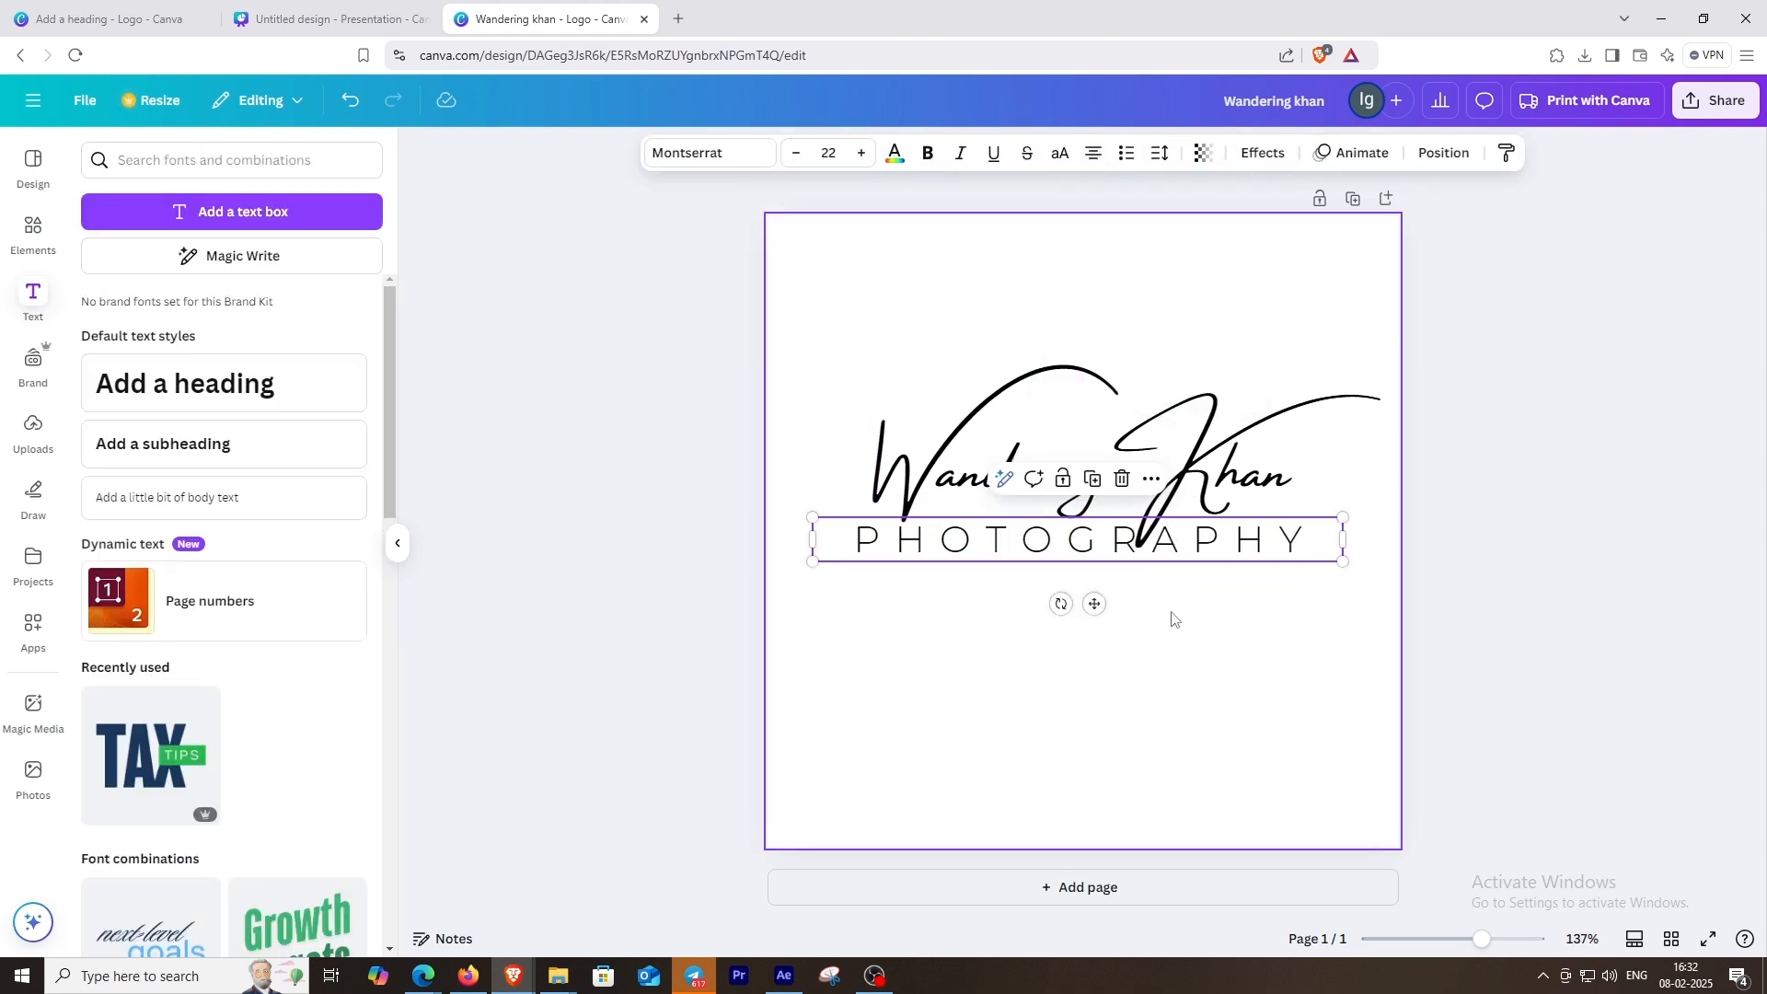
{"action": "left_click", "coordinate": [1161, 630]}
{"action": "left_click", "coordinate": [1196, 545]}
{"action": "left_click_drag", "start_coordinate": [1194, 544], "coordinate": [1193, 542]}
{"action": "key", "text": "Up"}
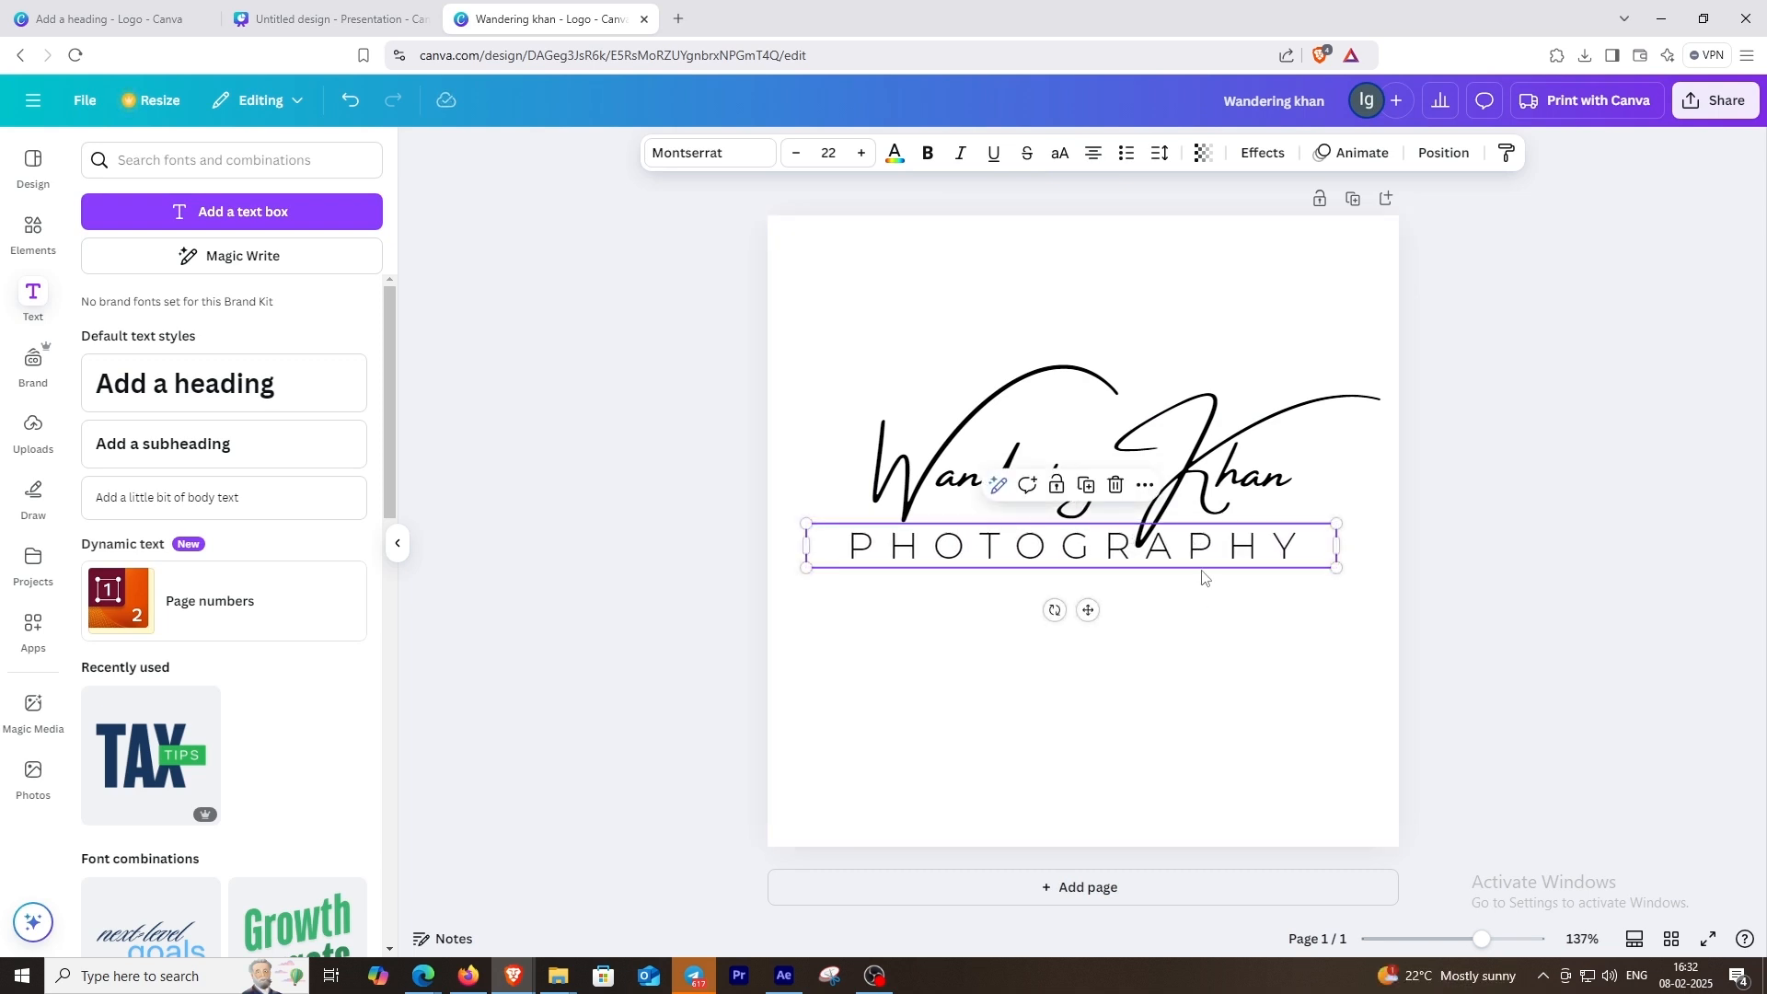
{"action": "left_click", "coordinate": [1203, 578]}
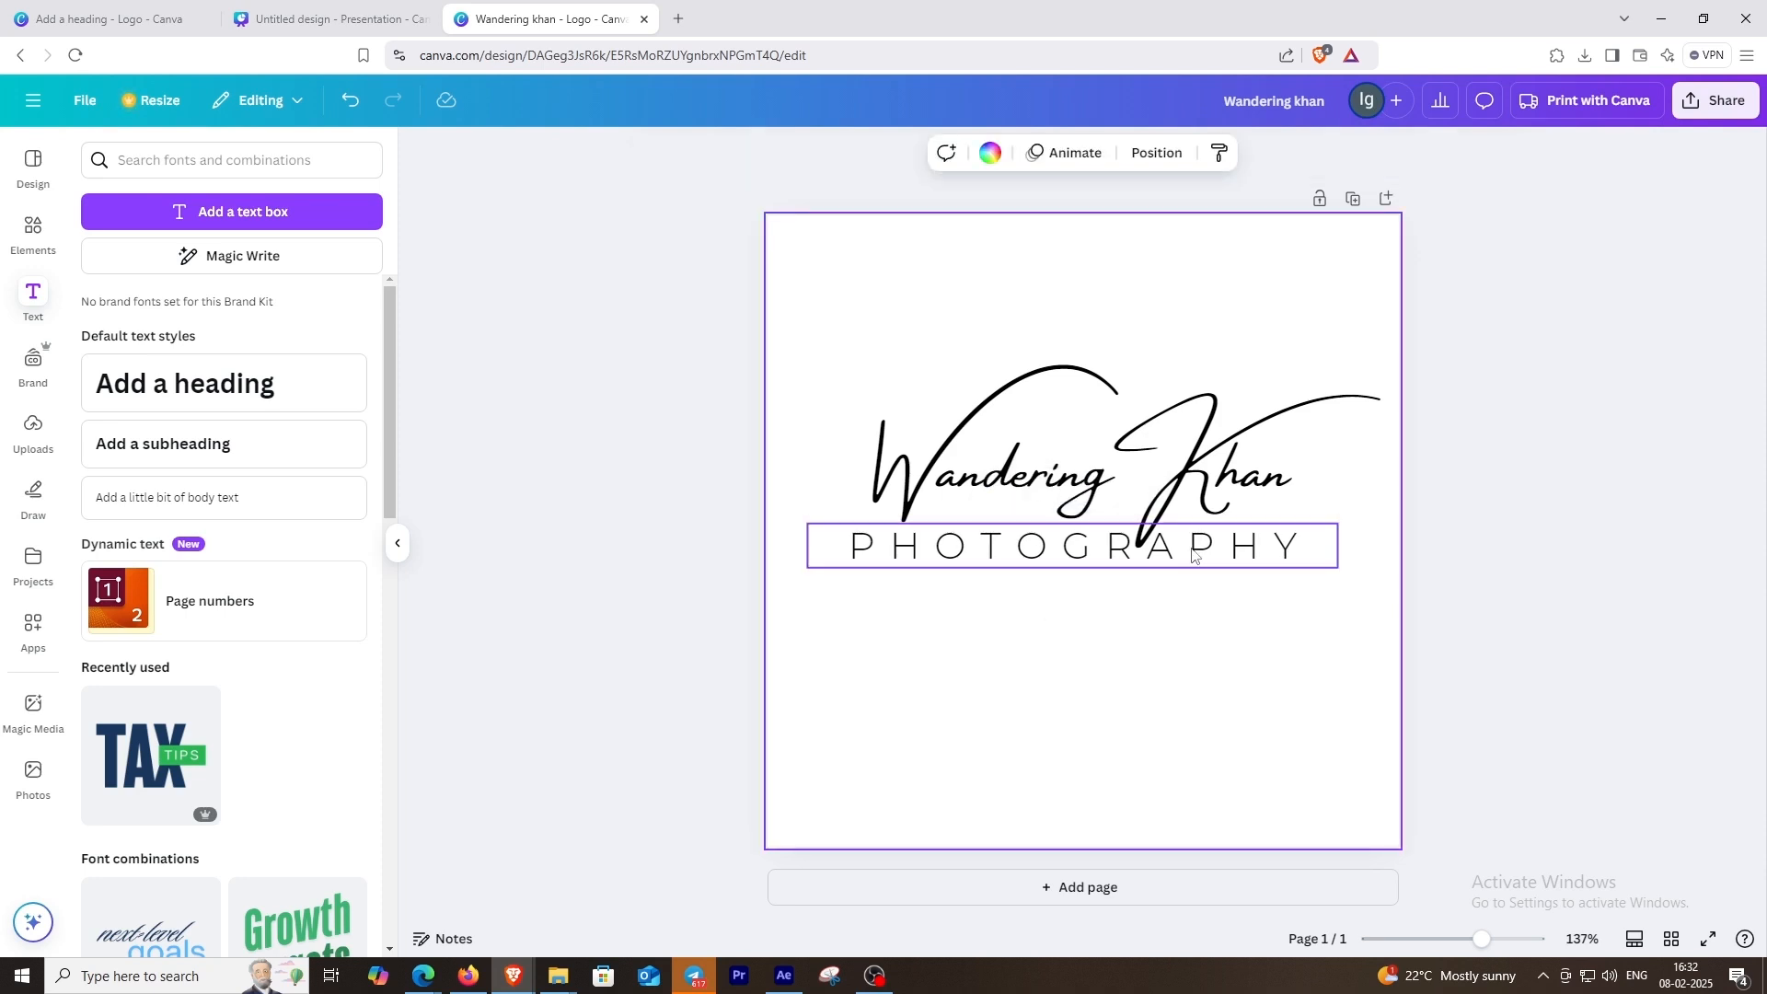
{"action": "left_click", "coordinate": [1193, 551]}
{"action": "key", "text": "Down"}
{"action": "key", "text": "Down"}
{"action": "key", "text": "Down"}
{"action": "key", "text": "Down"}
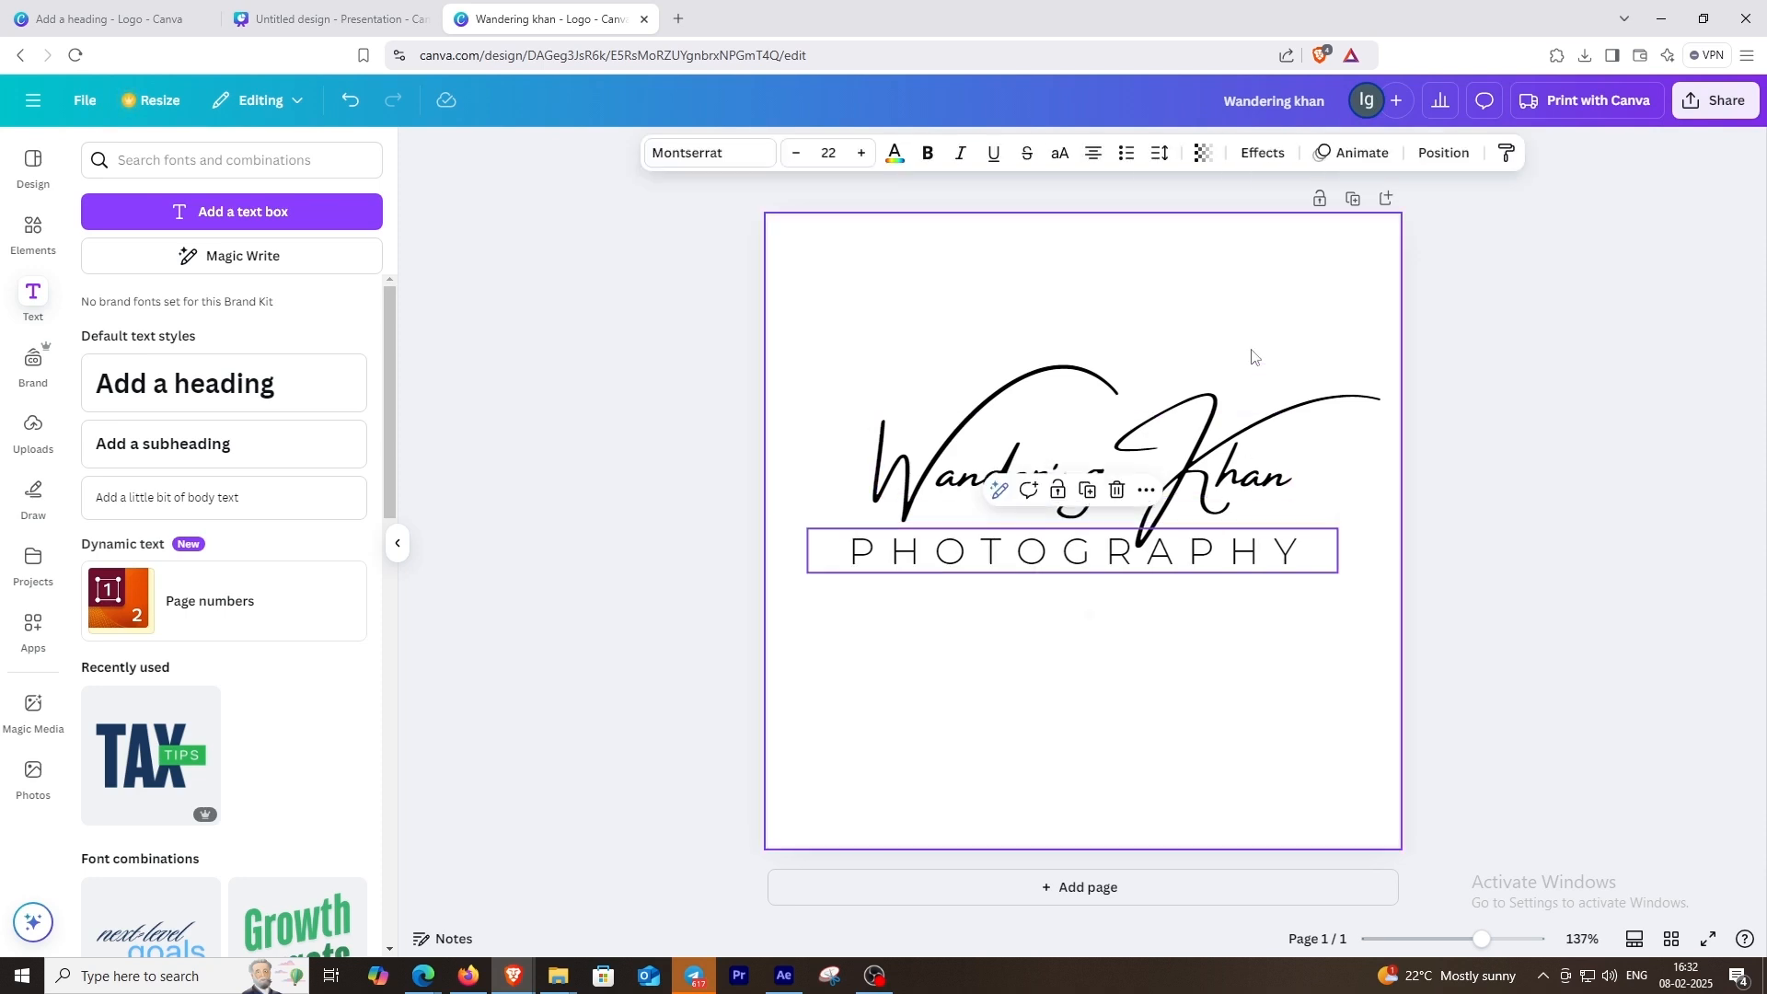
Step: Group the heading with the subheading and move the group slightly down toward the page's vertical middle
{"action": "left_click_drag", "start_coordinate": [1272, 353], "coordinate": [1114, 621]}
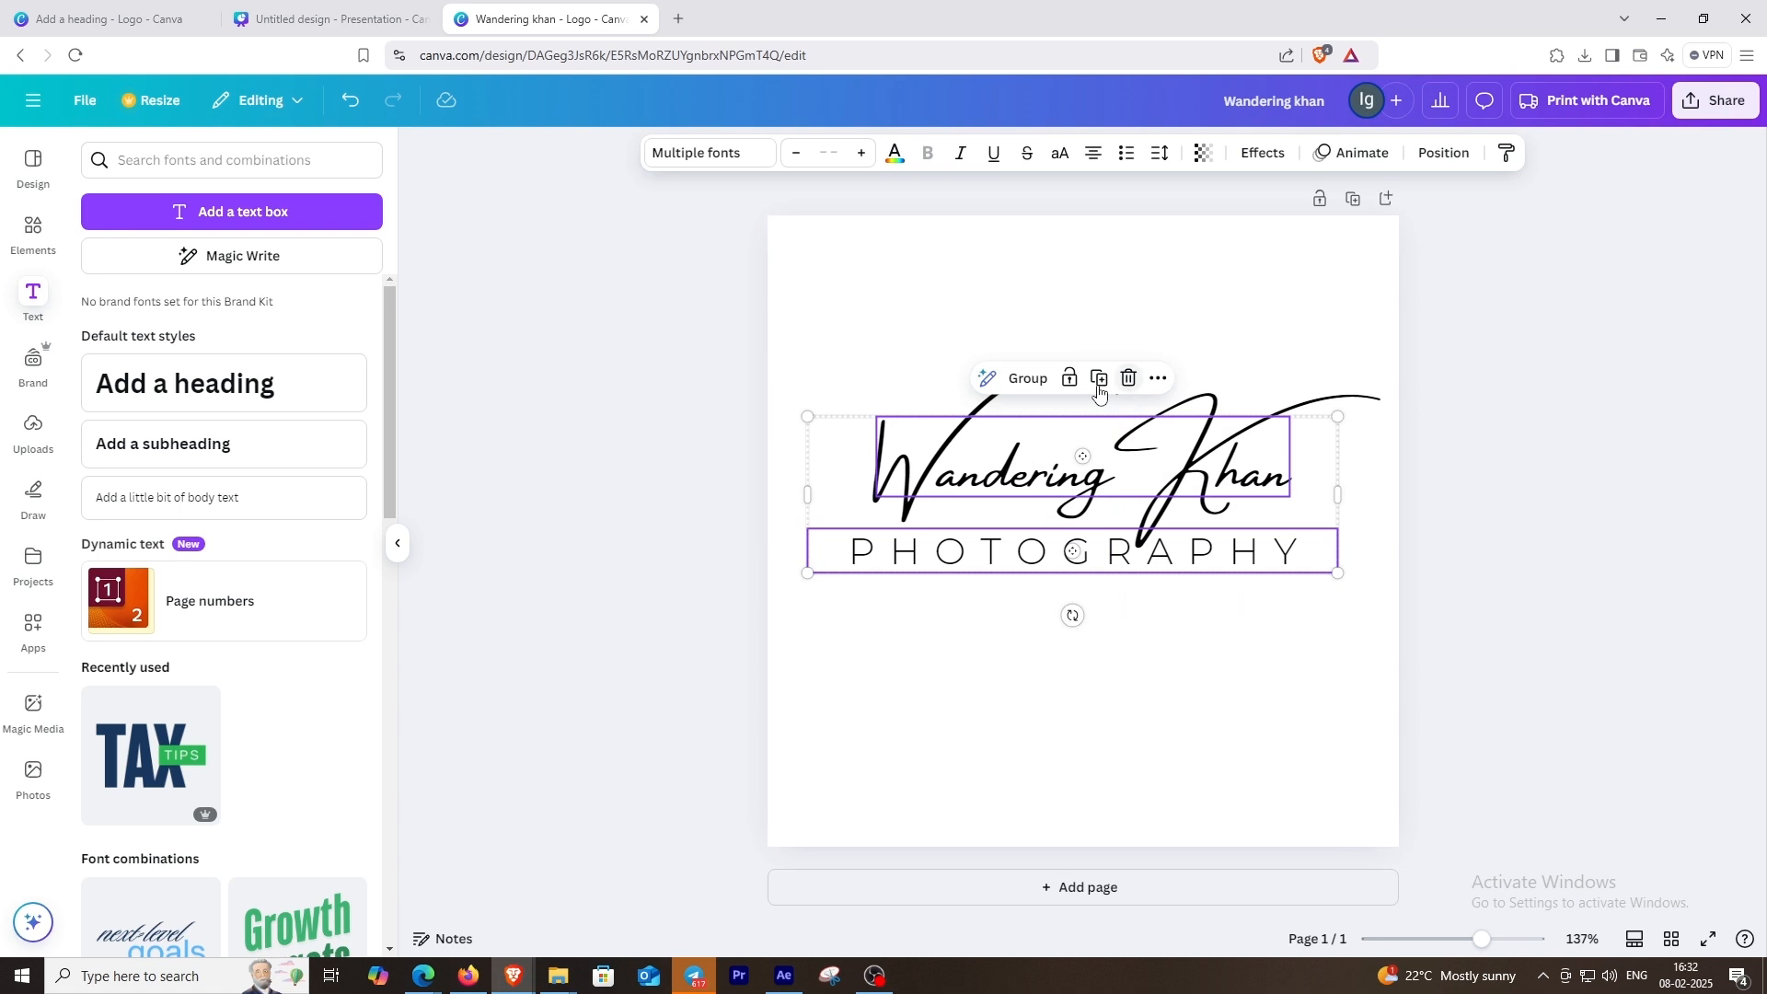
{"action": "left_click", "coordinate": [1026, 377]}
{"action": "left_click_drag", "start_coordinate": [1075, 512], "coordinate": [1075, 541]}
{"action": "left_click", "coordinate": [1145, 626]}
Step: Ungroup the two texts and shift "PHOTOGRAPHY" slightly right and down so it is centered under the heading
{"action": "left_click", "coordinate": [1146, 580]}
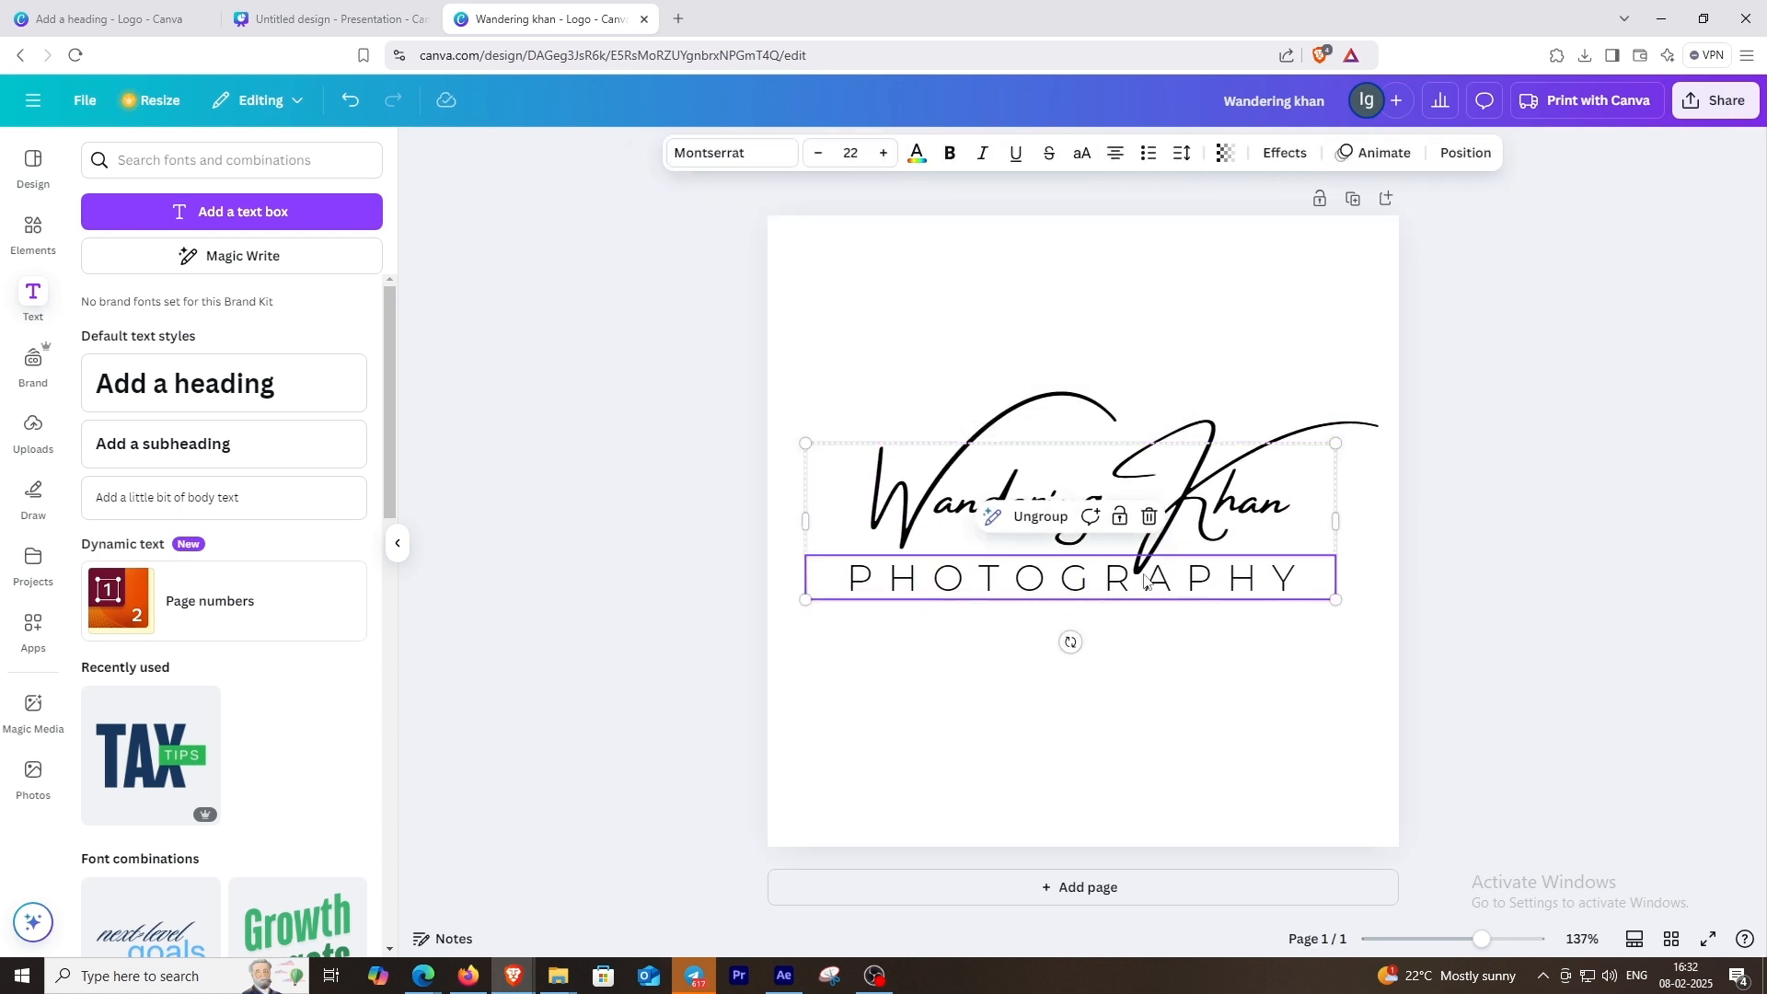
{"action": "left_click", "coordinate": [1026, 521]}
{"action": "left_click", "coordinate": [1077, 336]}
{"action": "left_click_drag", "start_coordinate": [1111, 582], "coordinate": [1123, 592]}
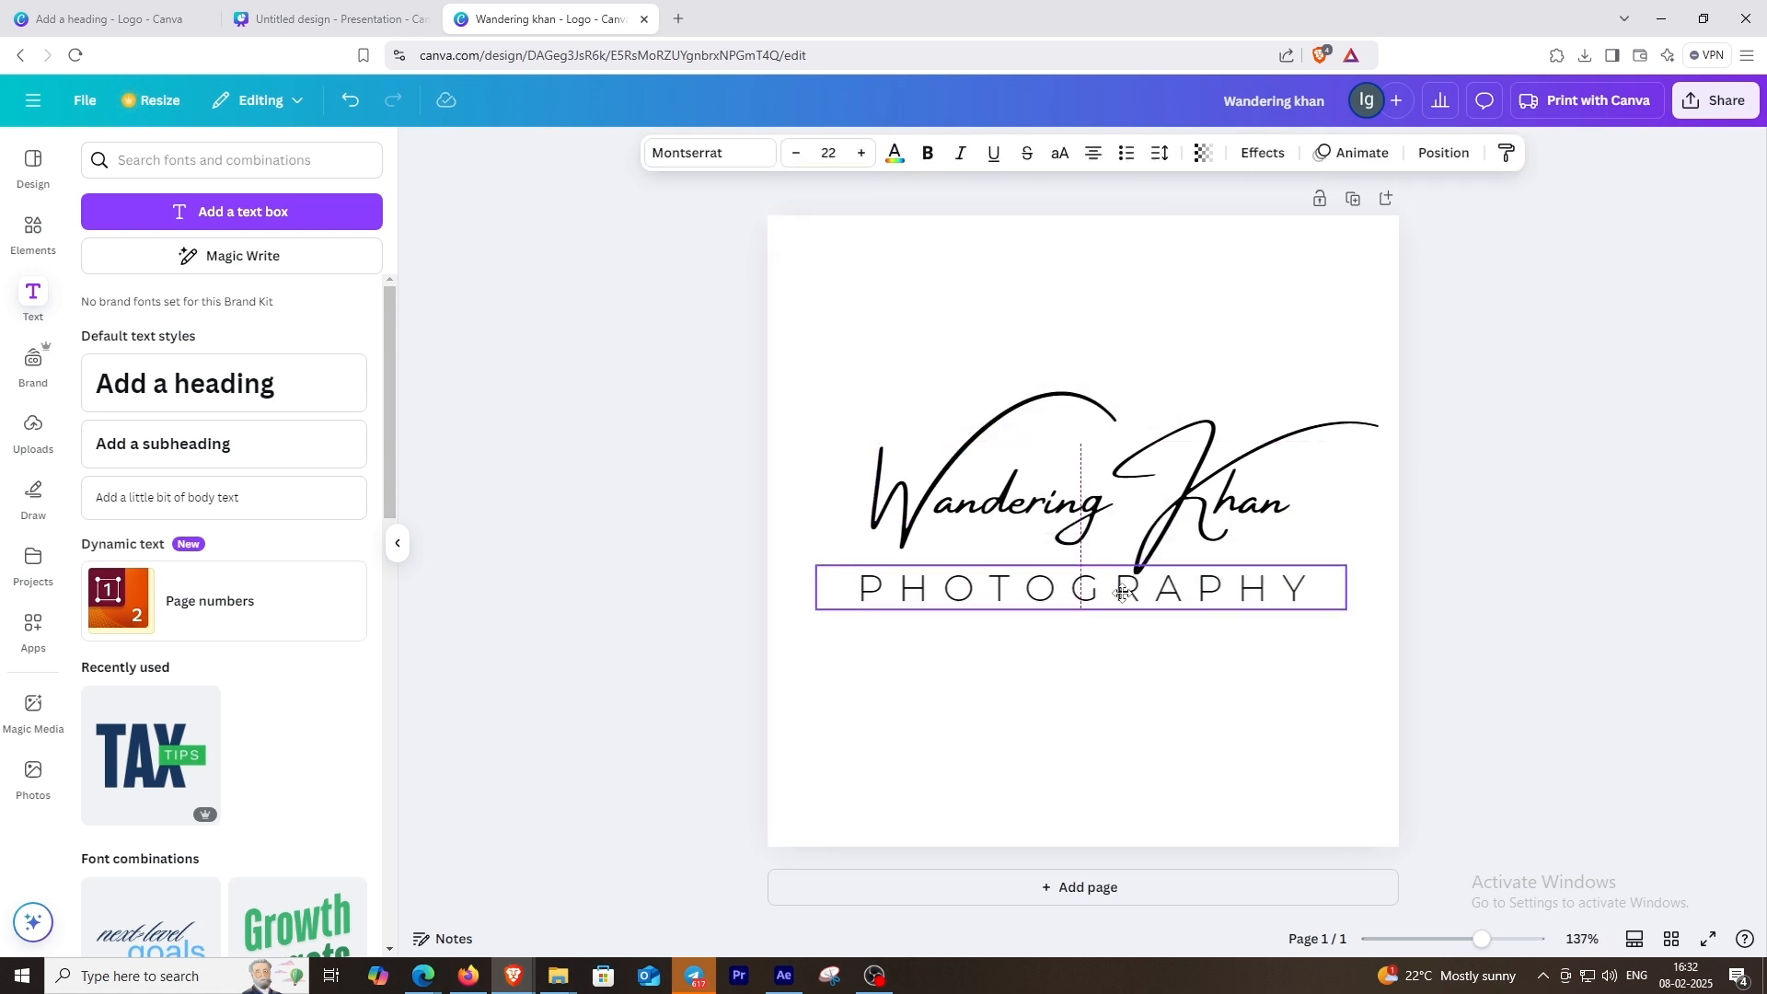
Step: Reduce the letter spacing of "PHOTOGRAPHY" to fit within the width of the heading's lettering, and nudge it slightly left
{"action": "left_click", "coordinate": [1160, 152]}
{"action": "left_click_drag", "start_coordinate": [1148, 236], "coordinate": [1130, 237]}
{"action": "left_click", "coordinate": [1289, 734]}
{"action": "left_click", "coordinate": [1231, 590]}
{"action": "left_click_drag", "start_coordinate": [1232, 590], "coordinate": [1228, 593]}
{"action": "left_click", "coordinate": [1248, 635]}
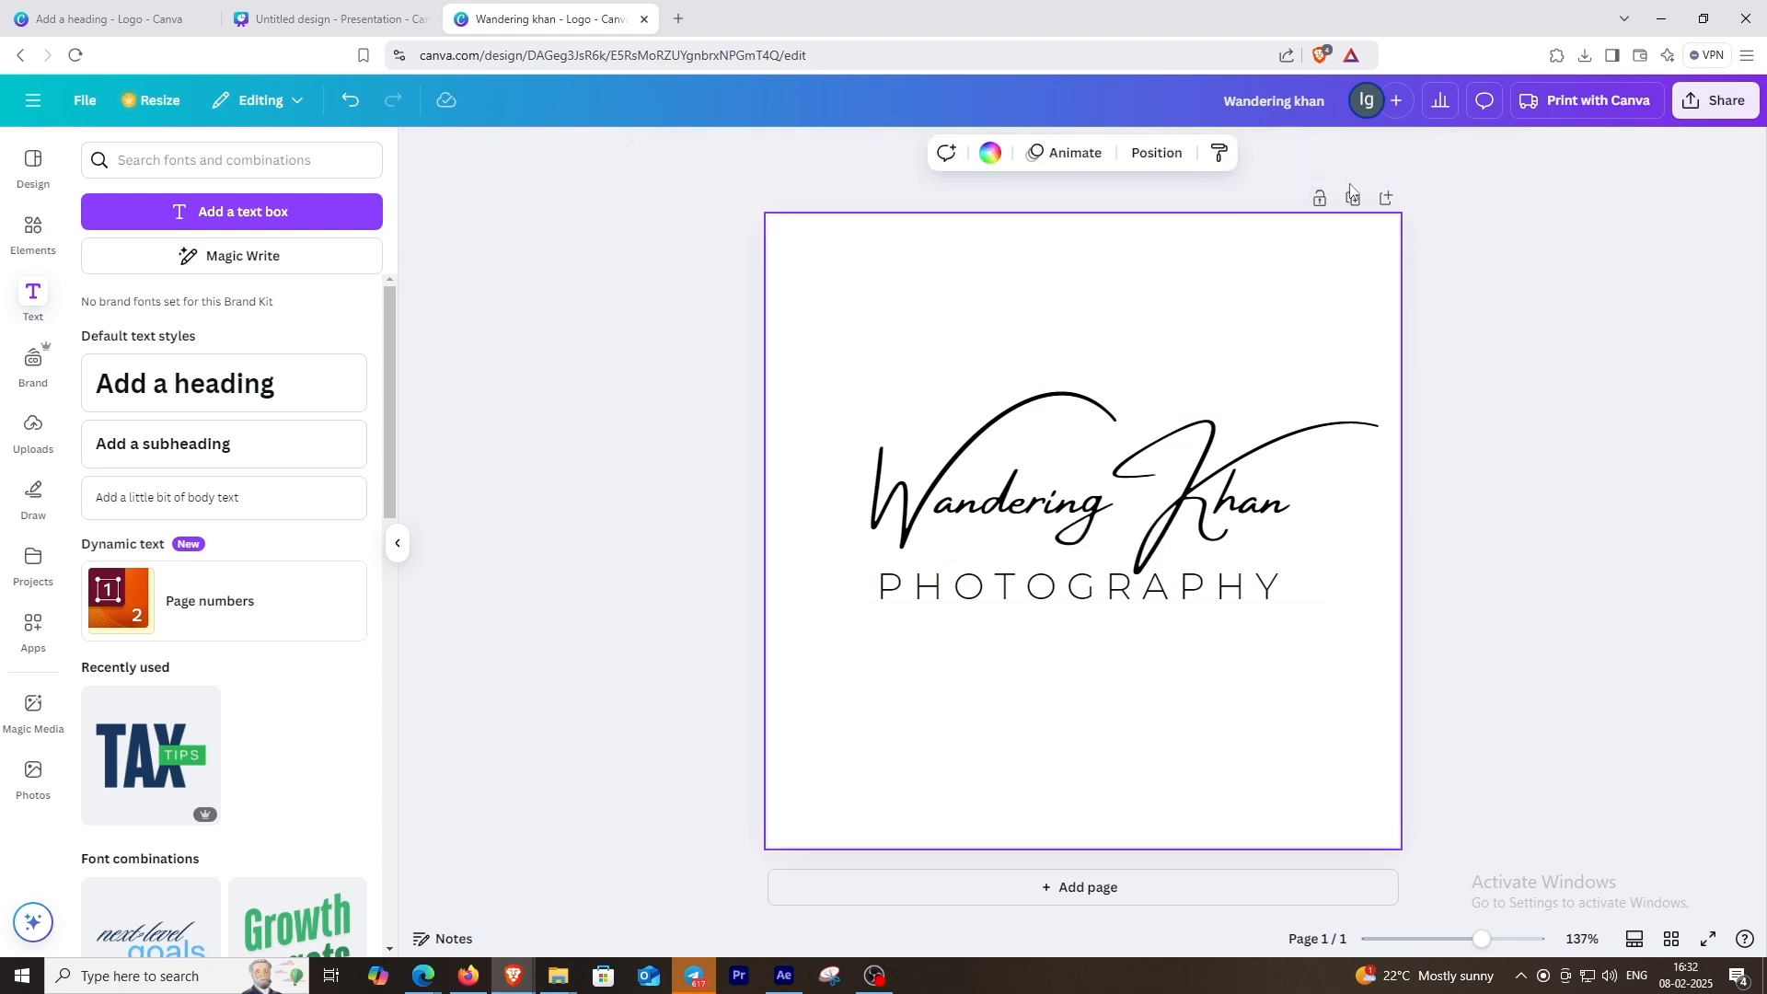
Step: Duplicate the logo page and set the background of the copy to black
{"action": "left_click", "coordinate": [1353, 200]}
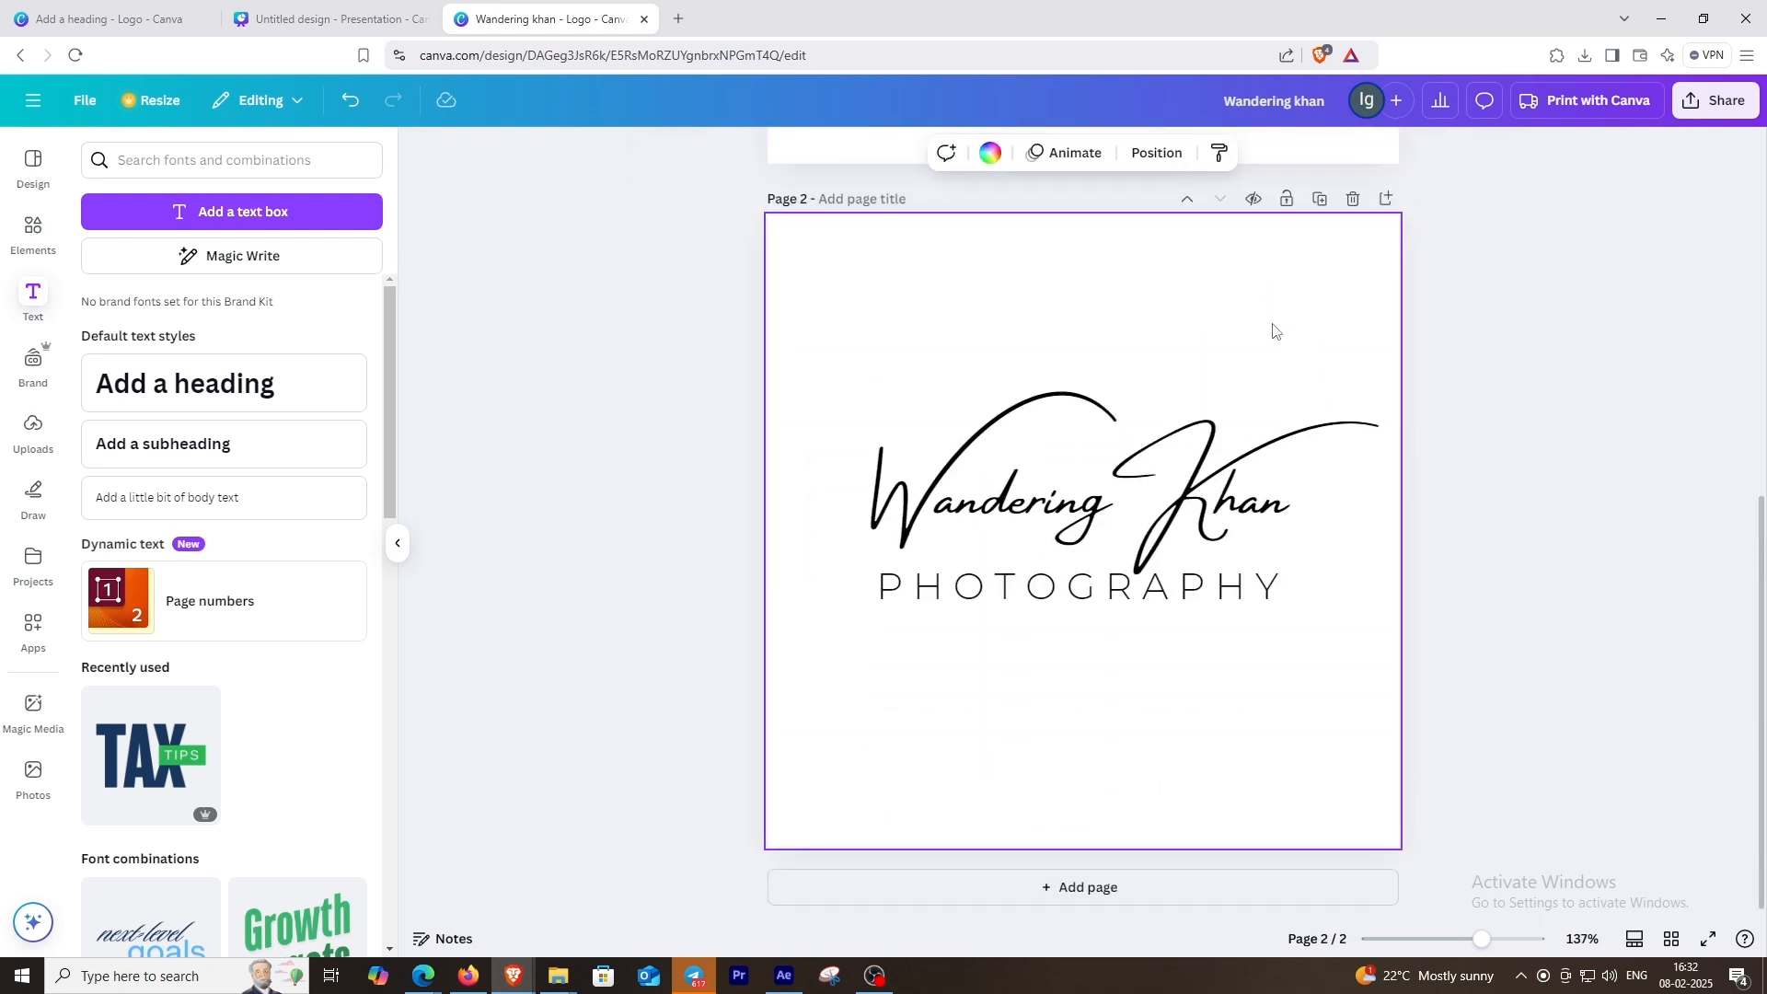
{"action": "left_click", "coordinate": [989, 155]}
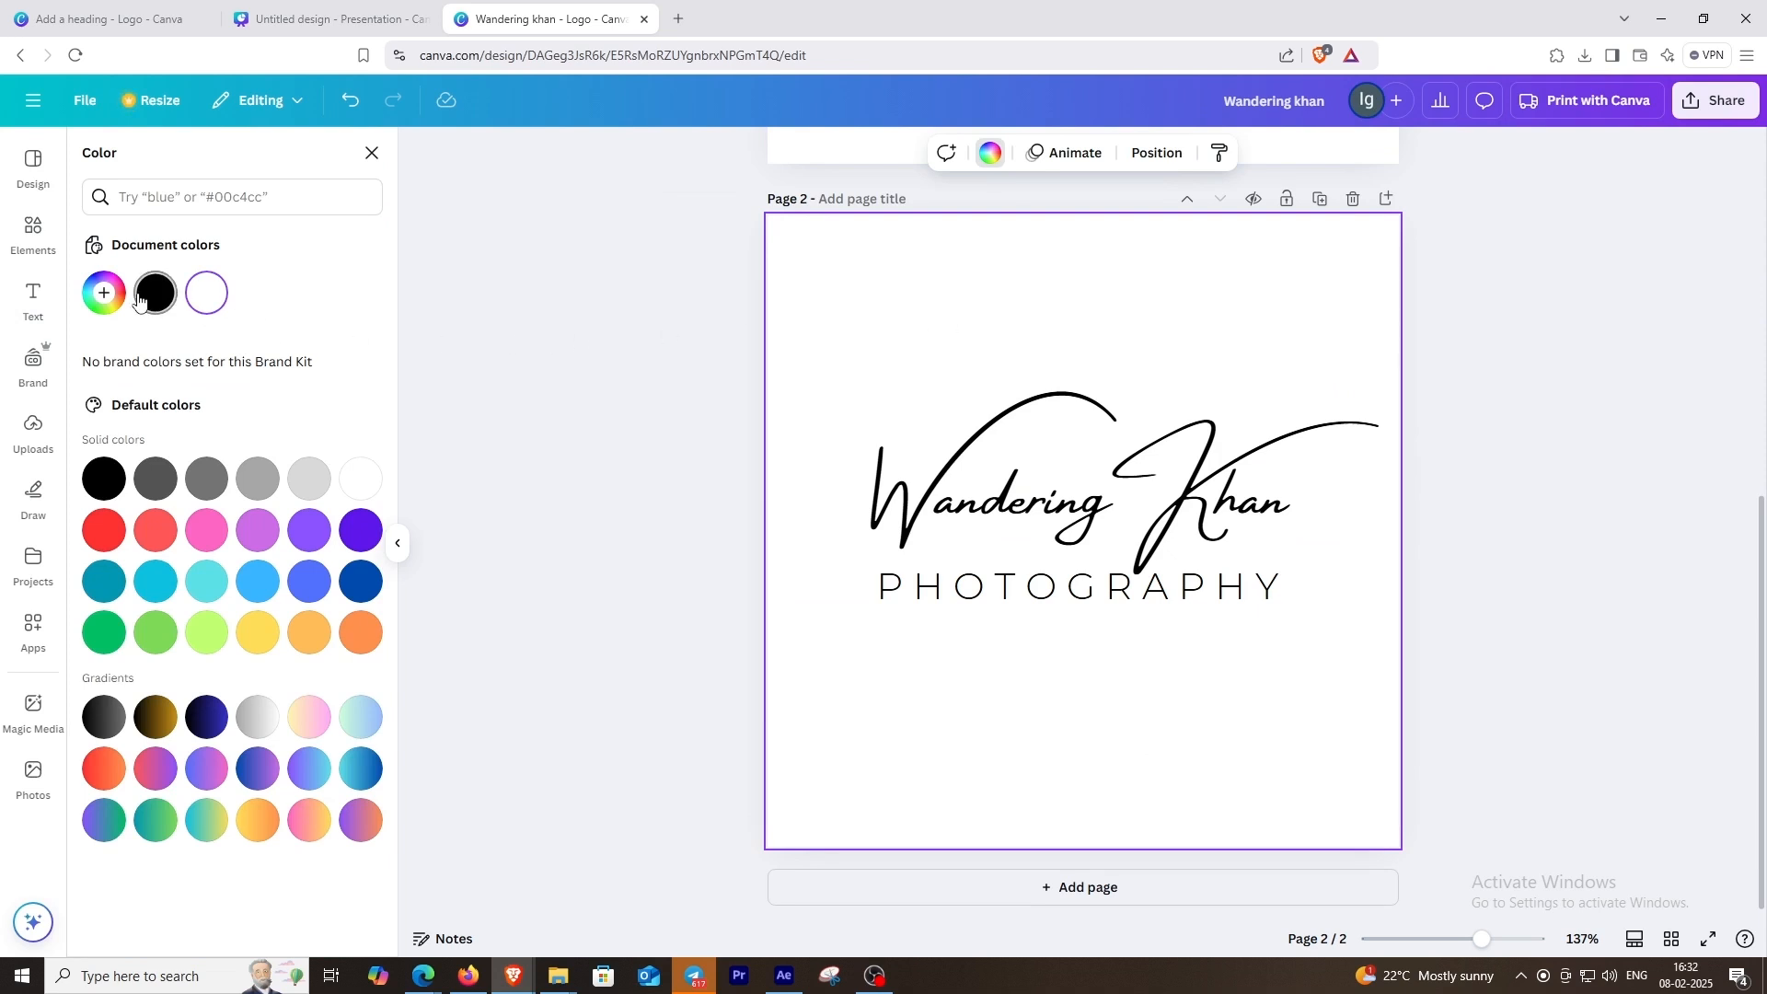
{"action": "left_click", "coordinate": [138, 301]}
Step: Recolor both the heading and the subheading on page 2 white
{"action": "left_click_drag", "start_coordinate": [882, 359], "coordinate": [1095, 646]}
{"action": "left_click", "coordinate": [894, 153]}
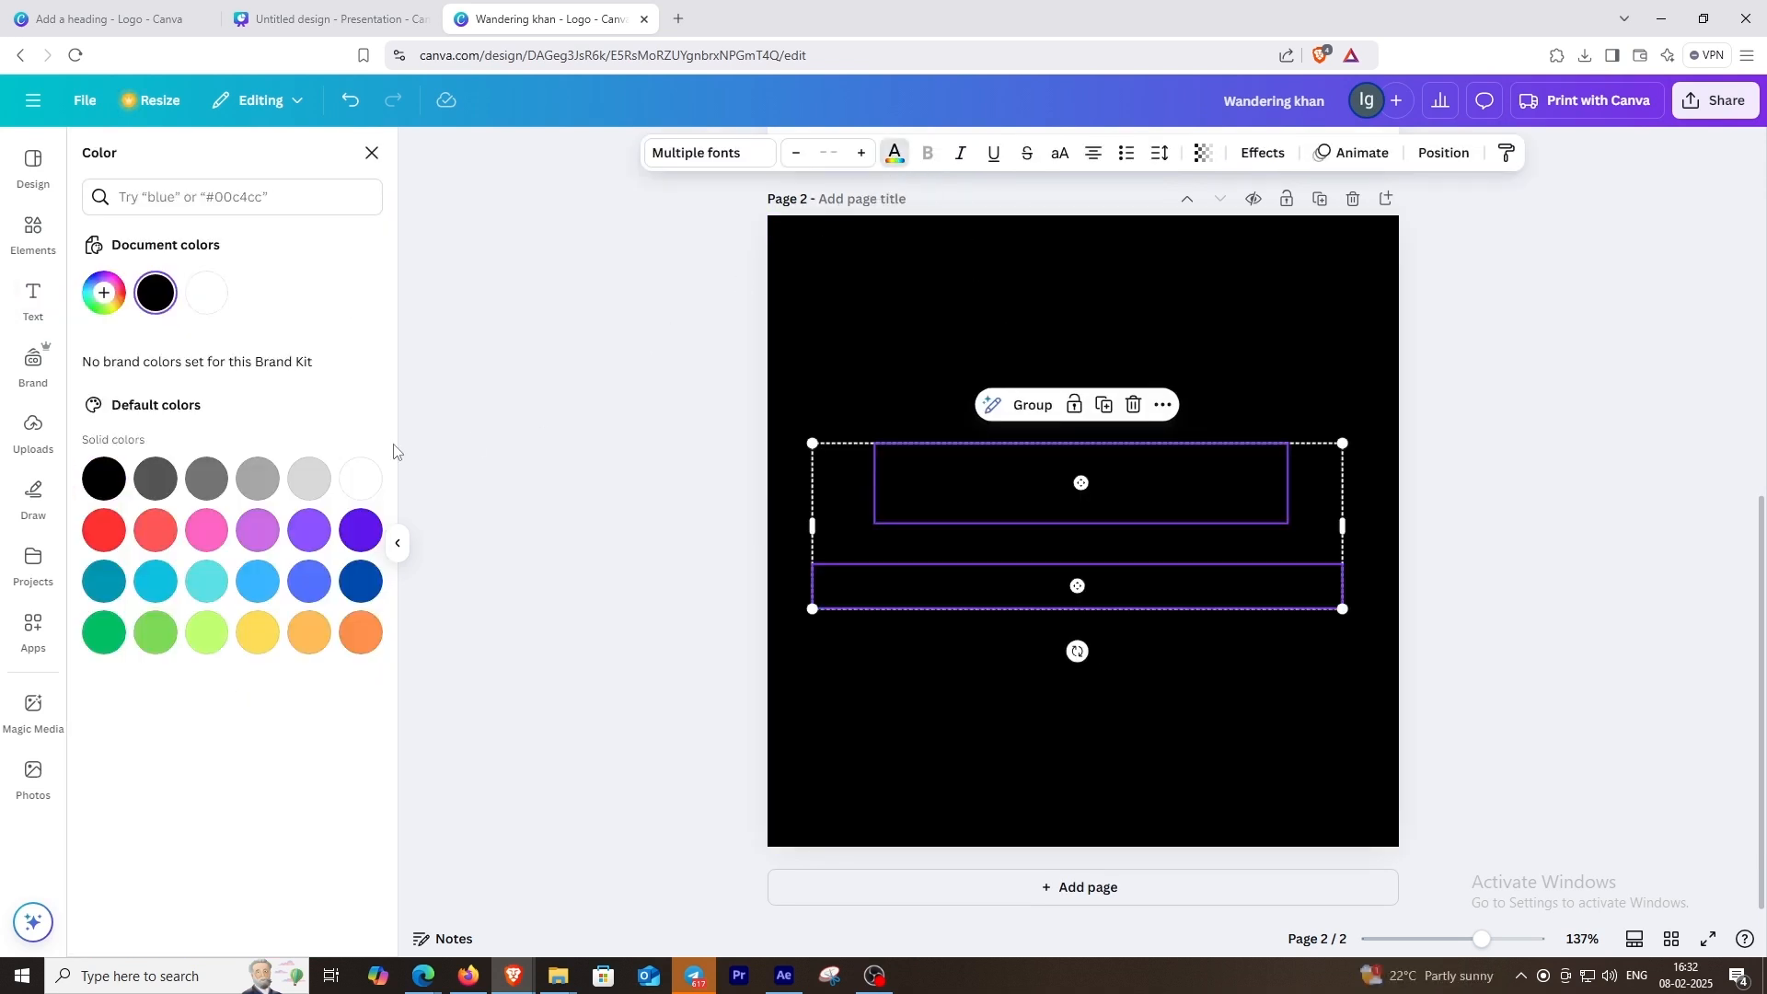
{"action": "left_click", "coordinate": [221, 299]}
{"action": "left_click", "coordinate": [875, 316]}
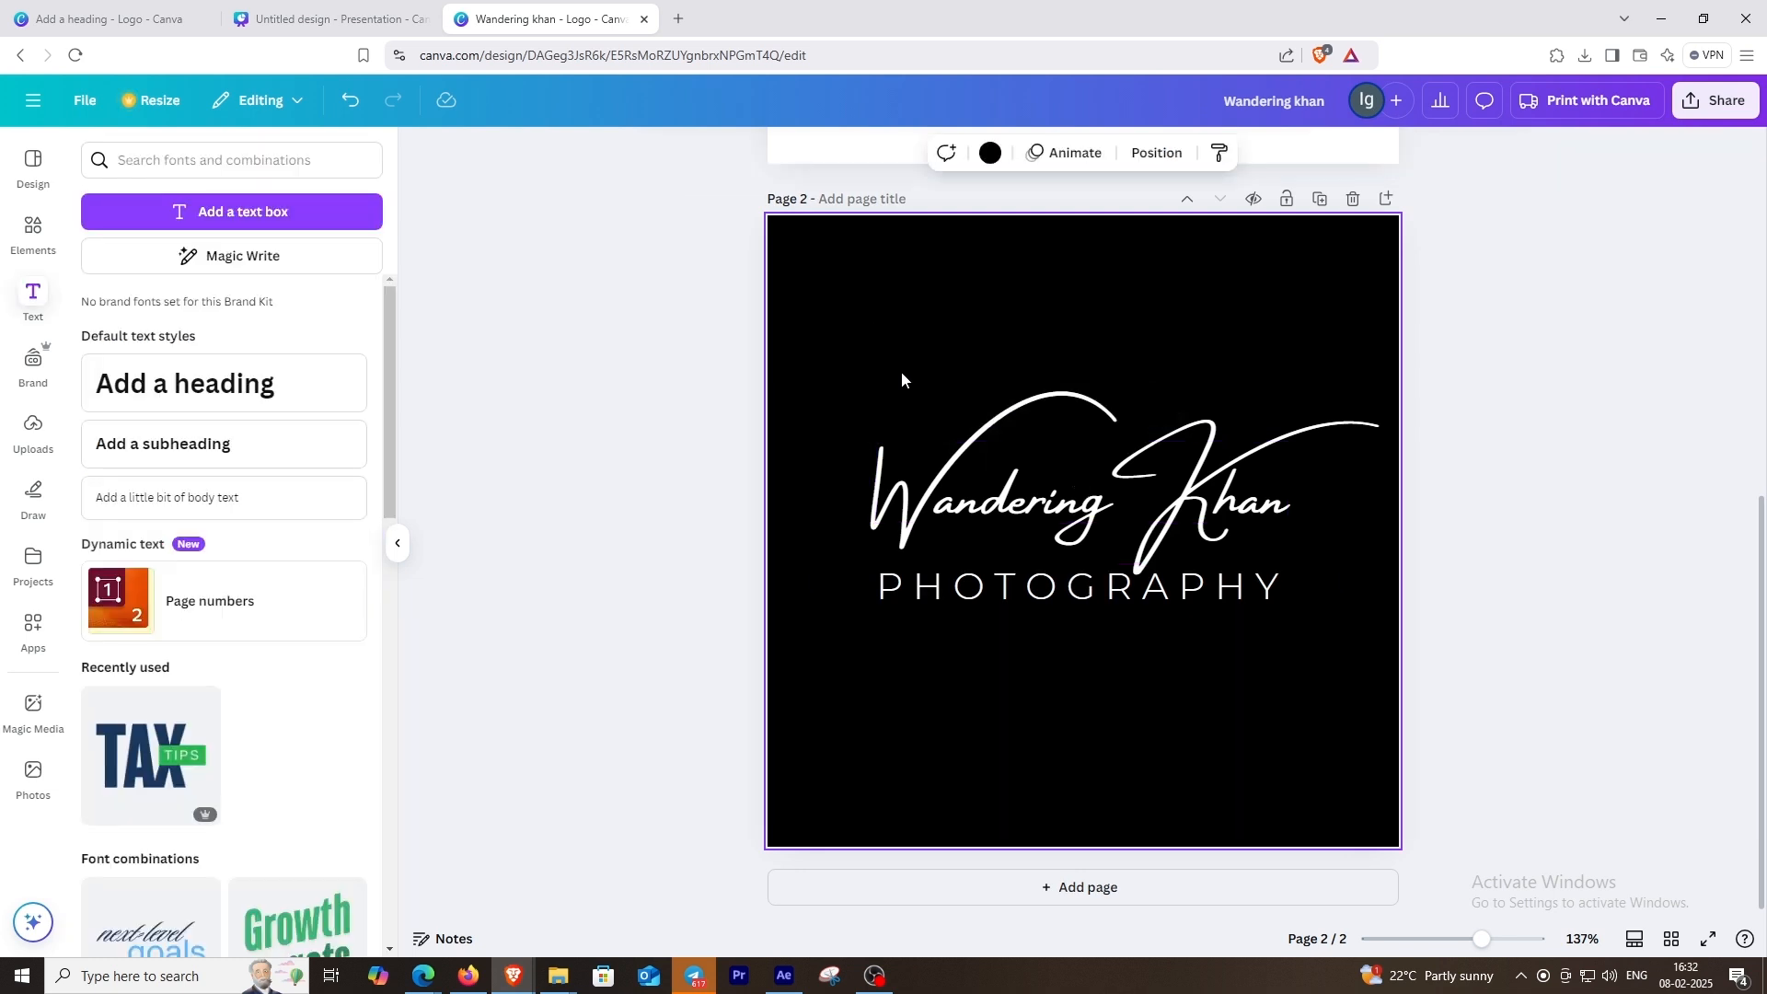
Step: Compare the two logo pages and rename the design "Wandering khan logo"
{"action": "scroll", "coordinate": [902, 372], "scroll_direction": "up", "scroll_amount": 7}
{"action": "scroll", "coordinate": [903, 367], "scroll_direction": "down", "scroll_amount": 5}
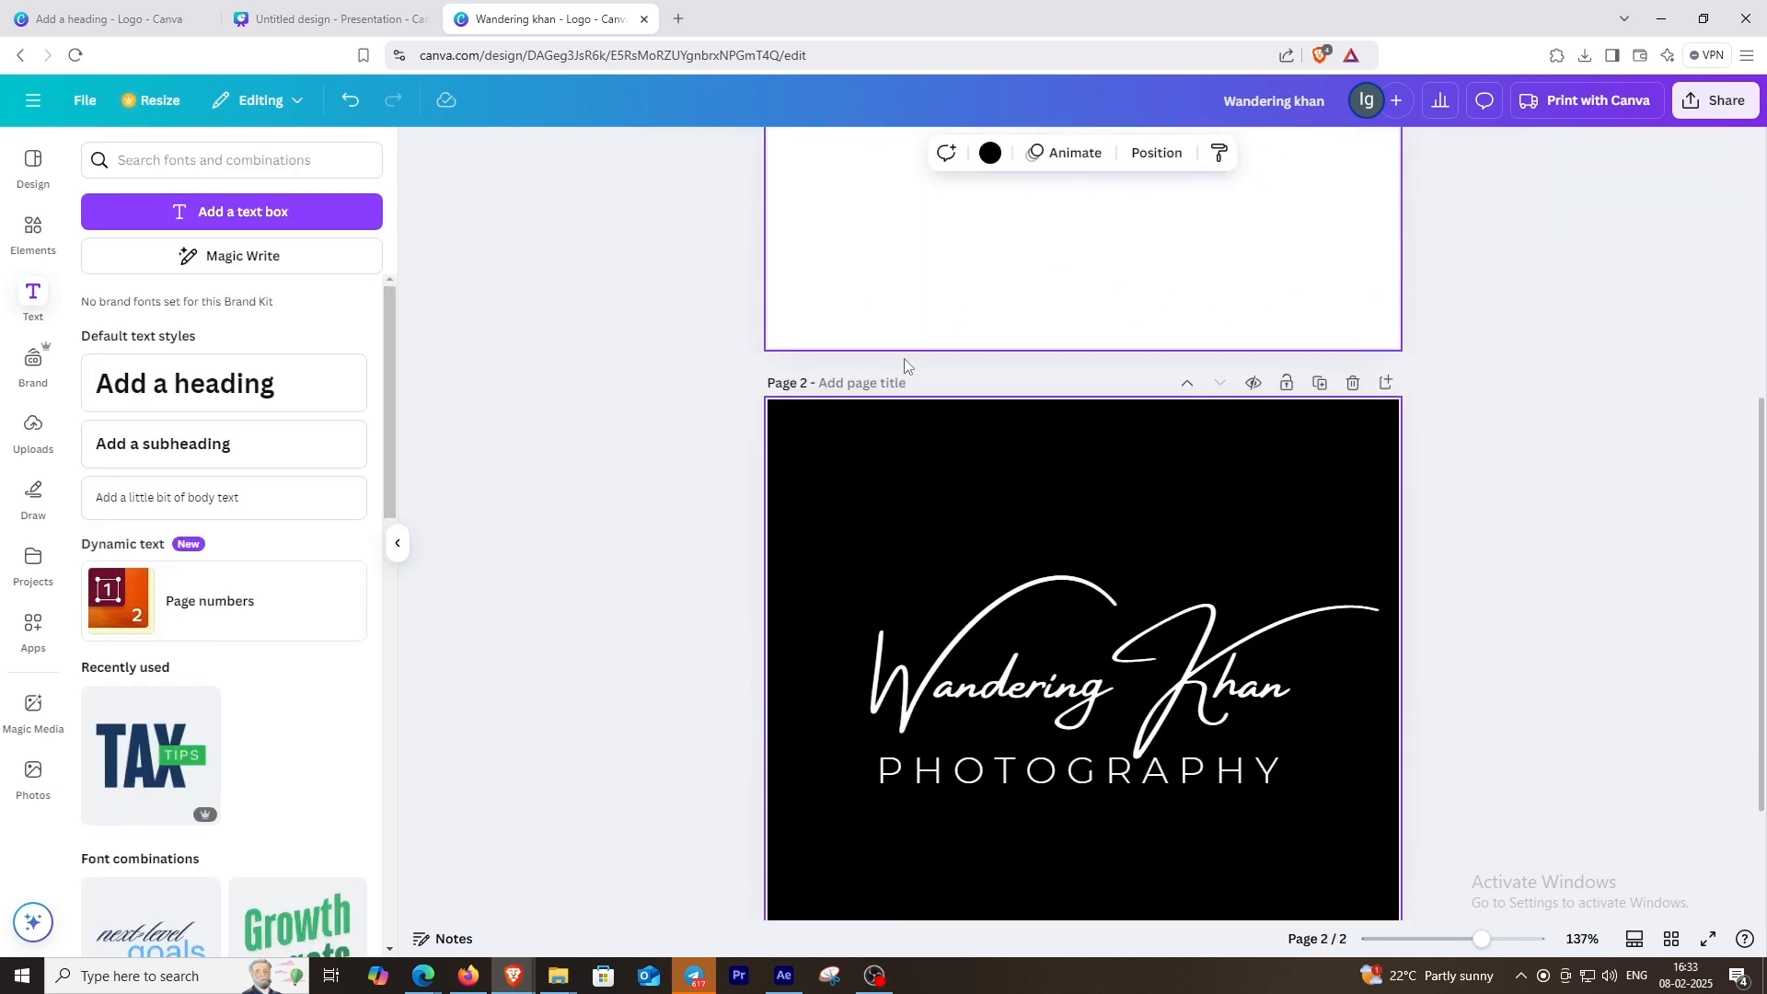
{"action": "scroll", "coordinate": [904, 360], "scroll_direction": "down", "scroll_amount": 2}
{"action": "scroll", "coordinate": [1270, 367], "scroll_direction": "up", "scroll_amount": 7}
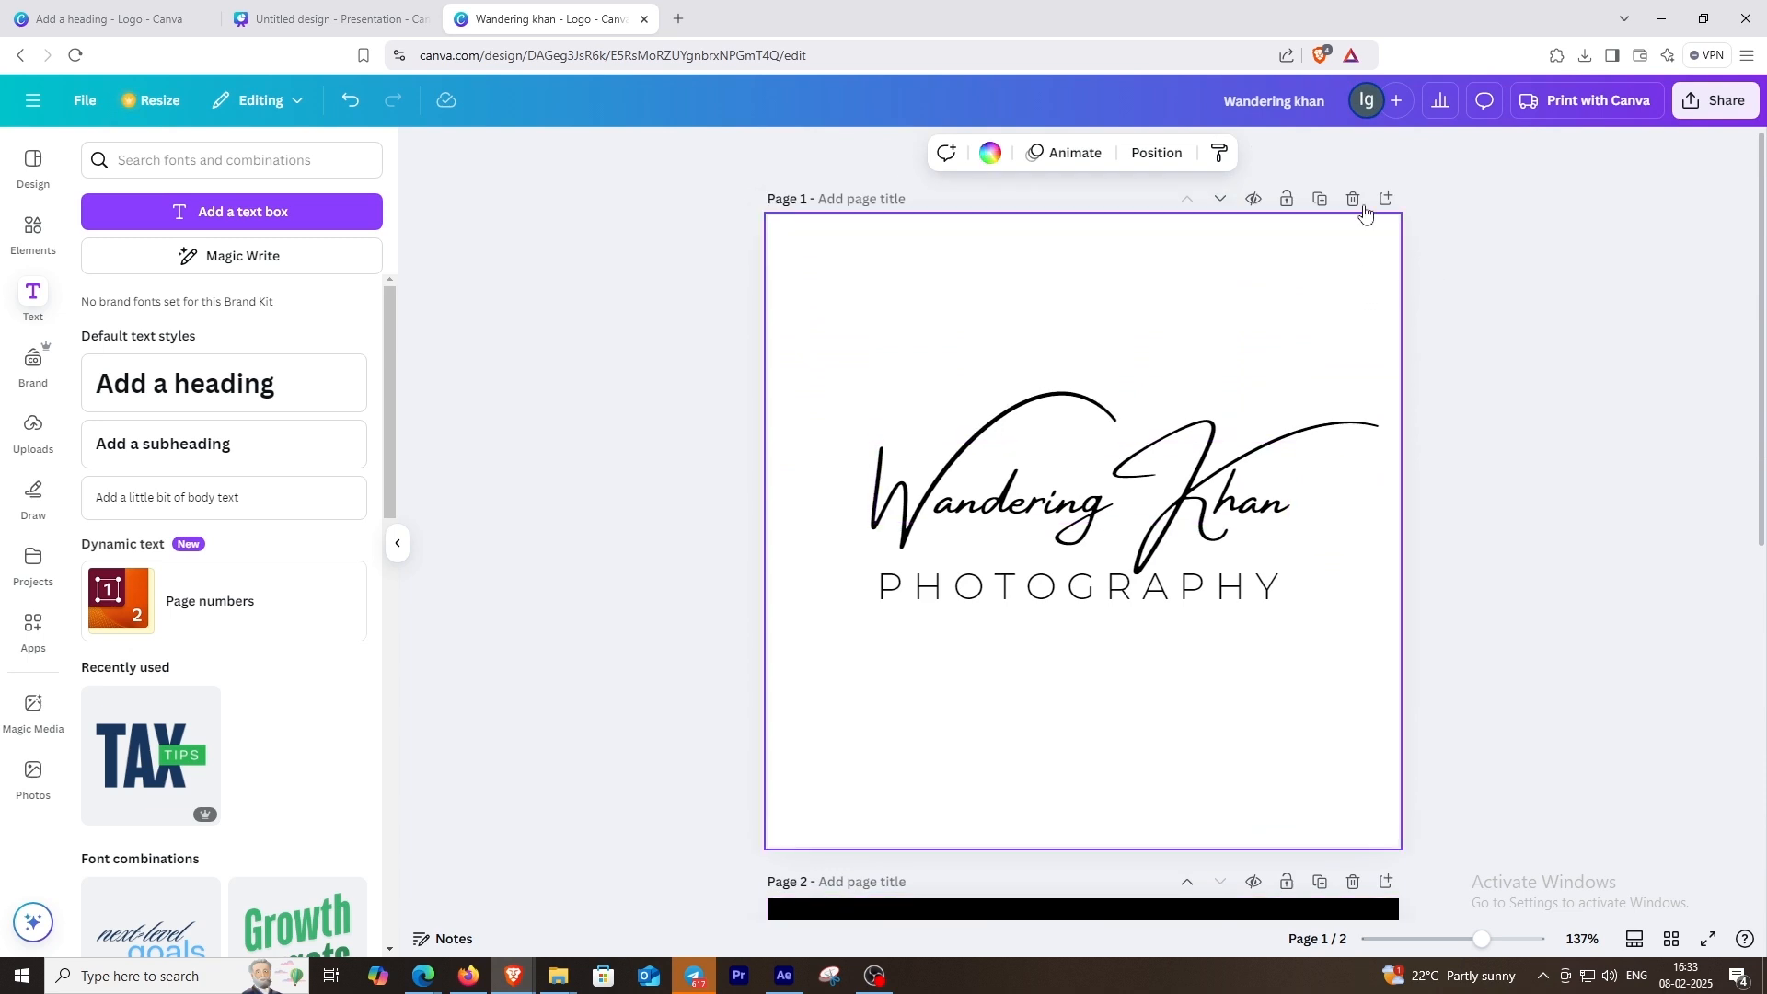
{"action": "left_click", "coordinate": [1332, 108]}
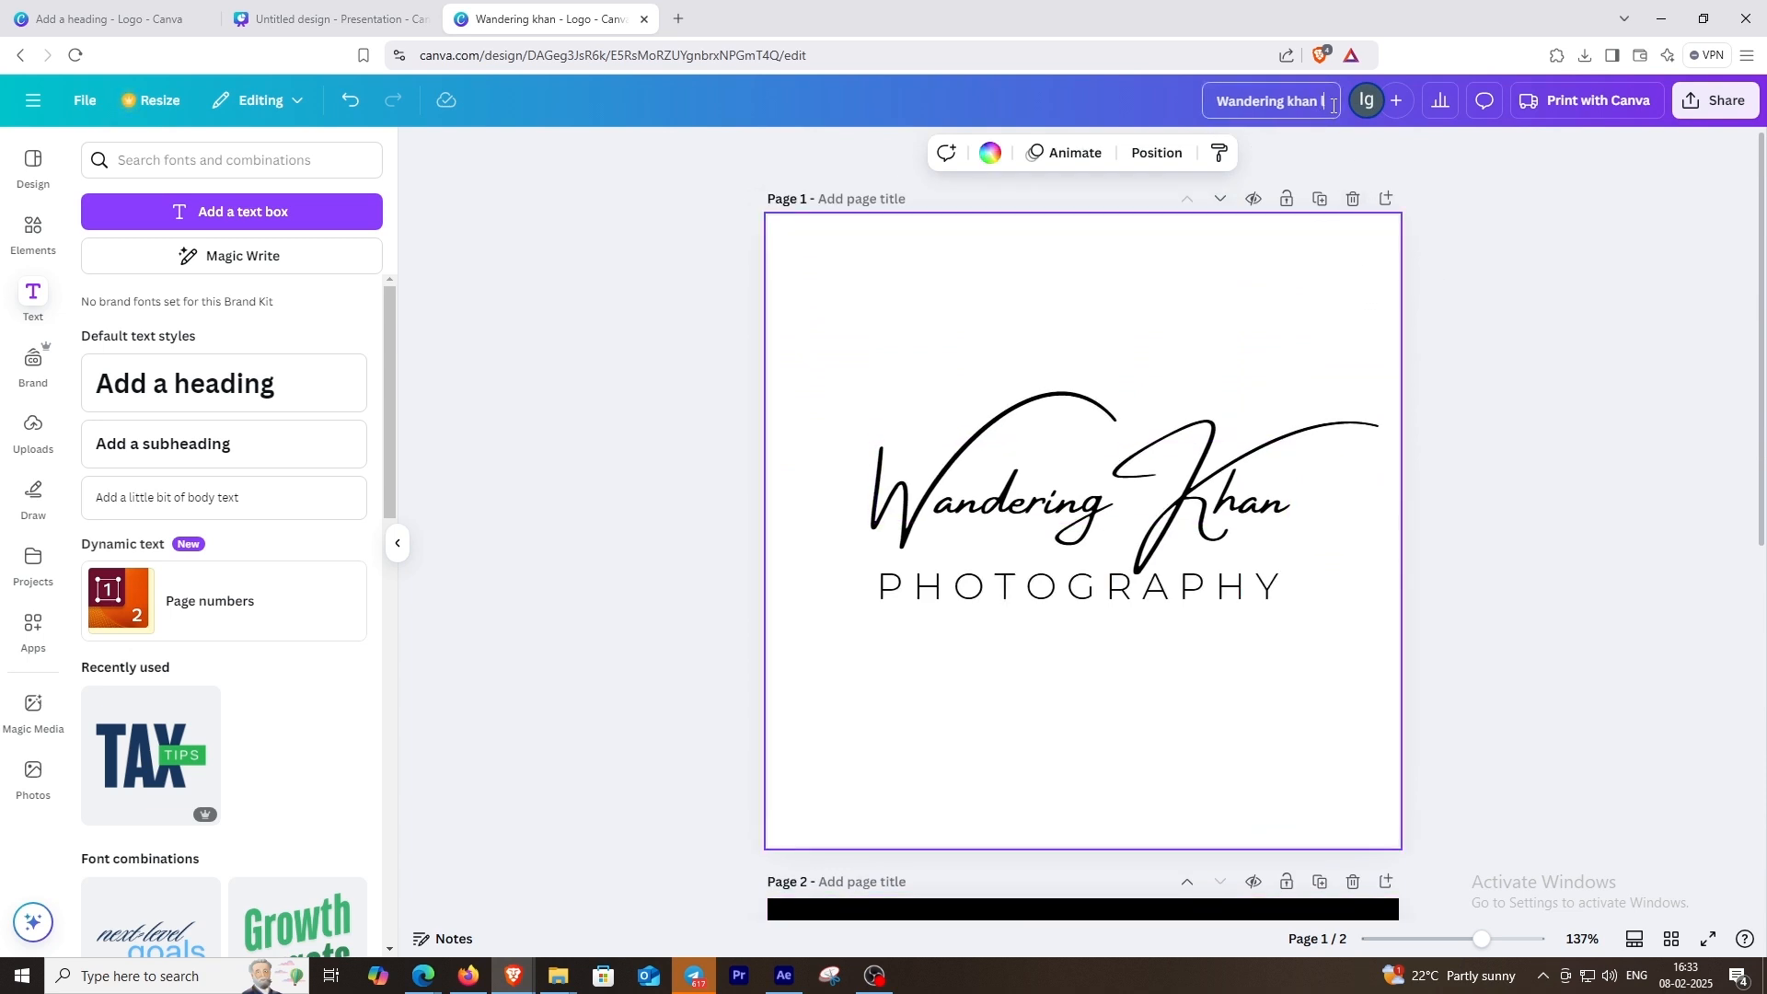
{"action": "left_click", "coordinate": [1231, 290]}
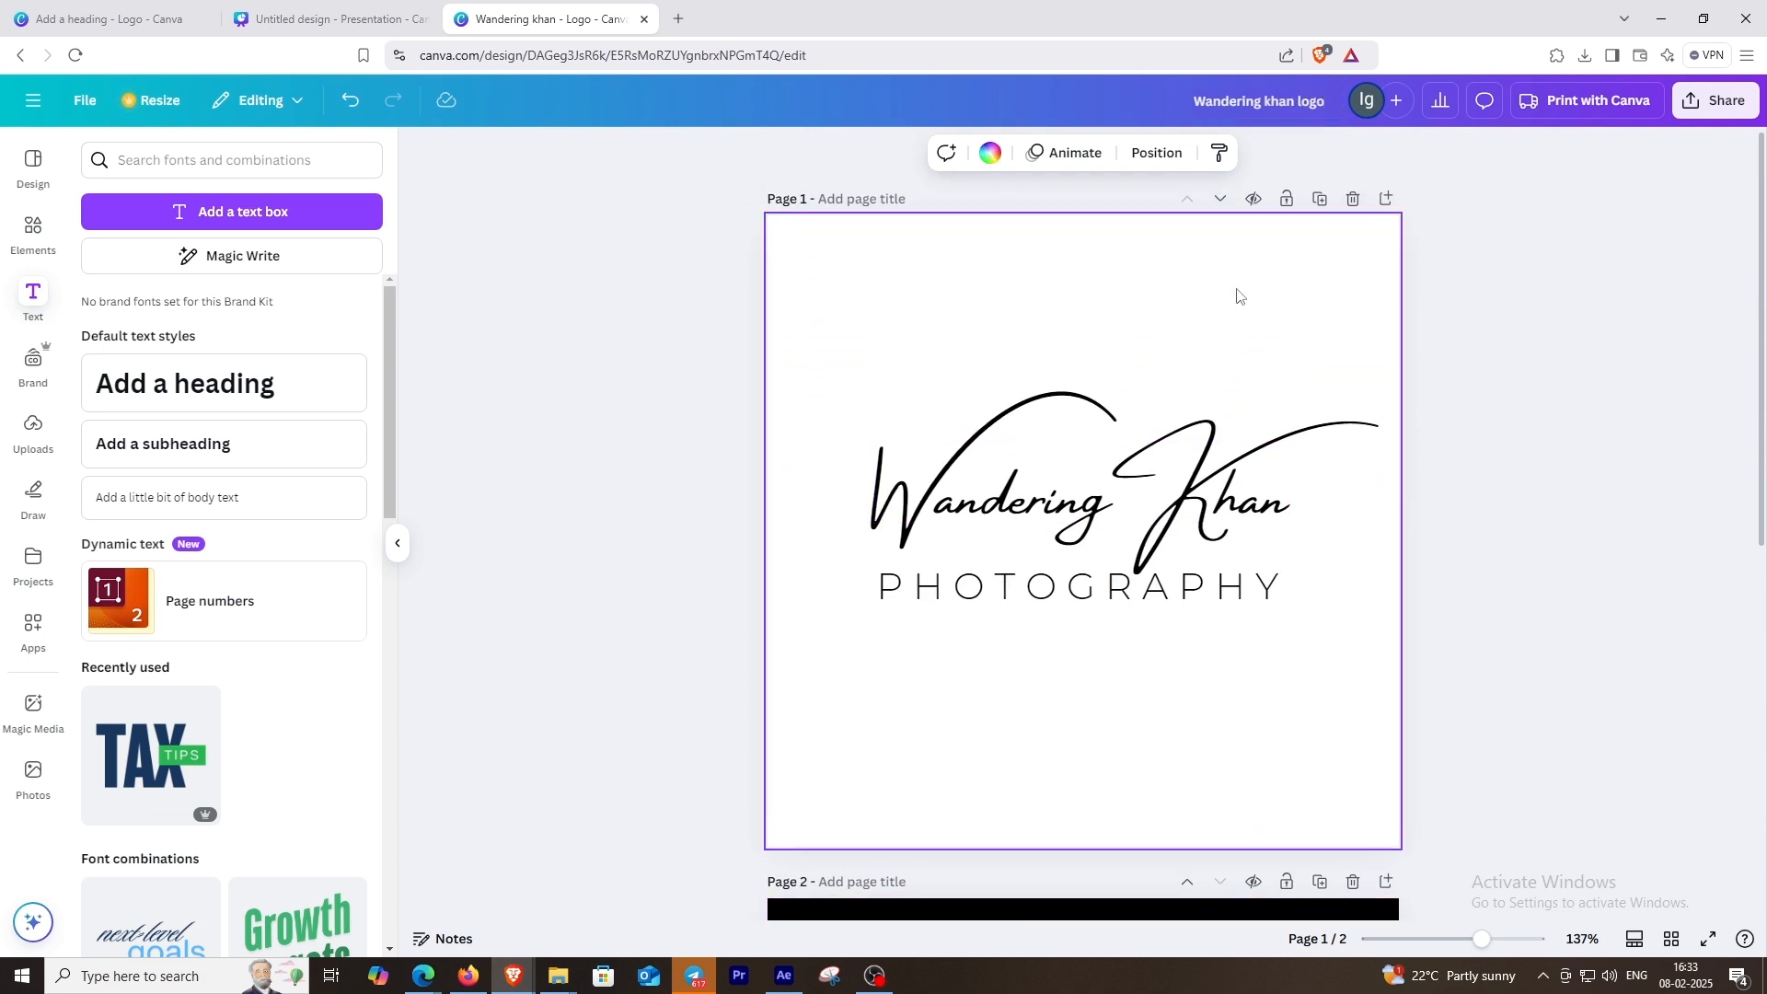
Step: Download both pages as PNG at size 3.125 with a transparent background, saving the ZIP as "Wandering khan logo" on drive D
{"action": "left_click", "coordinate": [1714, 101]}
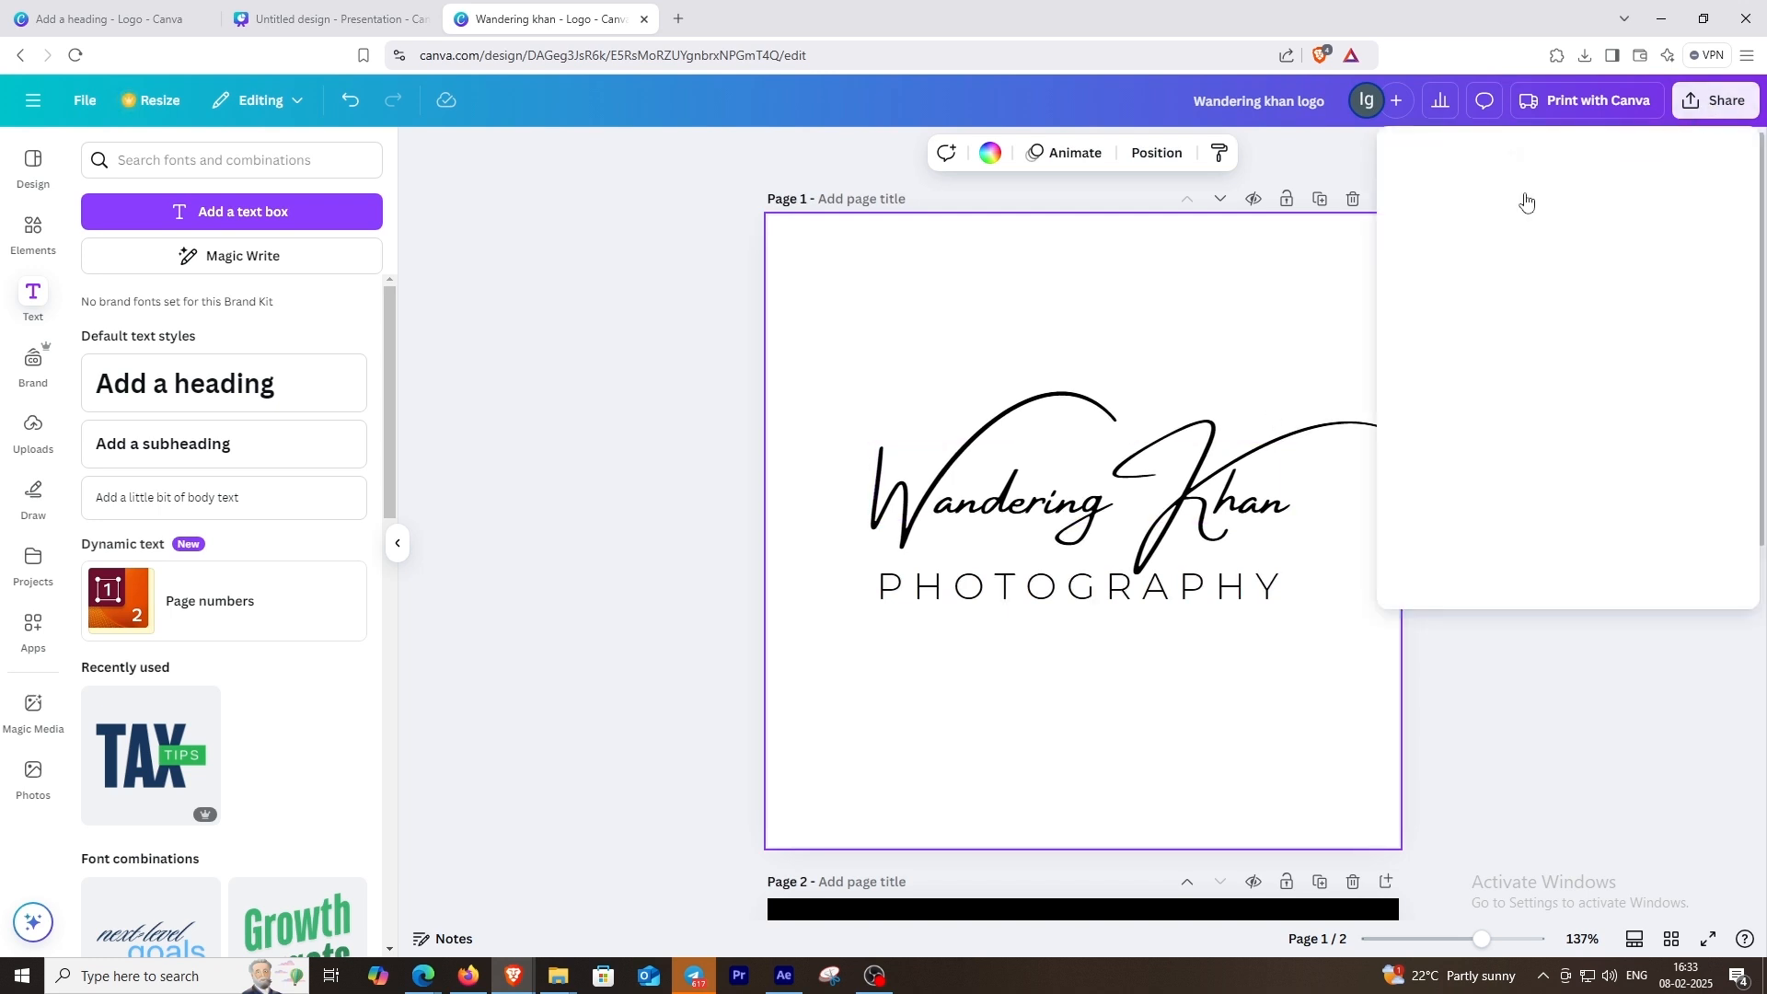
{"action": "left_click", "coordinate": [1437, 456]}
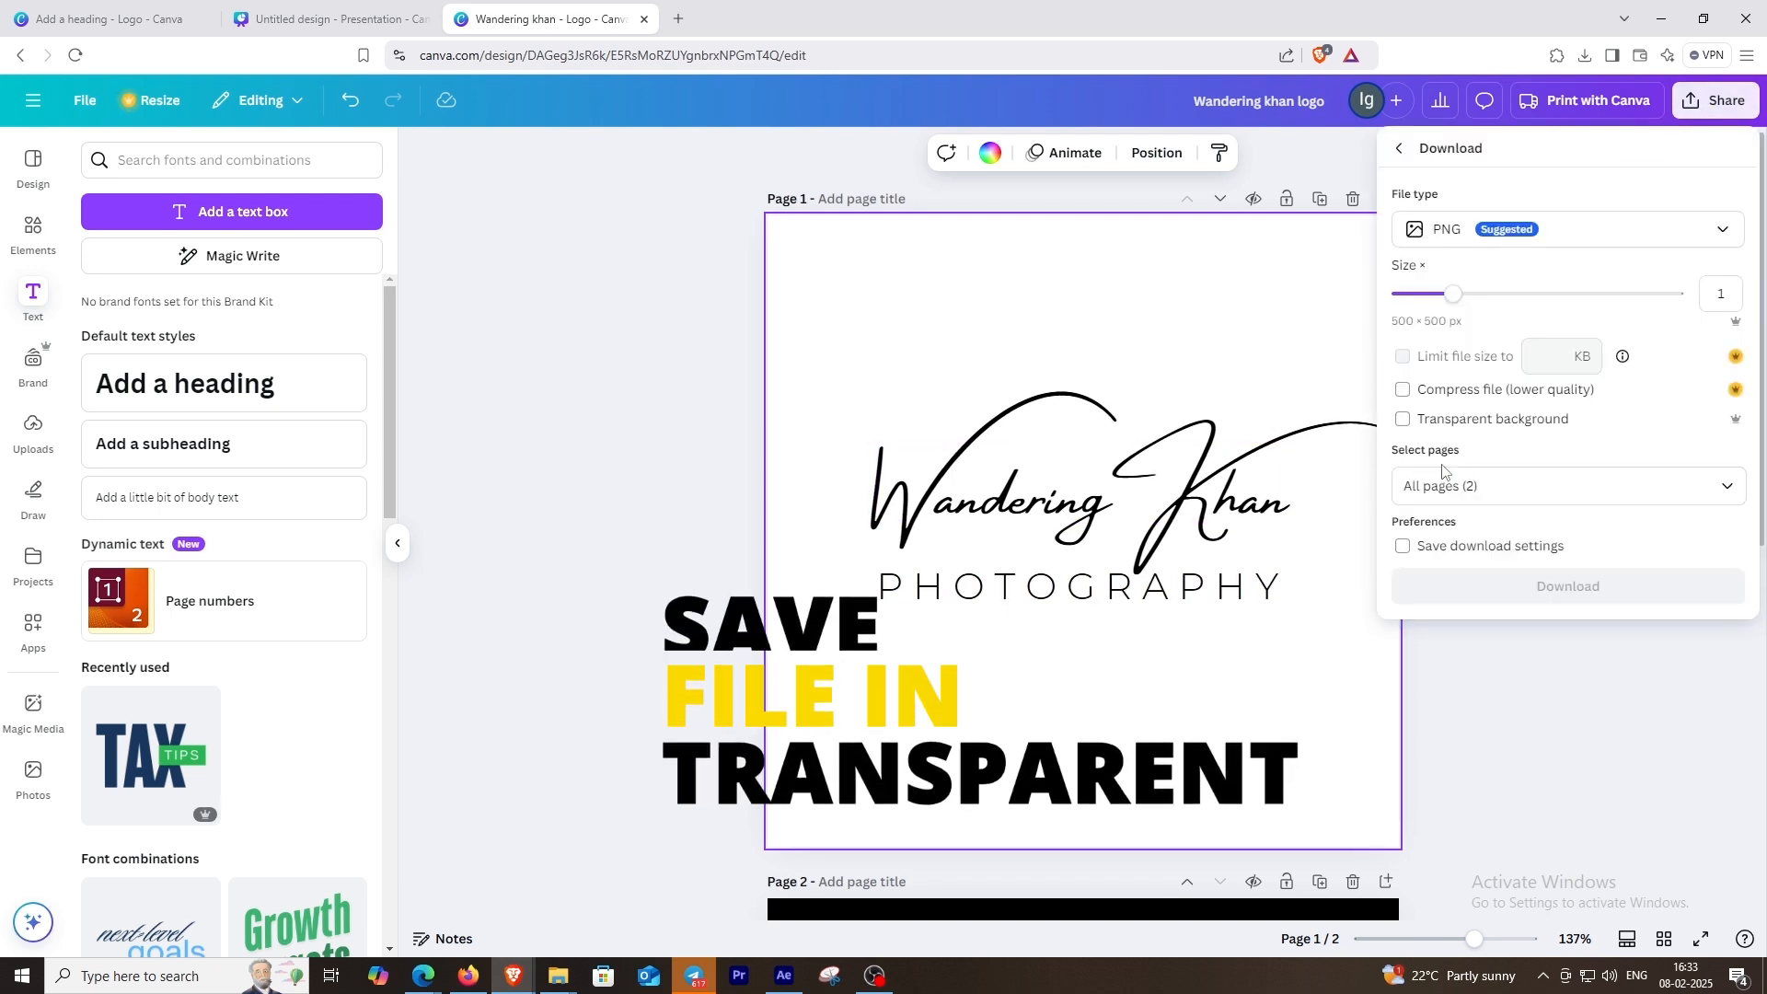
{"action": "left_click", "coordinate": [1401, 422]}
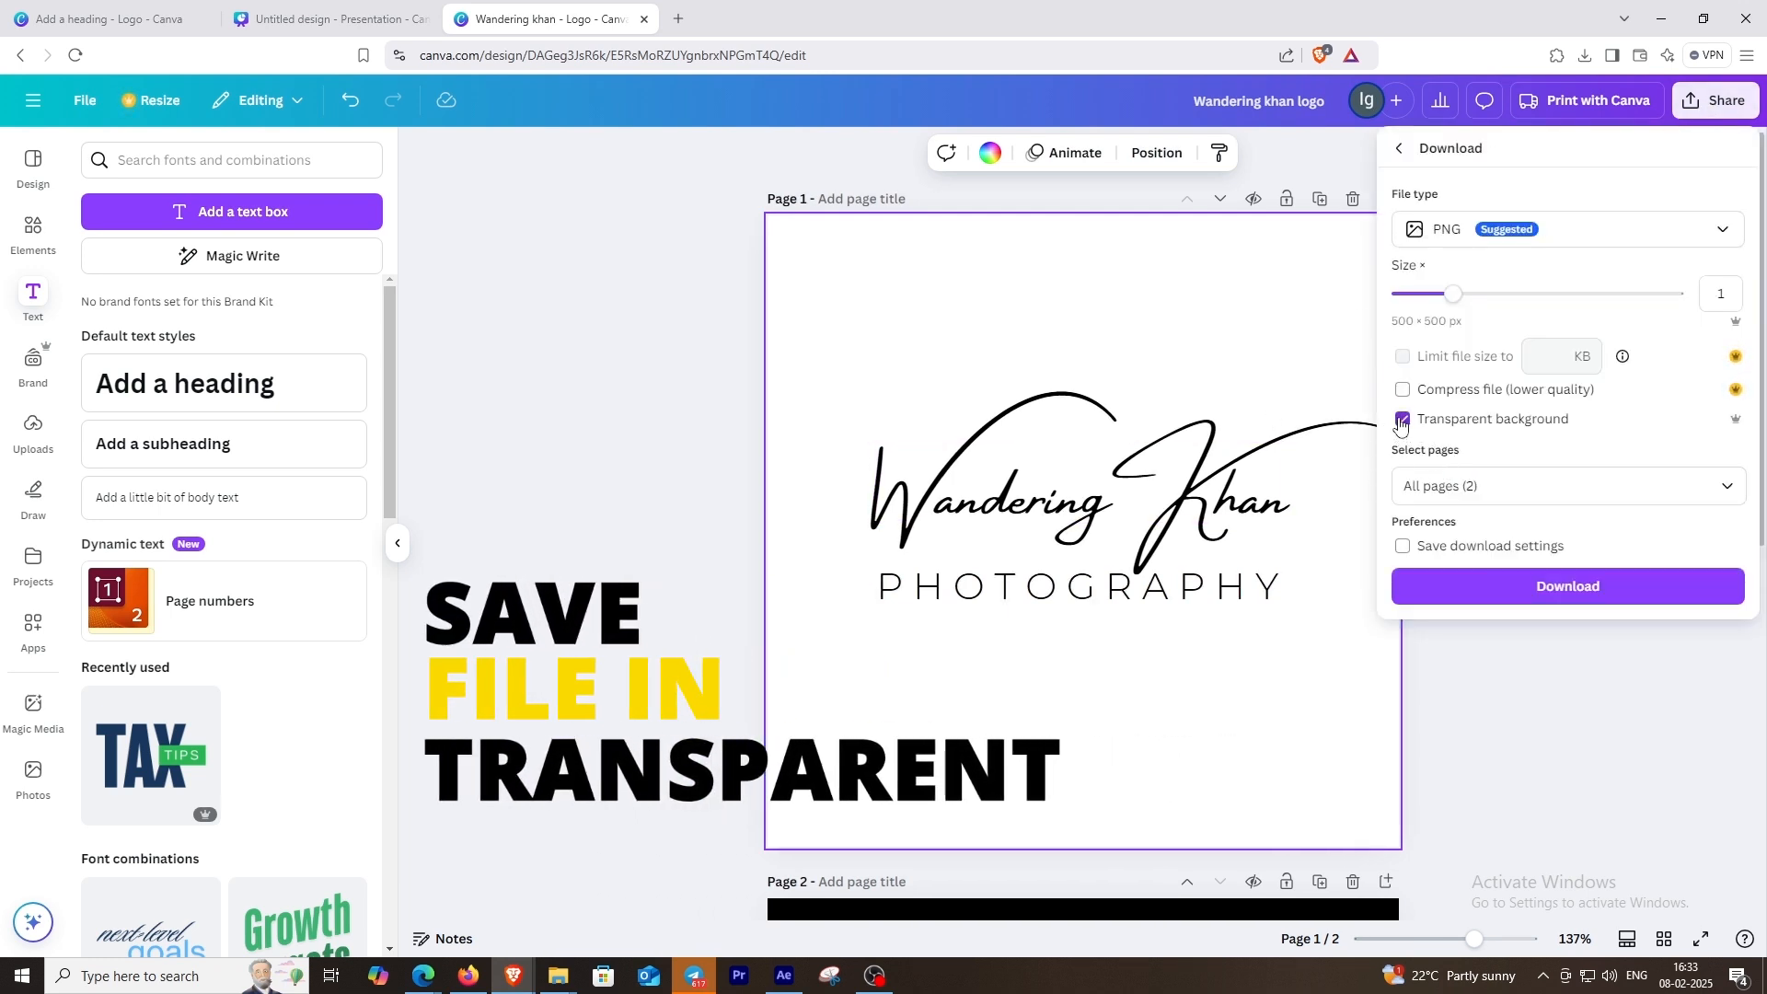
{"action": "left_click_drag", "start_coordinate": [1456, 303], "coordinate": [1675, 294]}
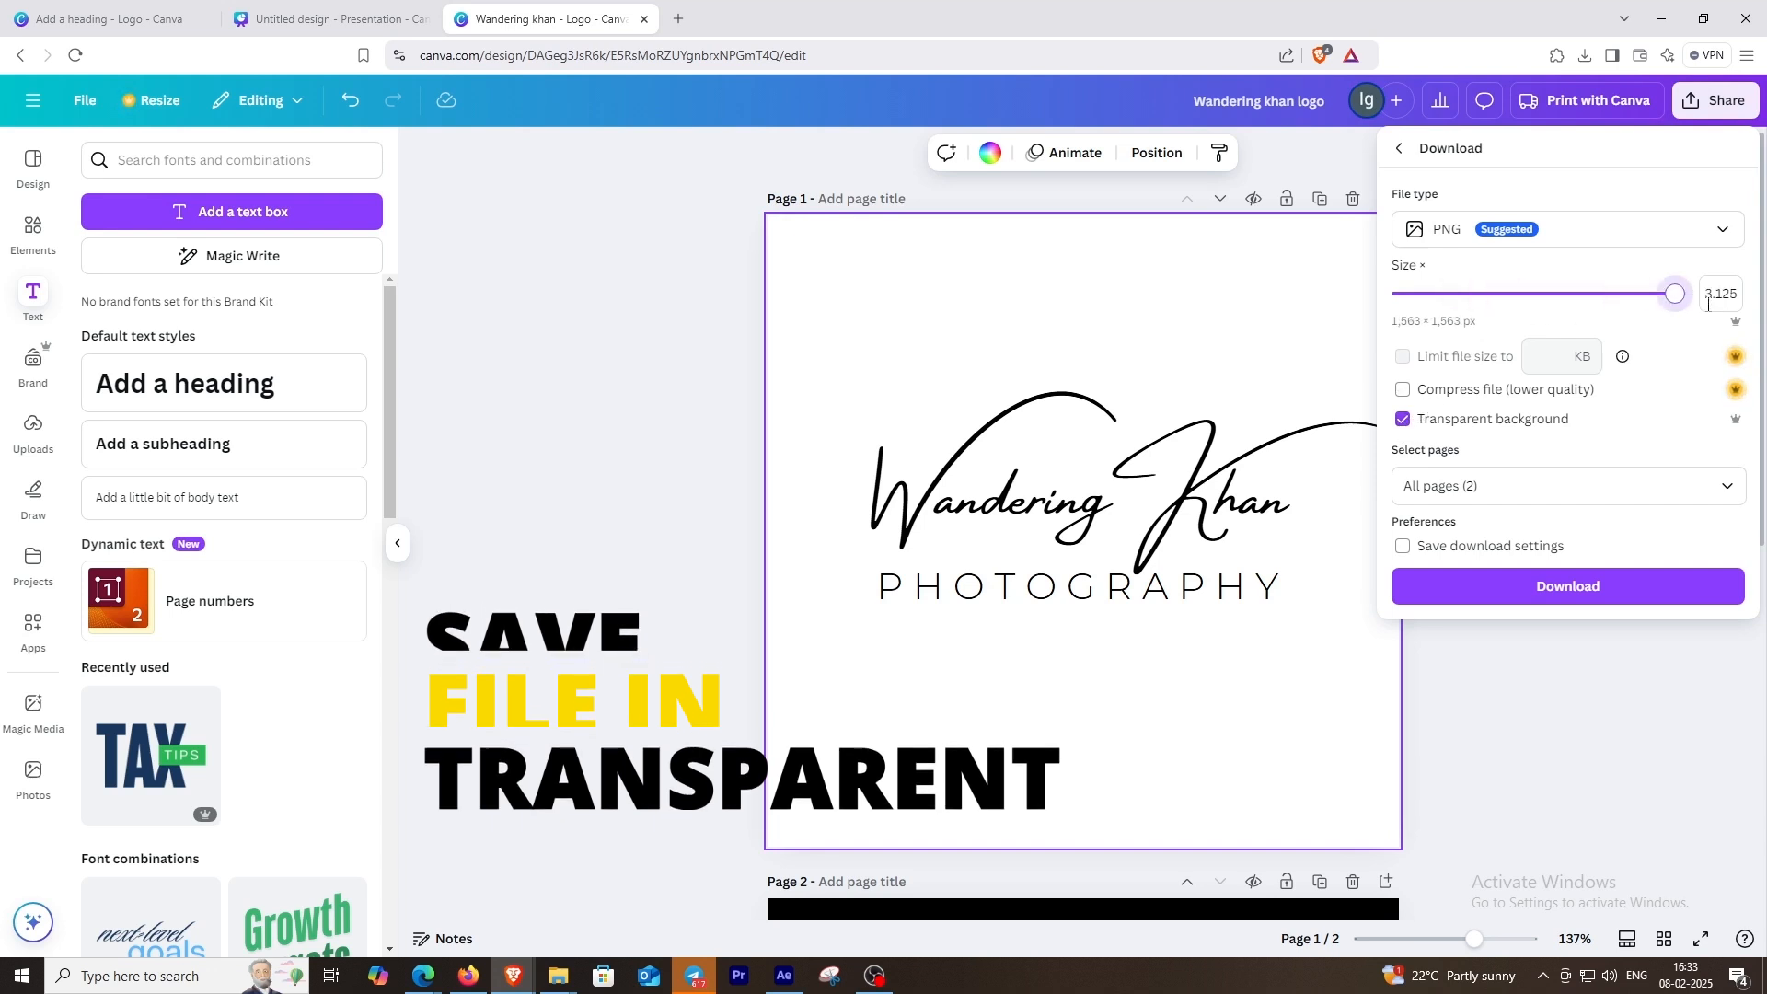
{"action": "left_click", "coordinate": [1656, 600]}
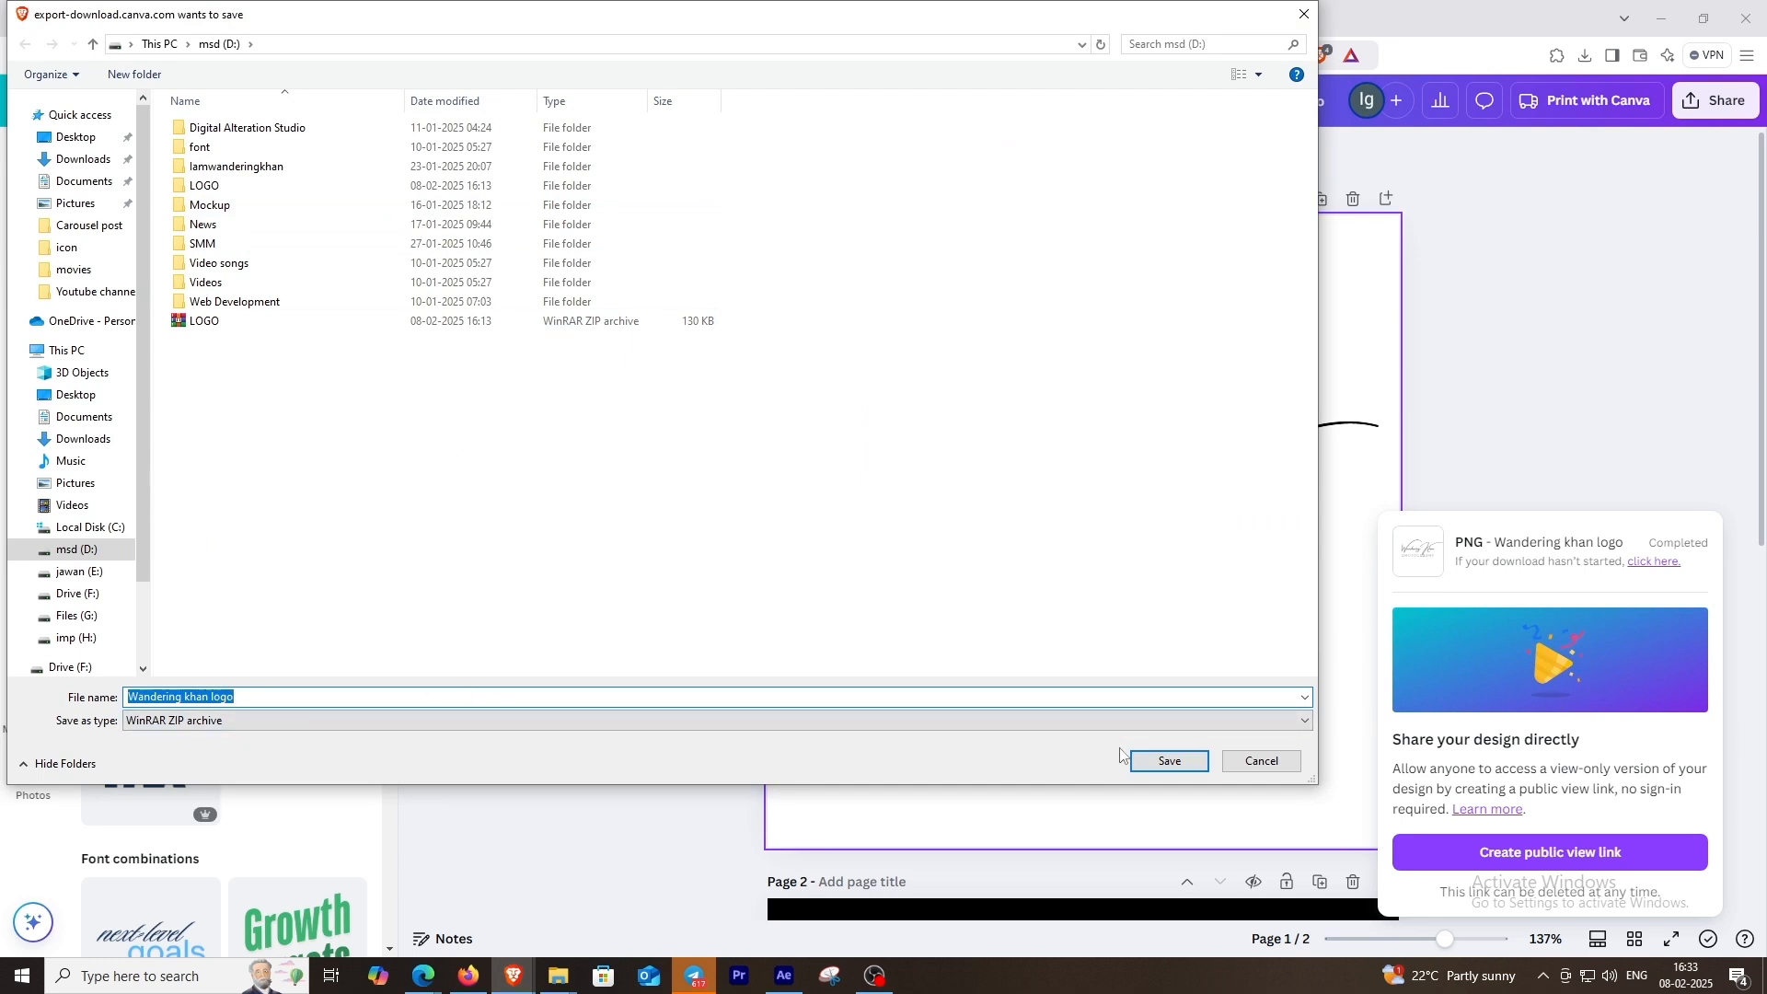
{"action": "left_click", "coordinate": [1169, 760]}
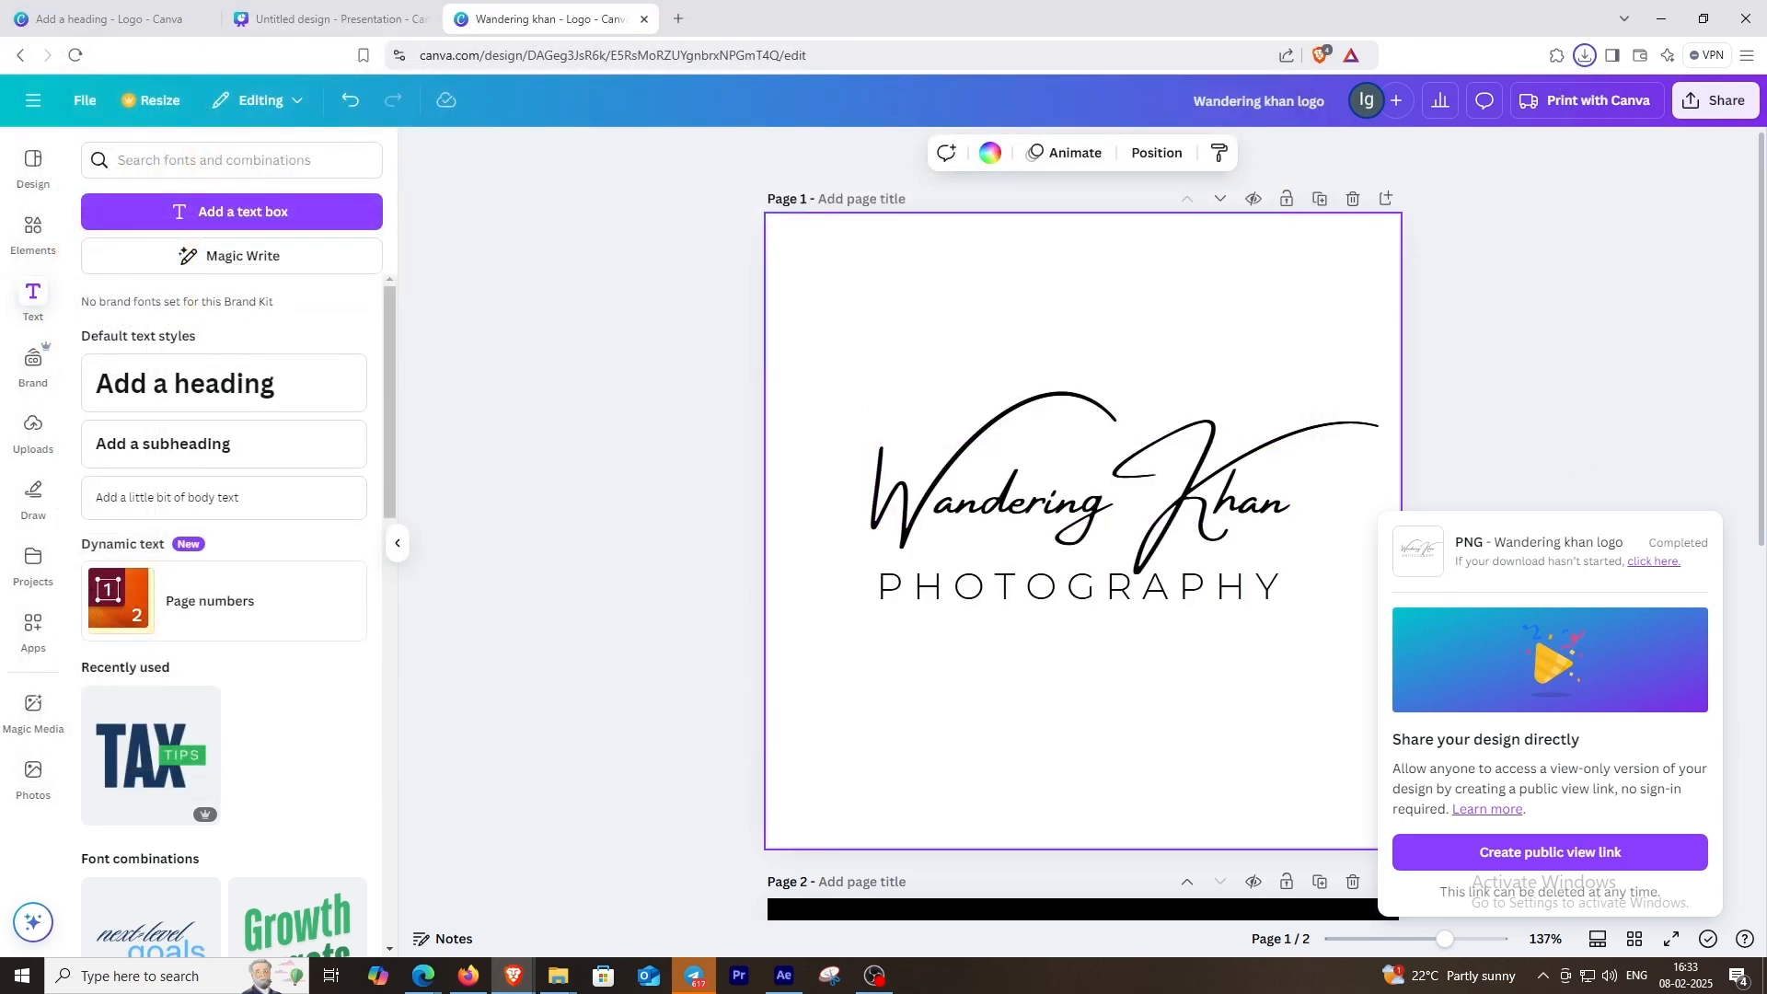